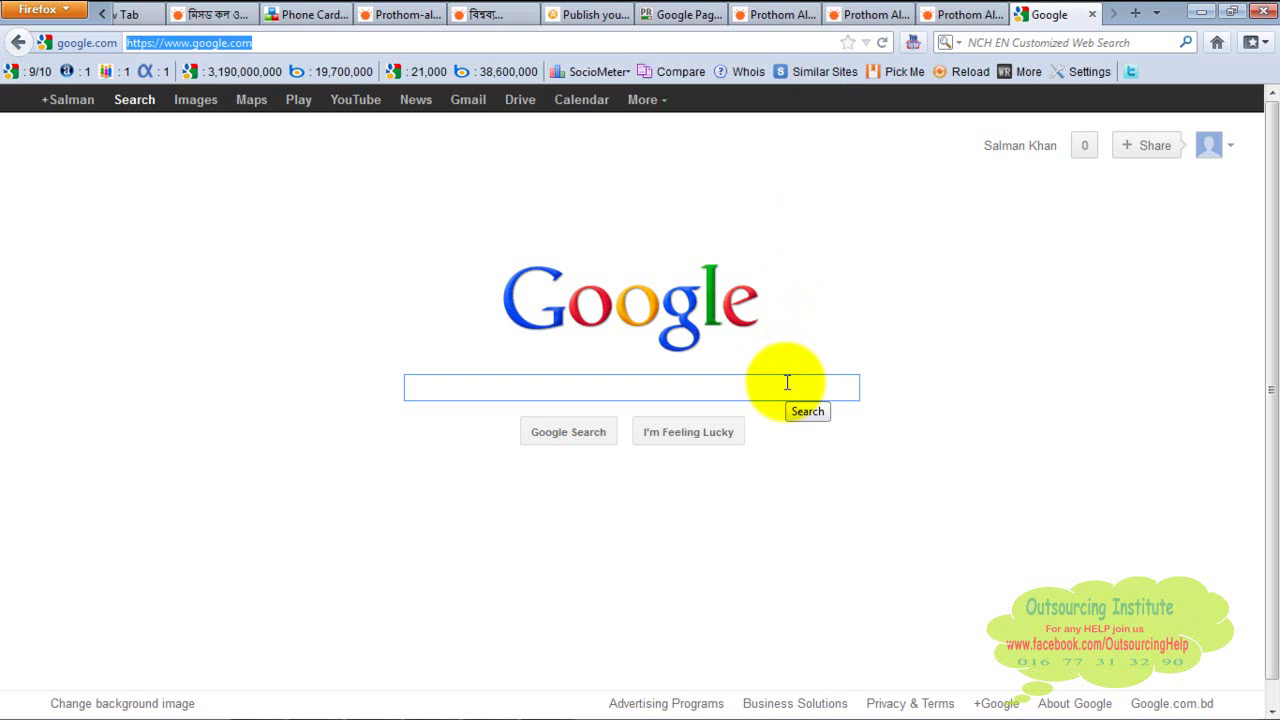
Step: Search Google for "bangla news" and look through the first page of results
left_click(787, 382)
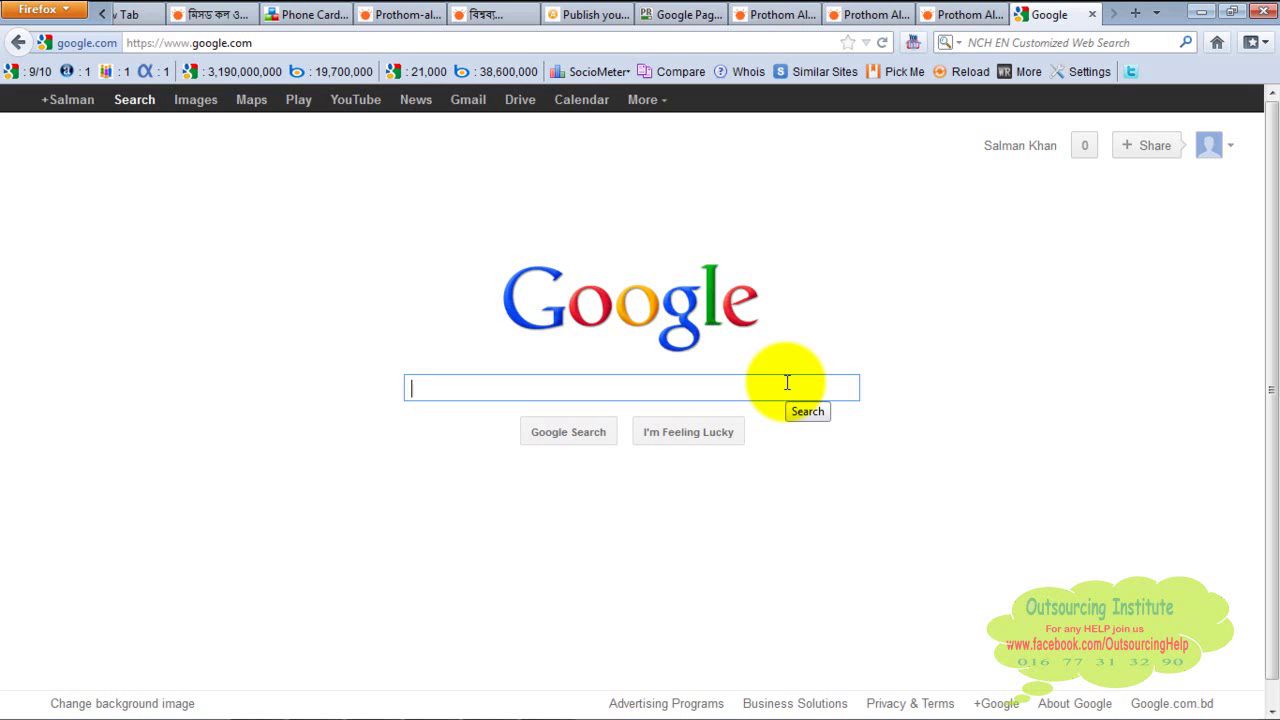
type("bangla news")
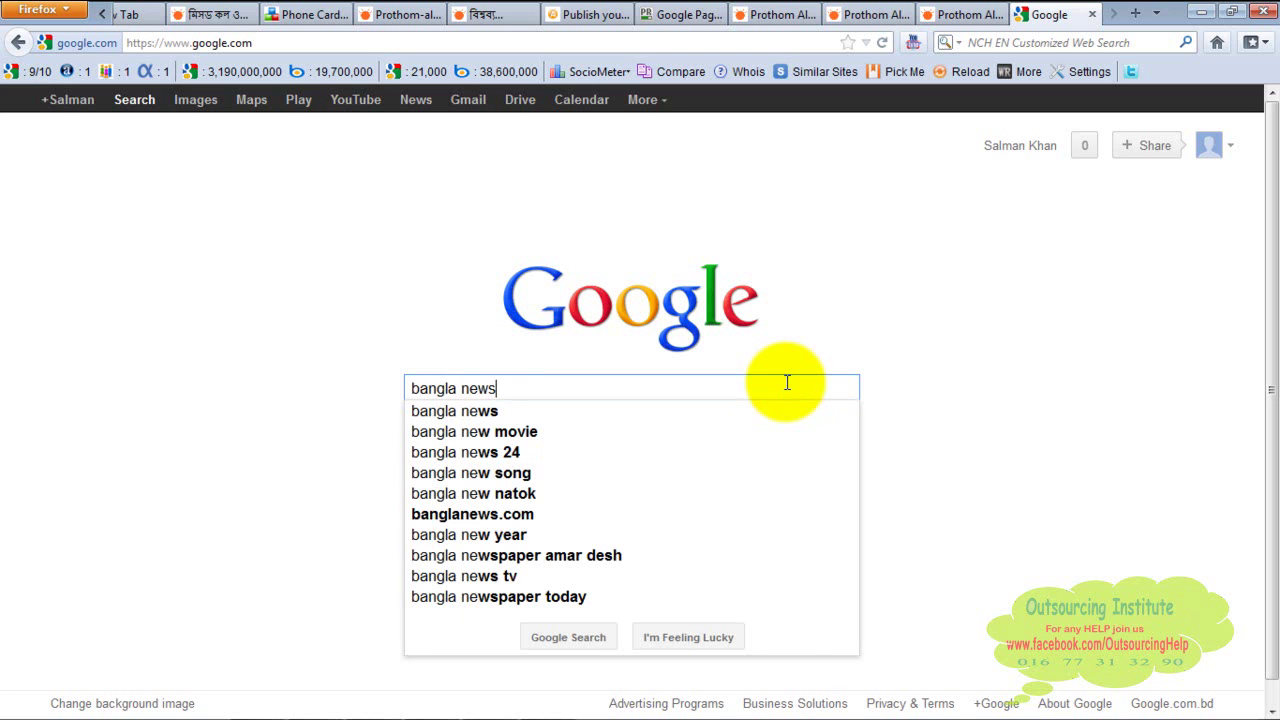
key("Return")
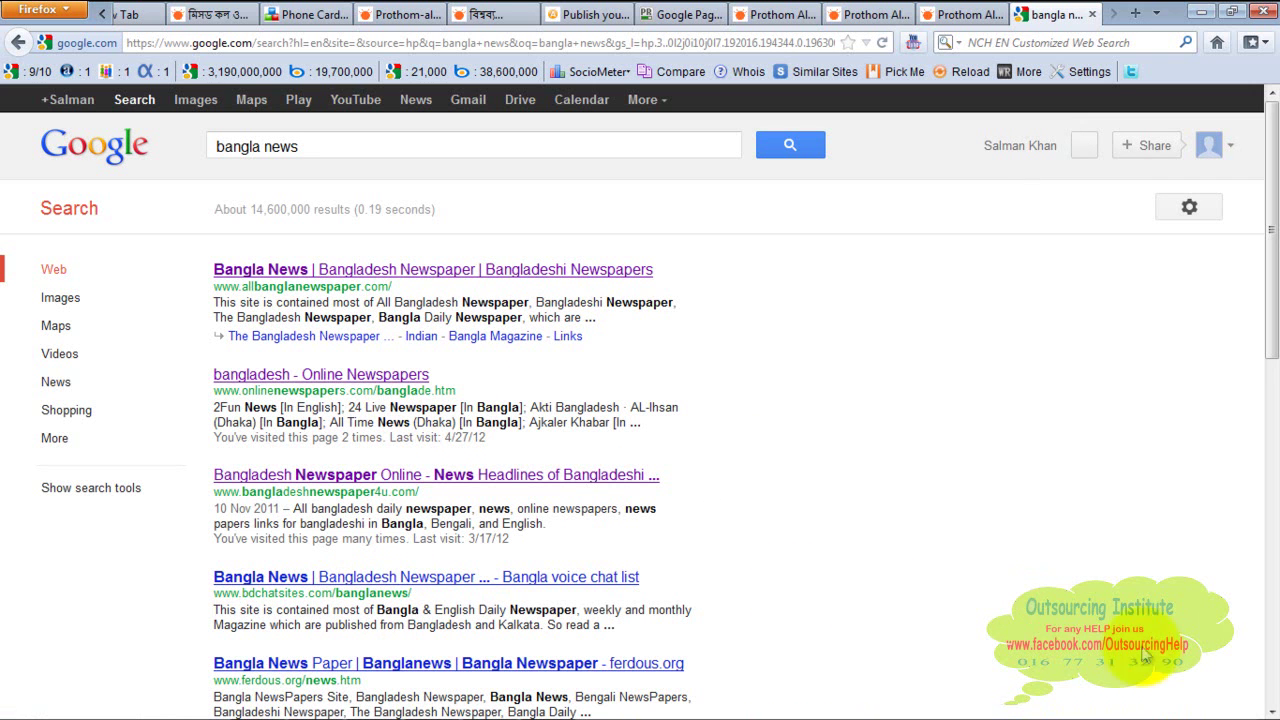
scroll(1270, 708, "down", 6)
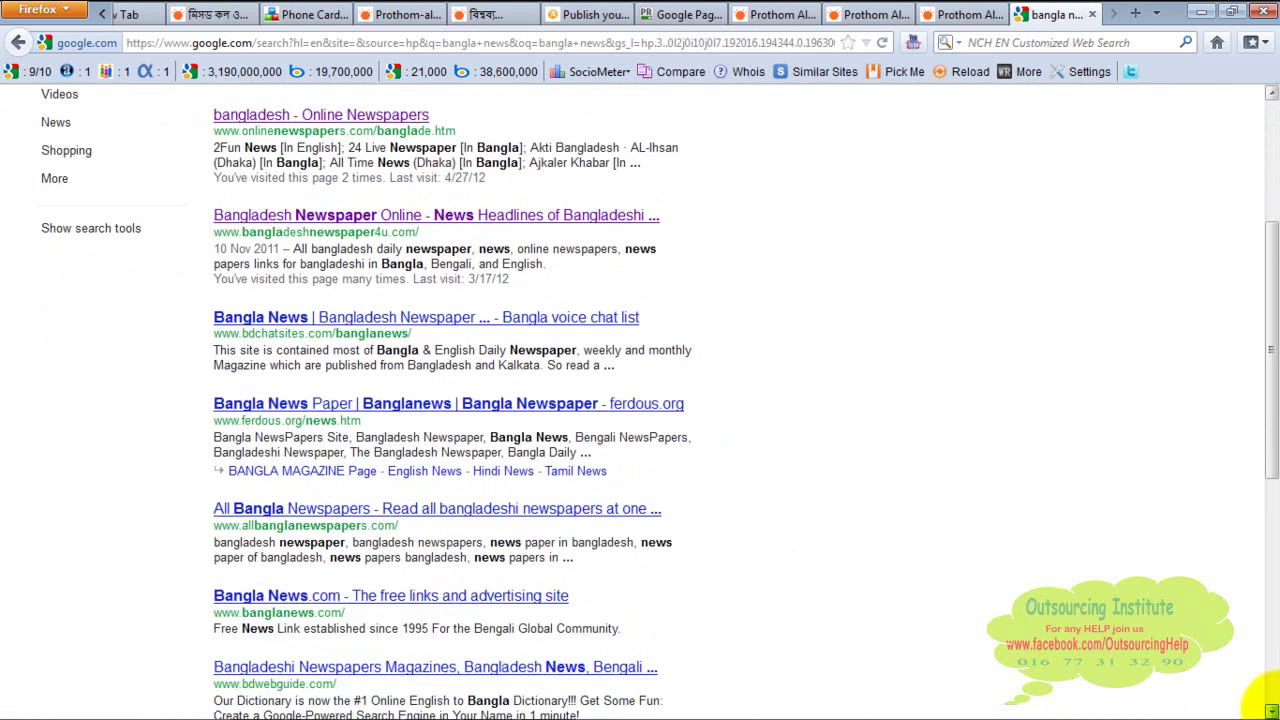
scroll(1270, 708, "down", 6)
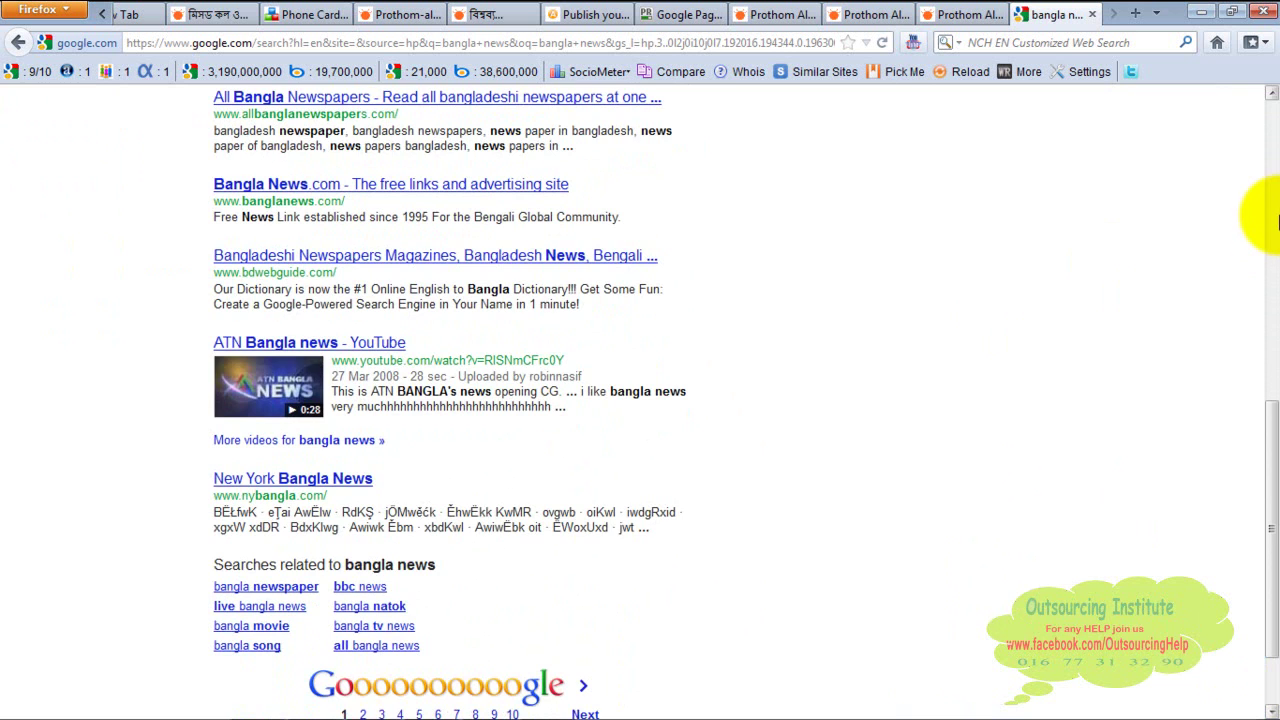
left_click(1272, 215)
left_click_drag(1250, 214, 1250, 143)
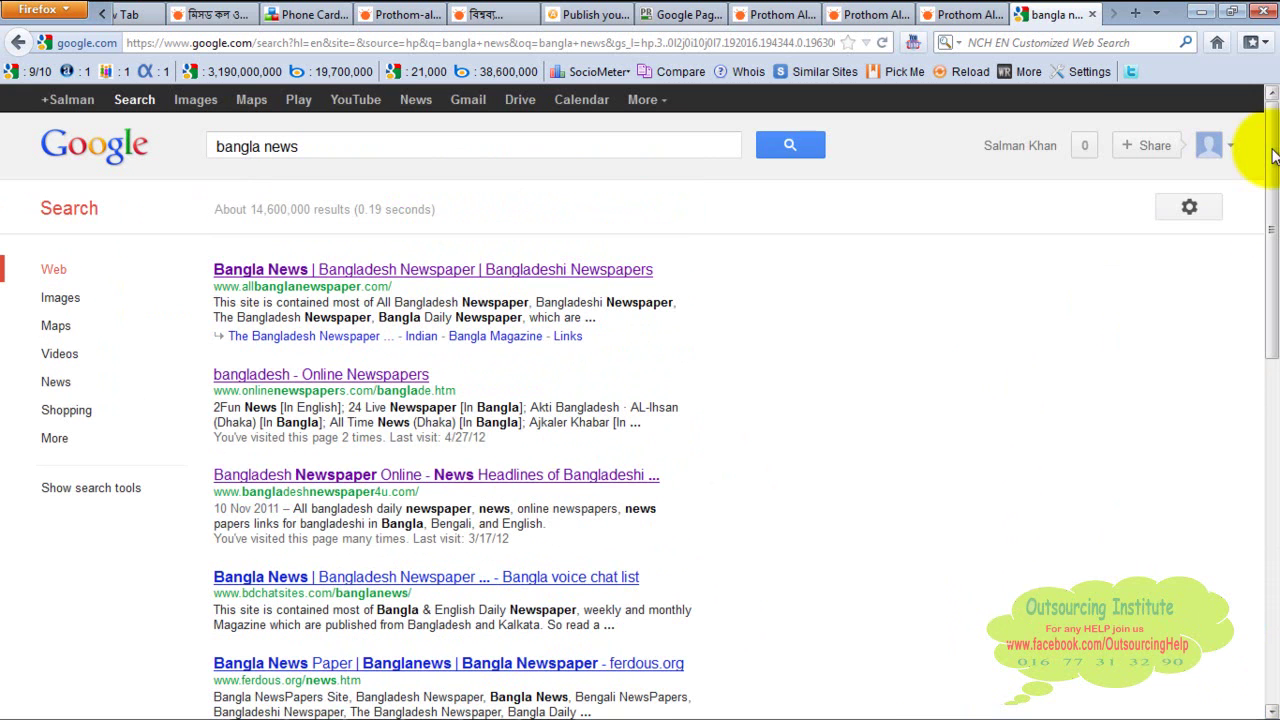
left_click(544, 148)
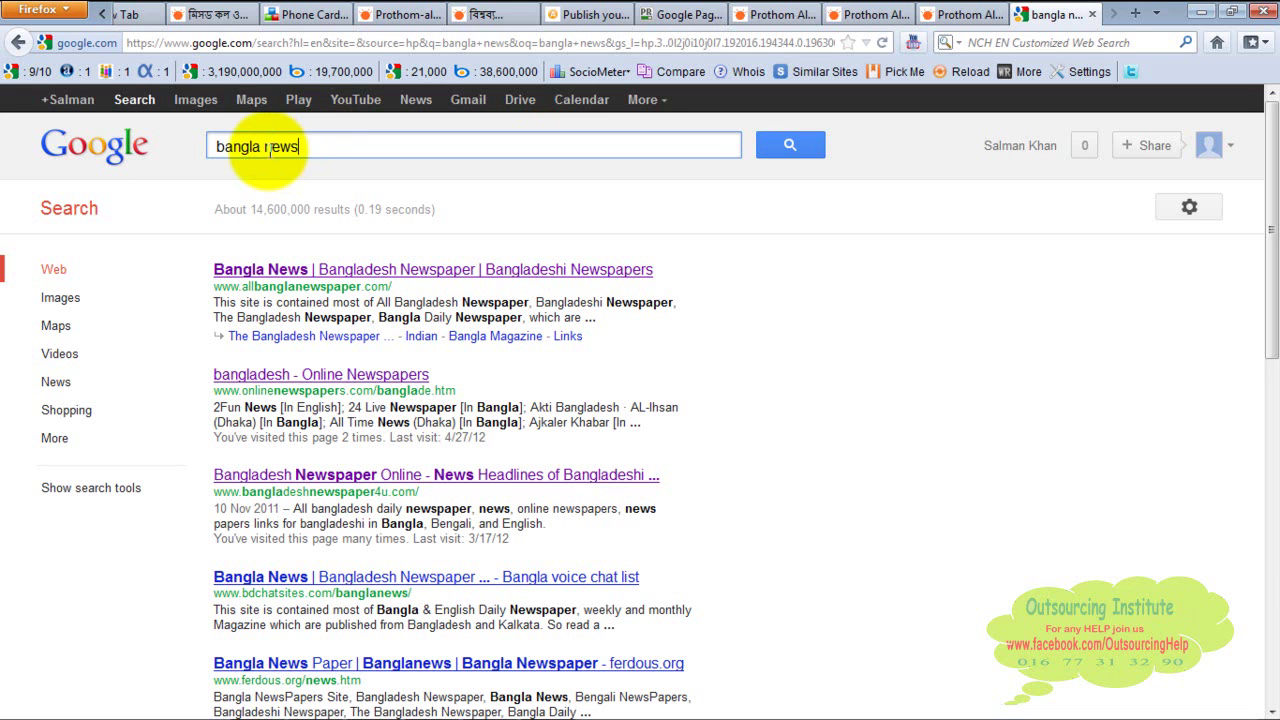
Step: Switch to Paint to consult the handwritten list of SEO technical terms, and return to Firefox
mouse_move(412, 712)
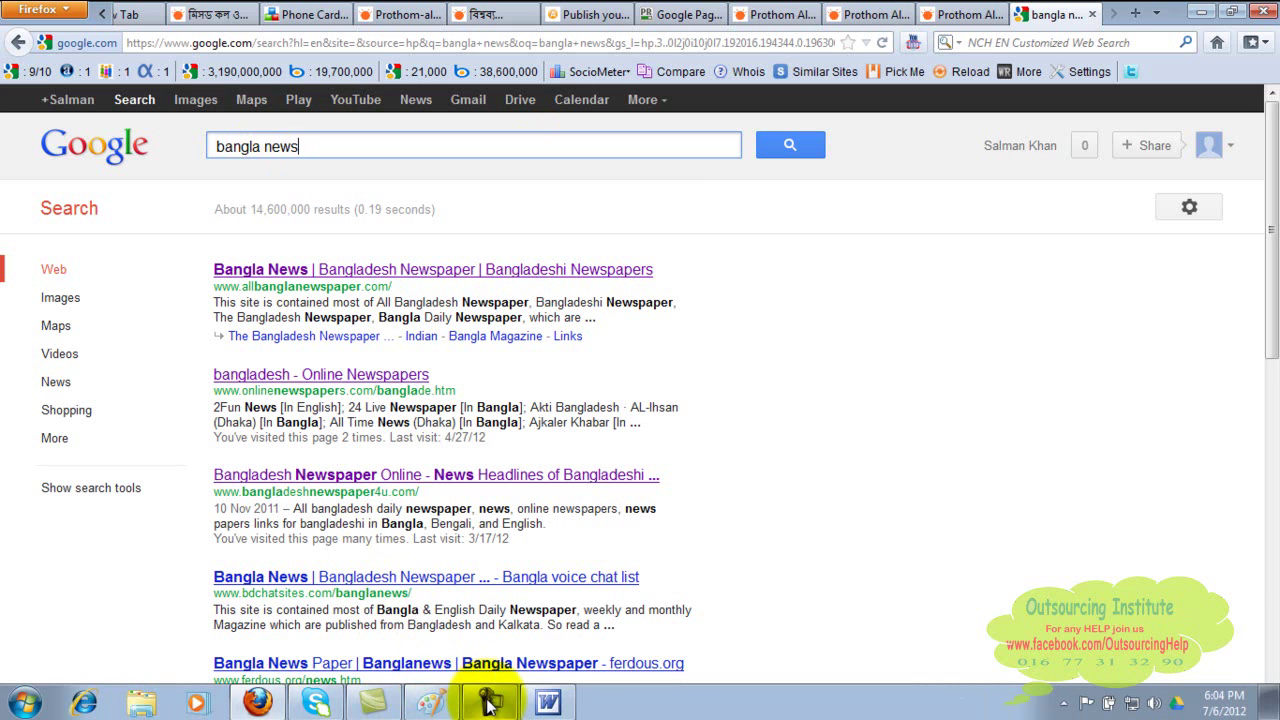
left_click(428, 706)
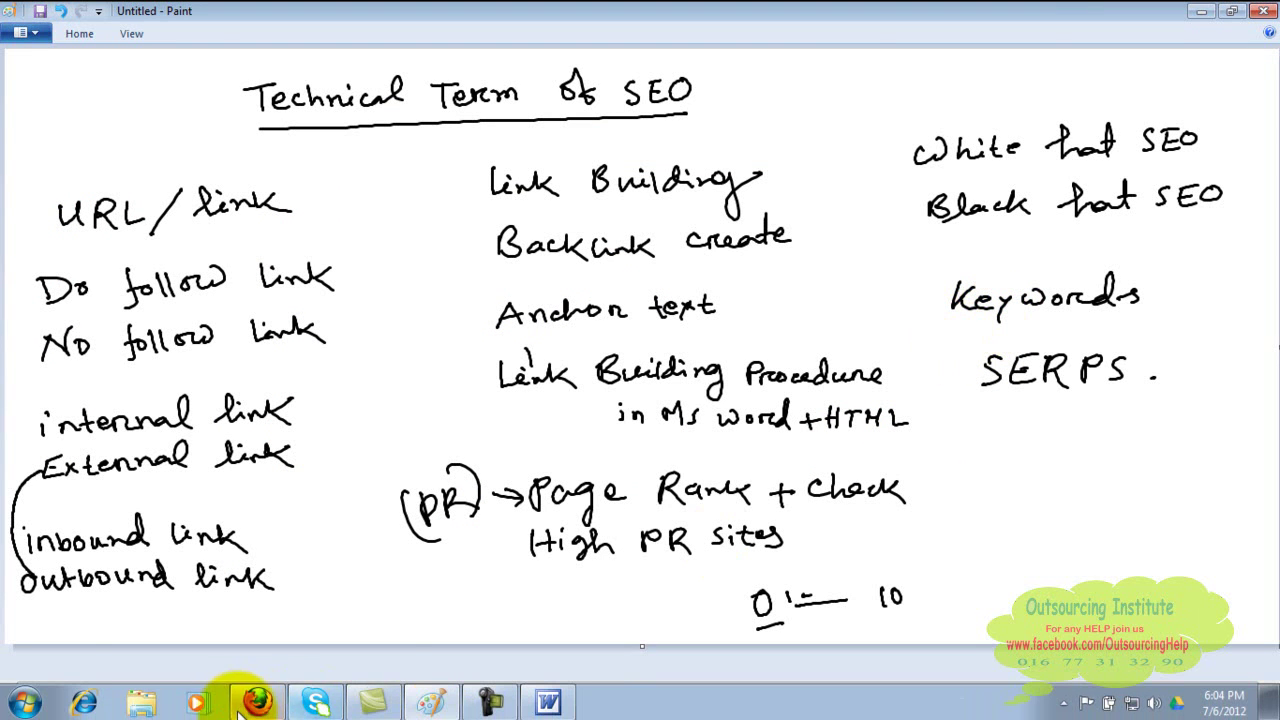
left_click(253, 703)
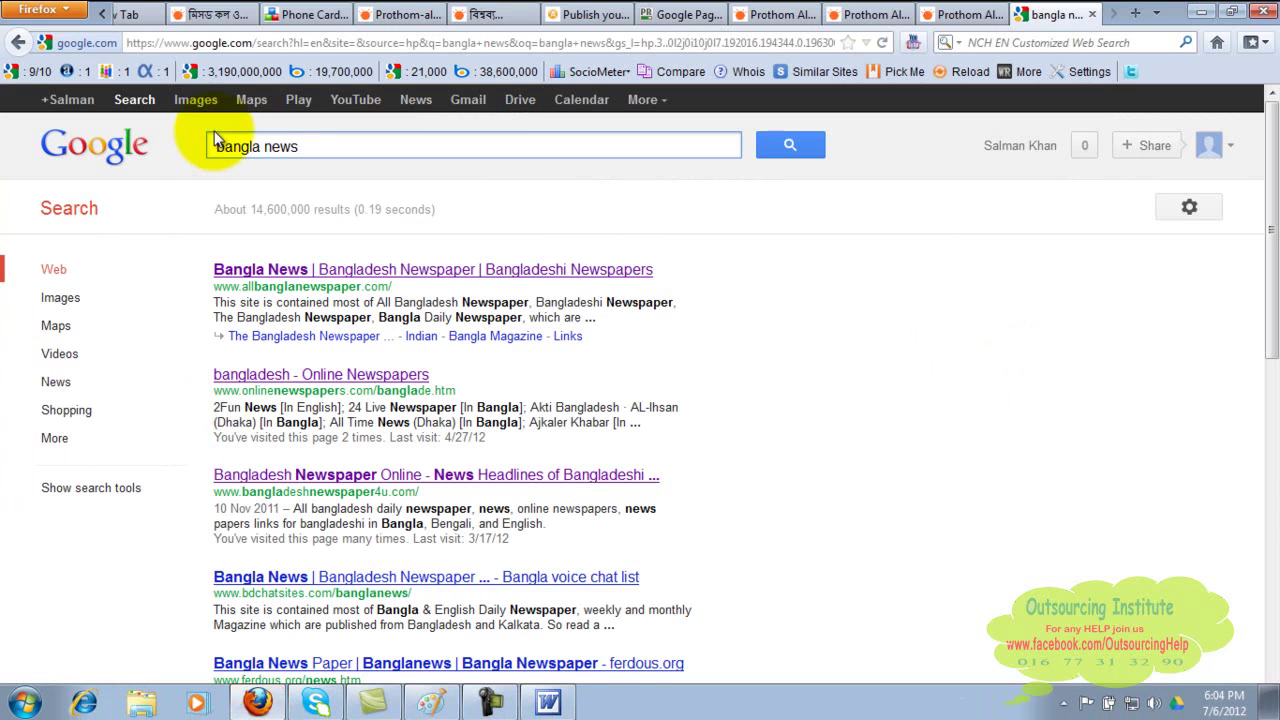
Step: Go to the open Blogger post editor for Travel For All and view the blog's public page
left_click(104, 14)
left_click(105, 14)
left_click(150, 14)
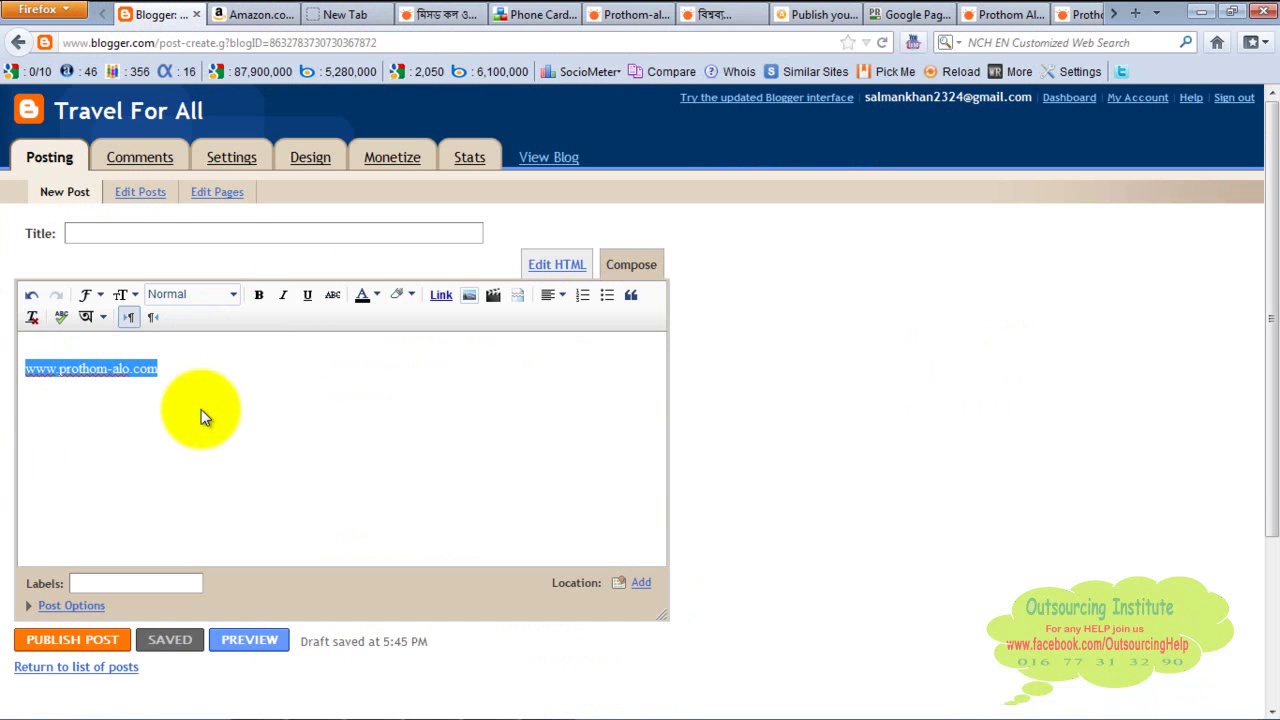
left_click(565, 160)
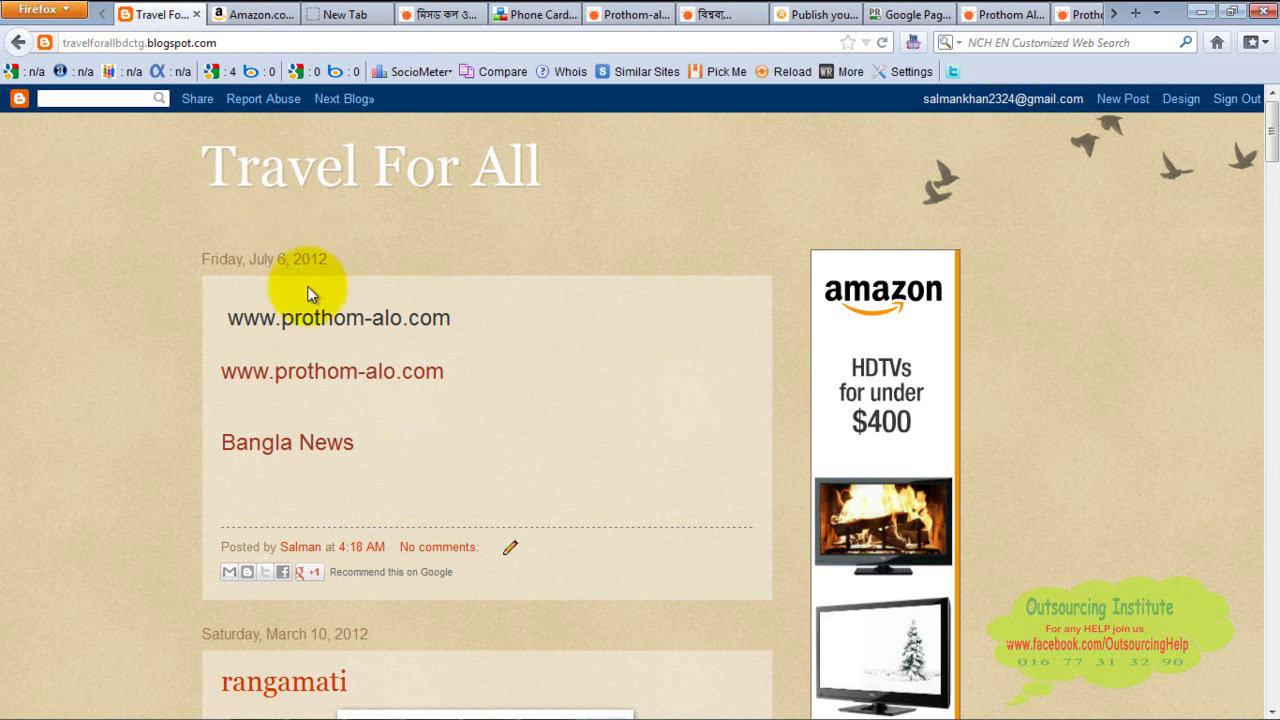
Step: Check the SEO notes in Paint again, and return to Firefox to examine the "bangla news" results down to the page links
mouse_move(372, 705)
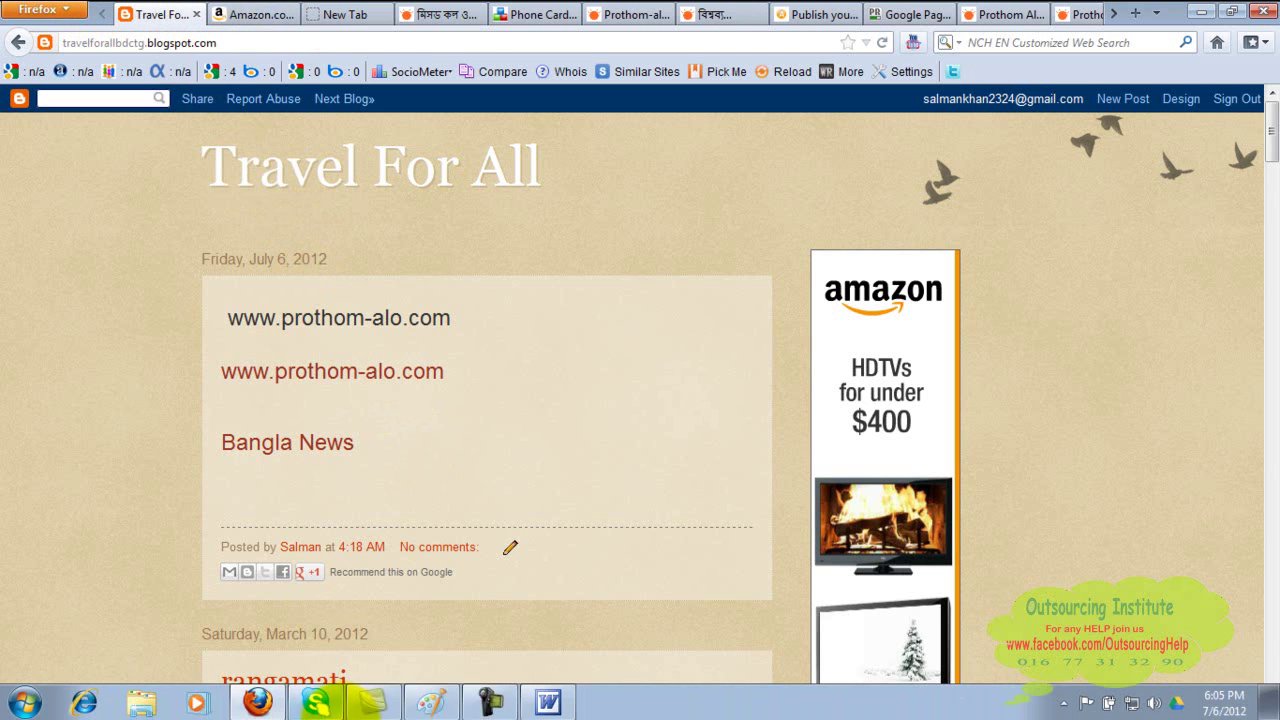
left_click(440, 706)
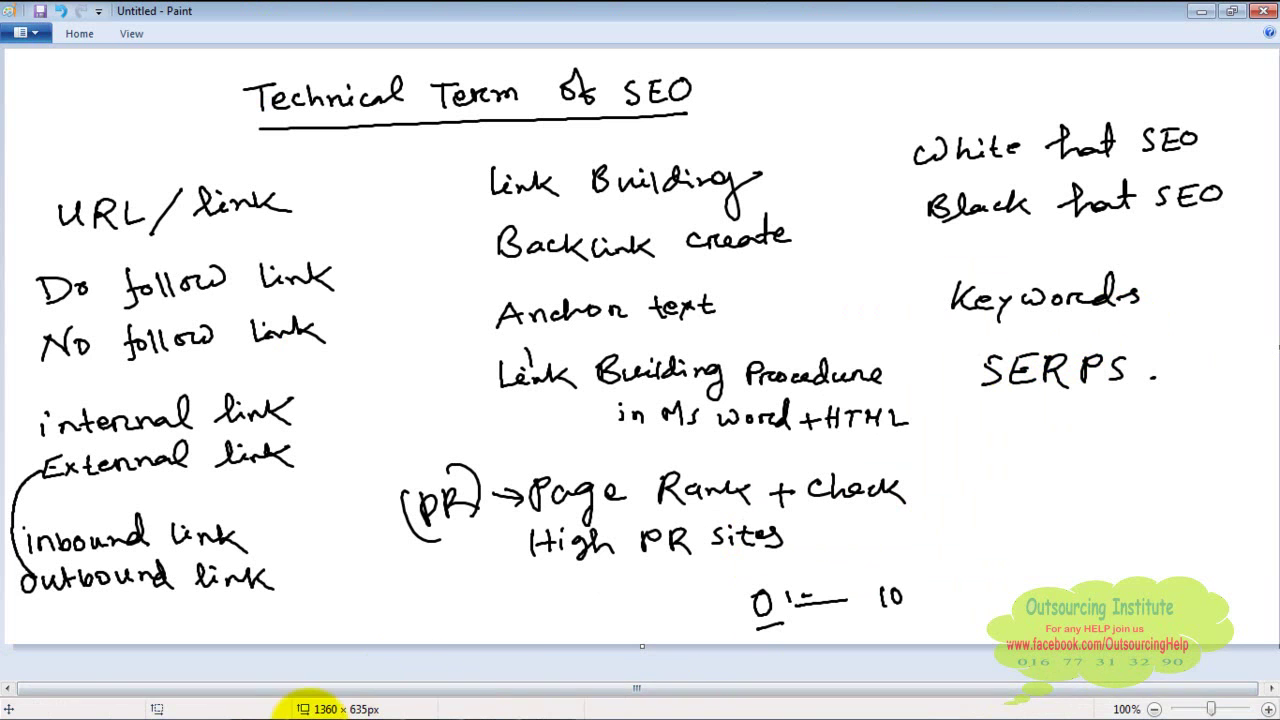
left_click(257, 703)
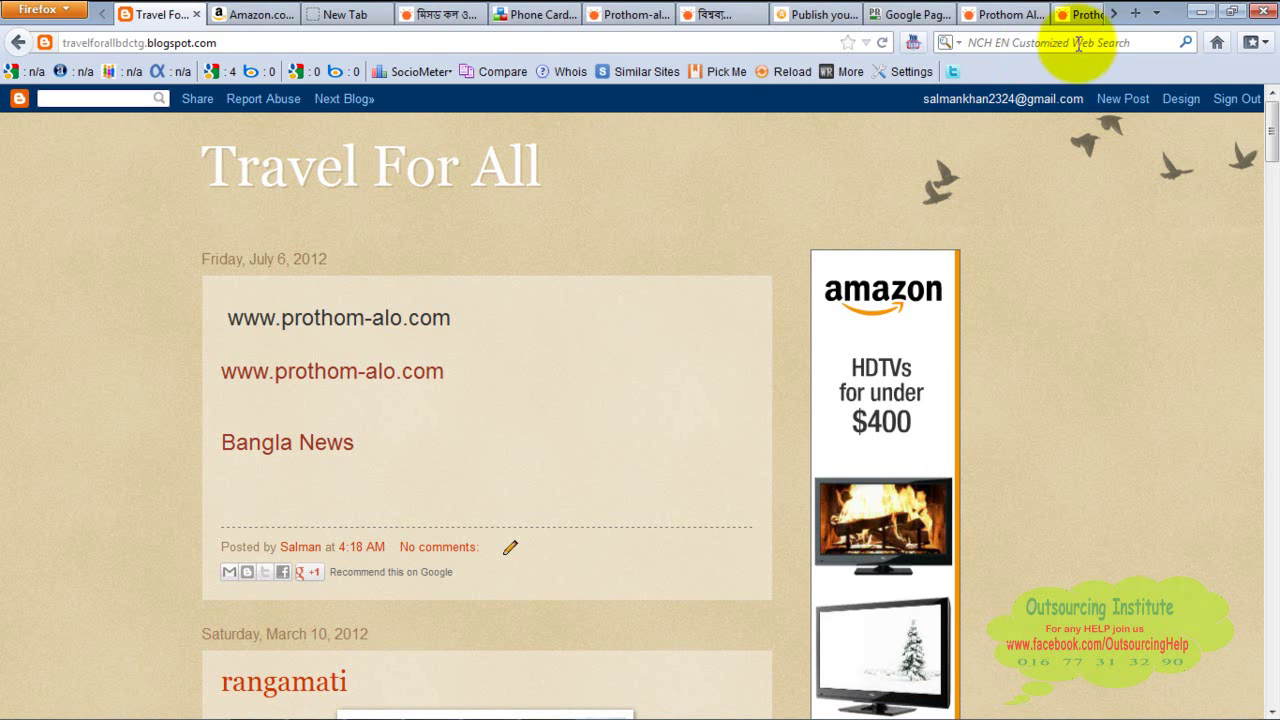
left_click(1116, 14)
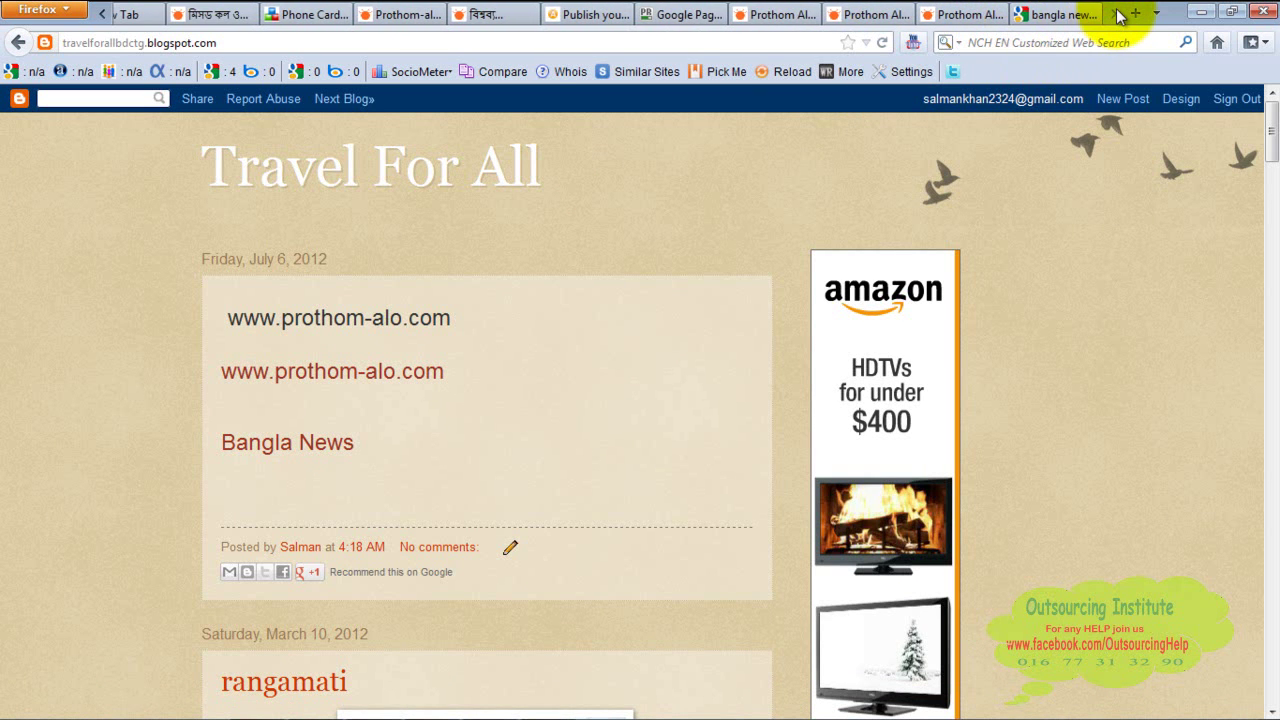
left_click(1068, 16)
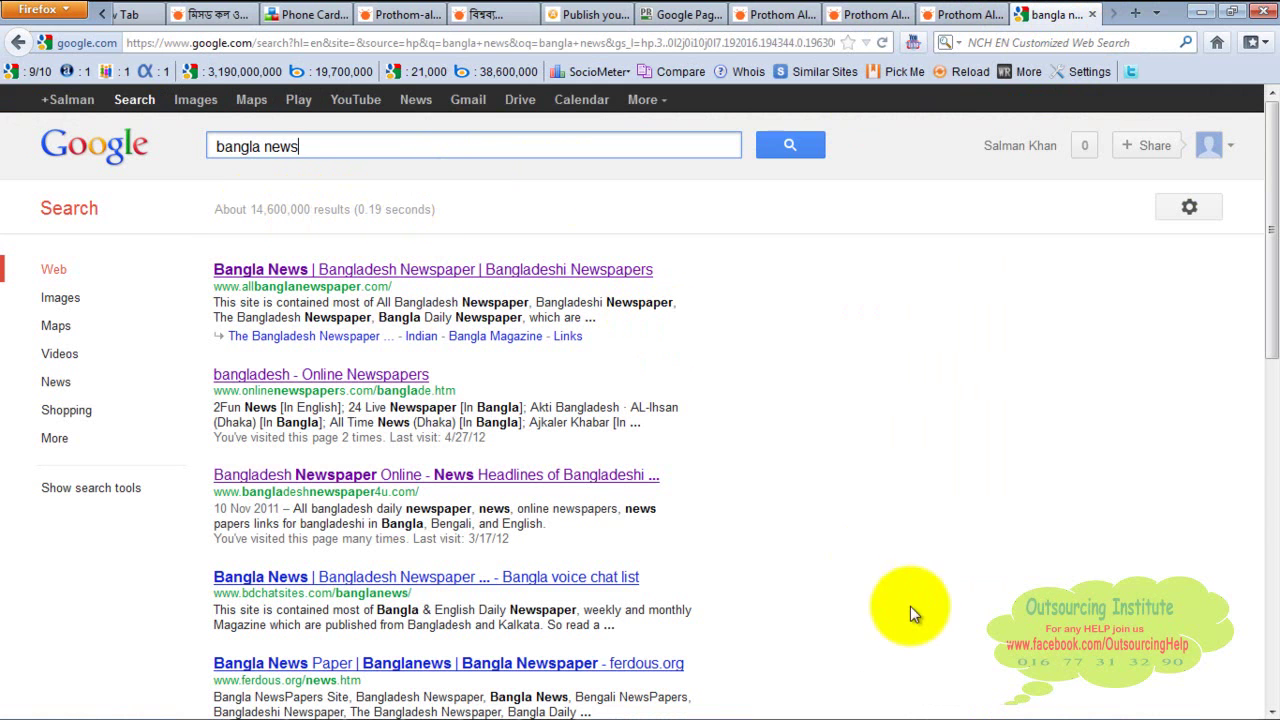
scroll(1258, 640, "down", 10)
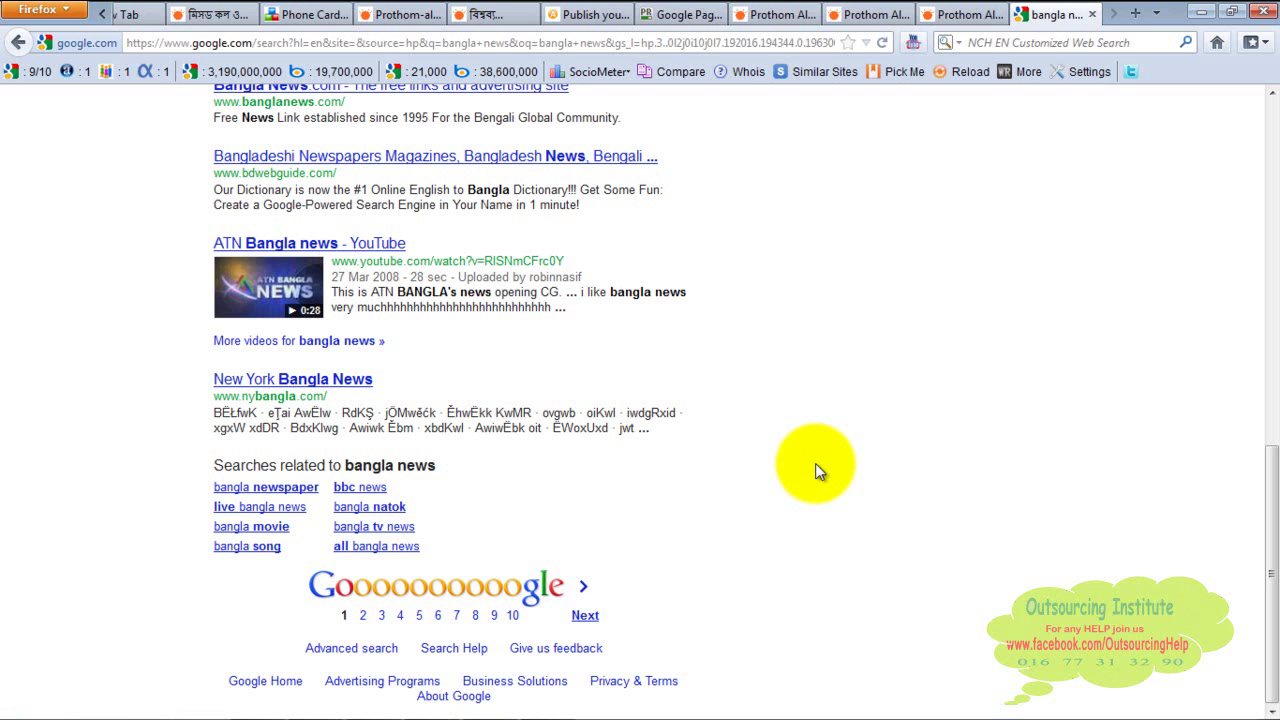
Step: Switch to Paint and rewrite the final S of the handwritten word SERPS as a small s
mouse_move(300, 710)
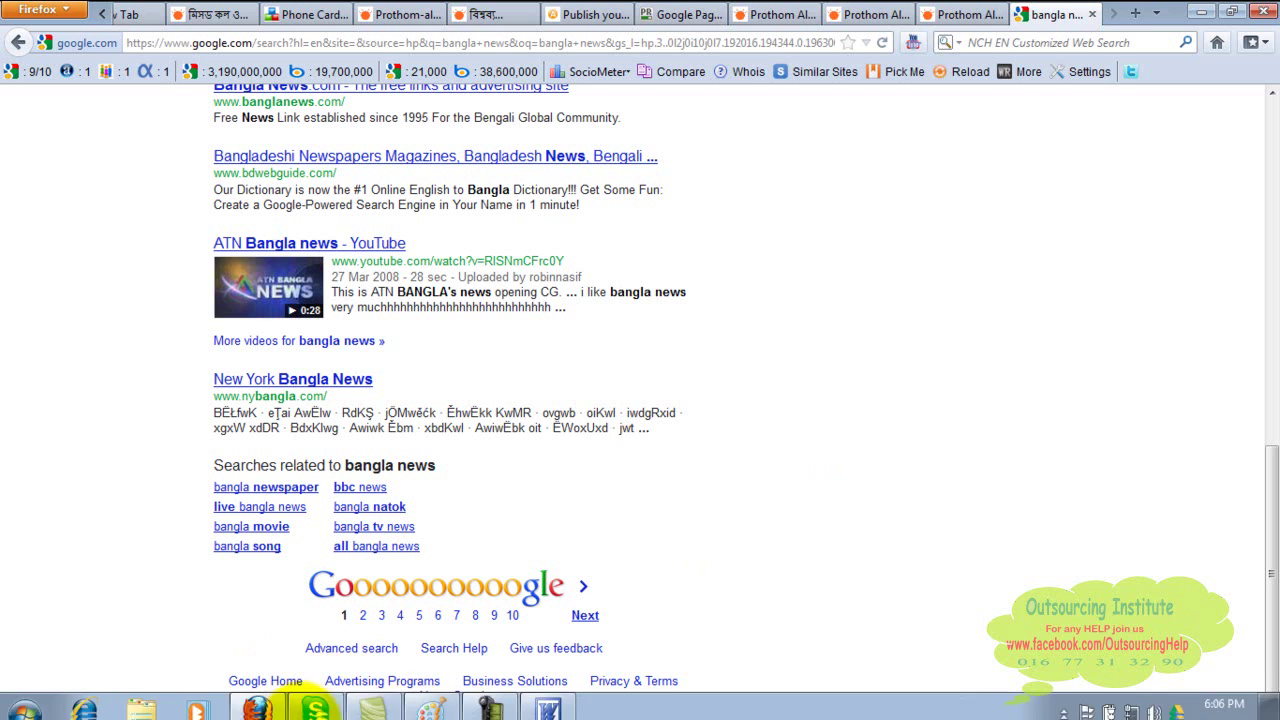
left_click(430, 703)
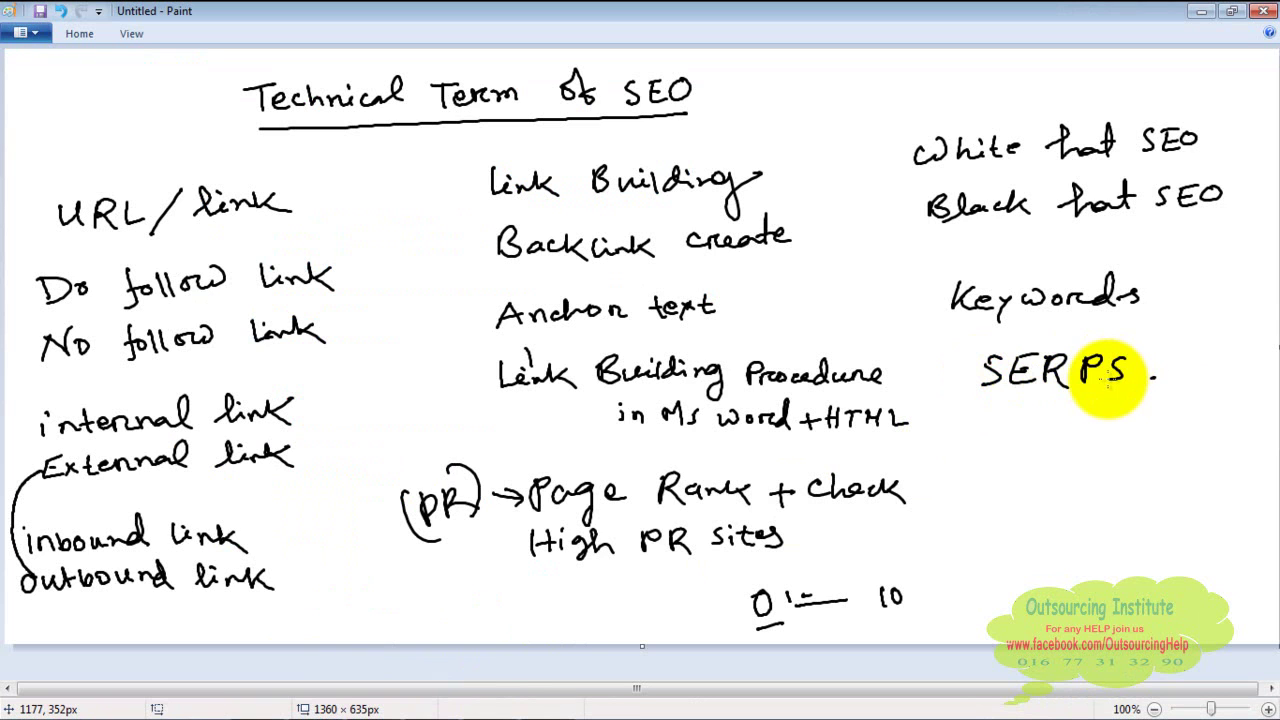
left_click_drag(1120, 356, 1097, 384)
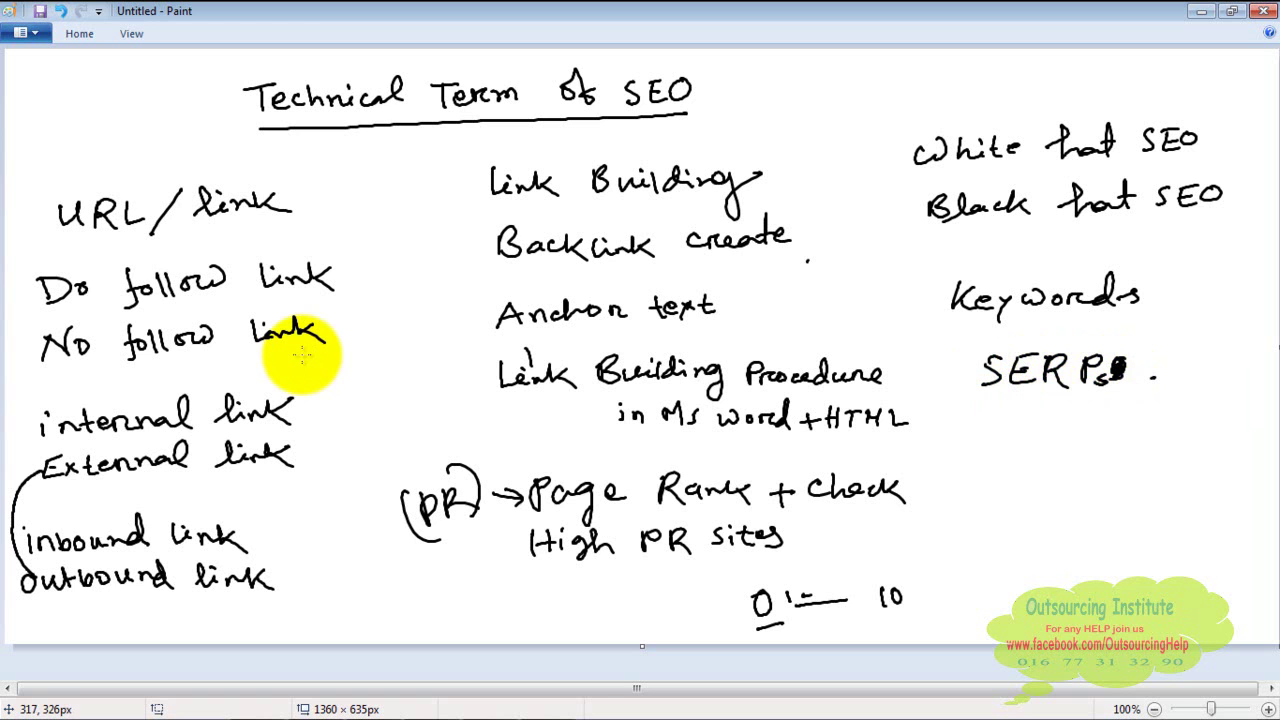
Step: Switch to Firefox and review the category, title, summary and keyword fields of the ArticlesBase publishing form
mouse_move(103, 700)
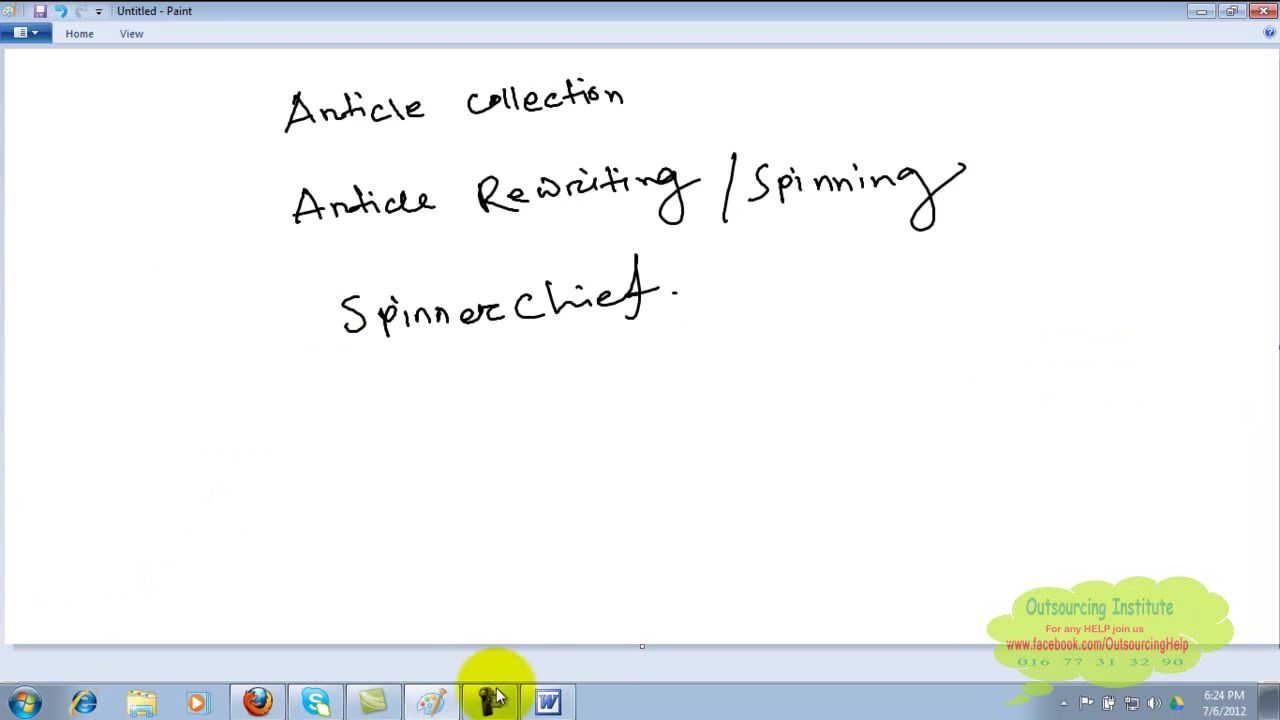
mouse_move(493, 702)
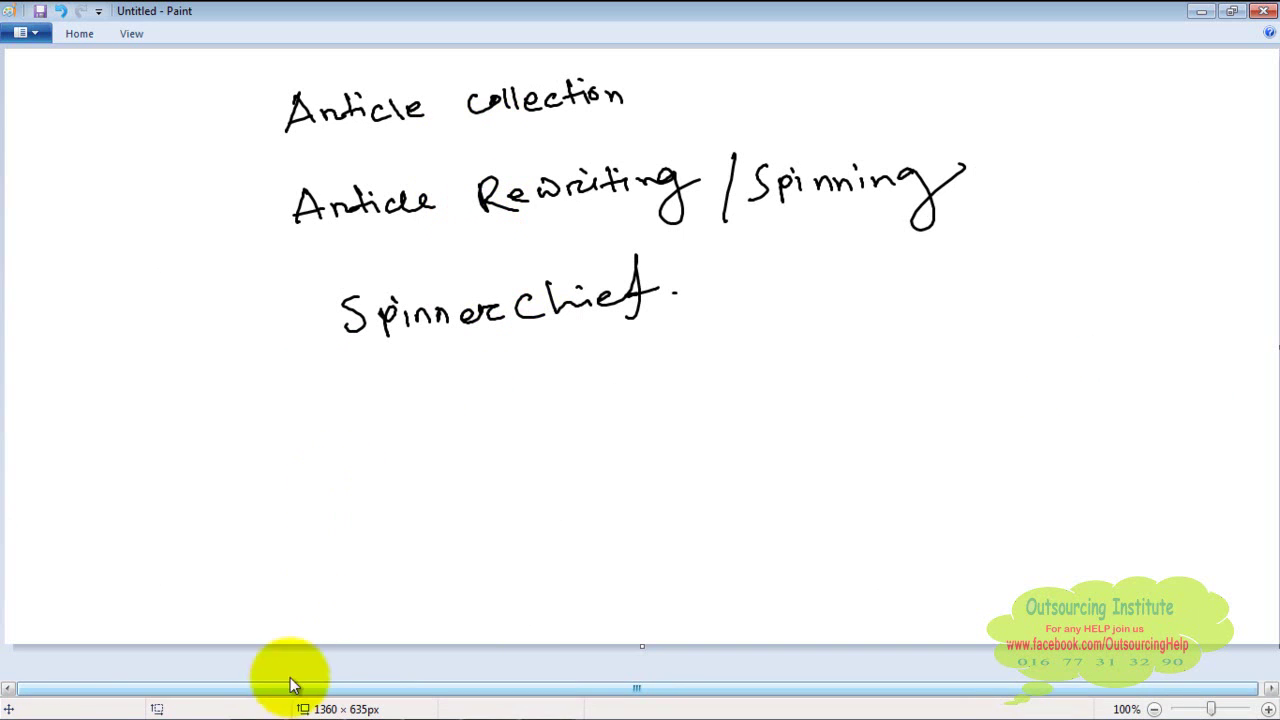
mouse_move(373, 703)
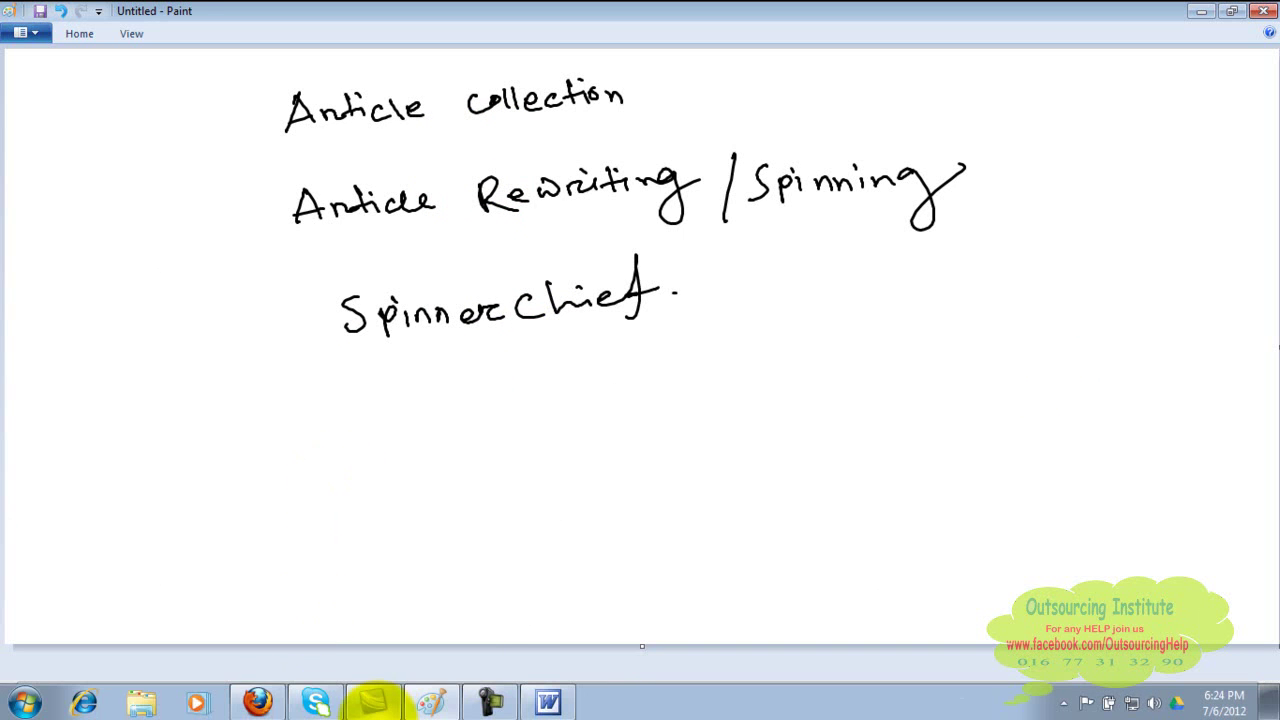
left_click(255, 703)
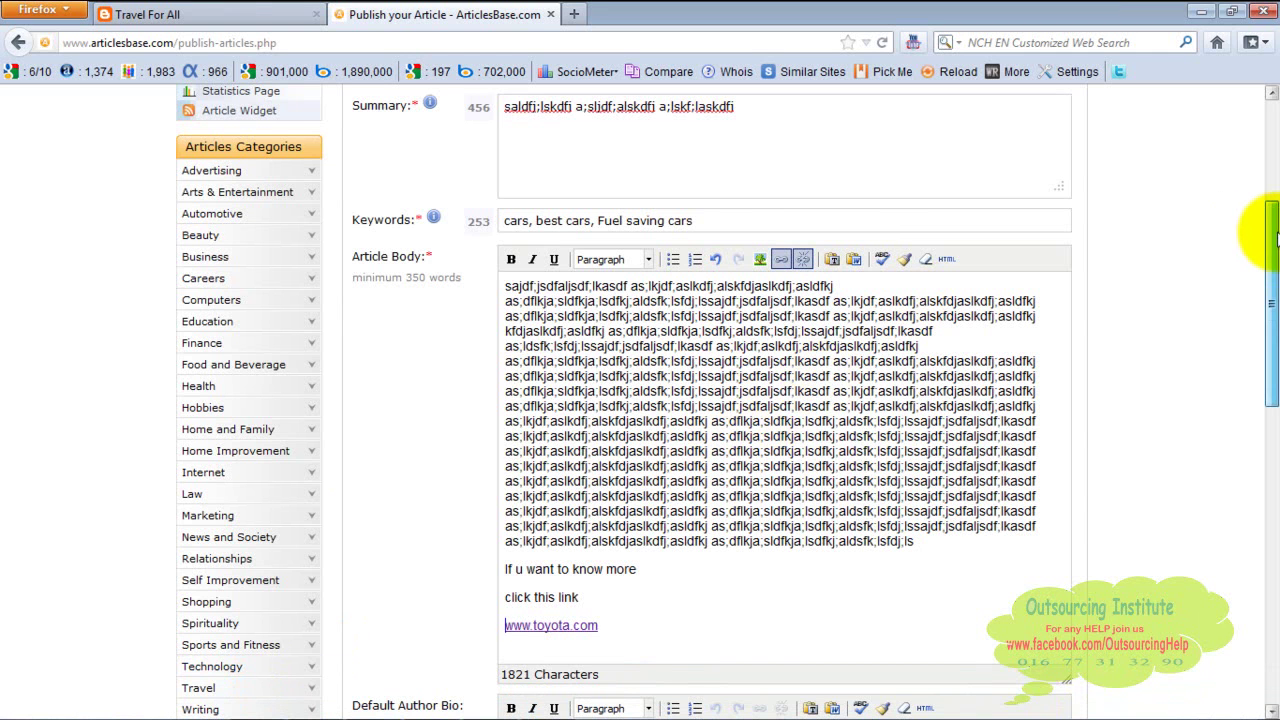
left_click_drag(1272, 237, 1270, 120)
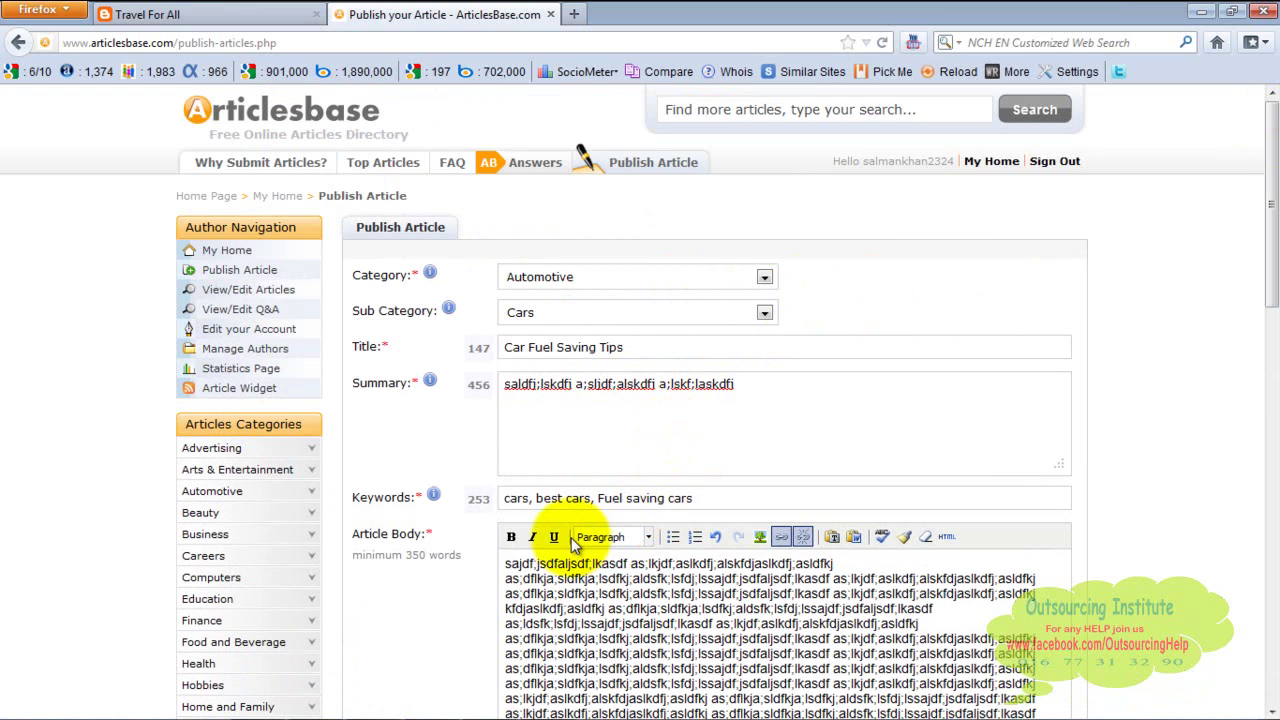
left_click(595, 609)
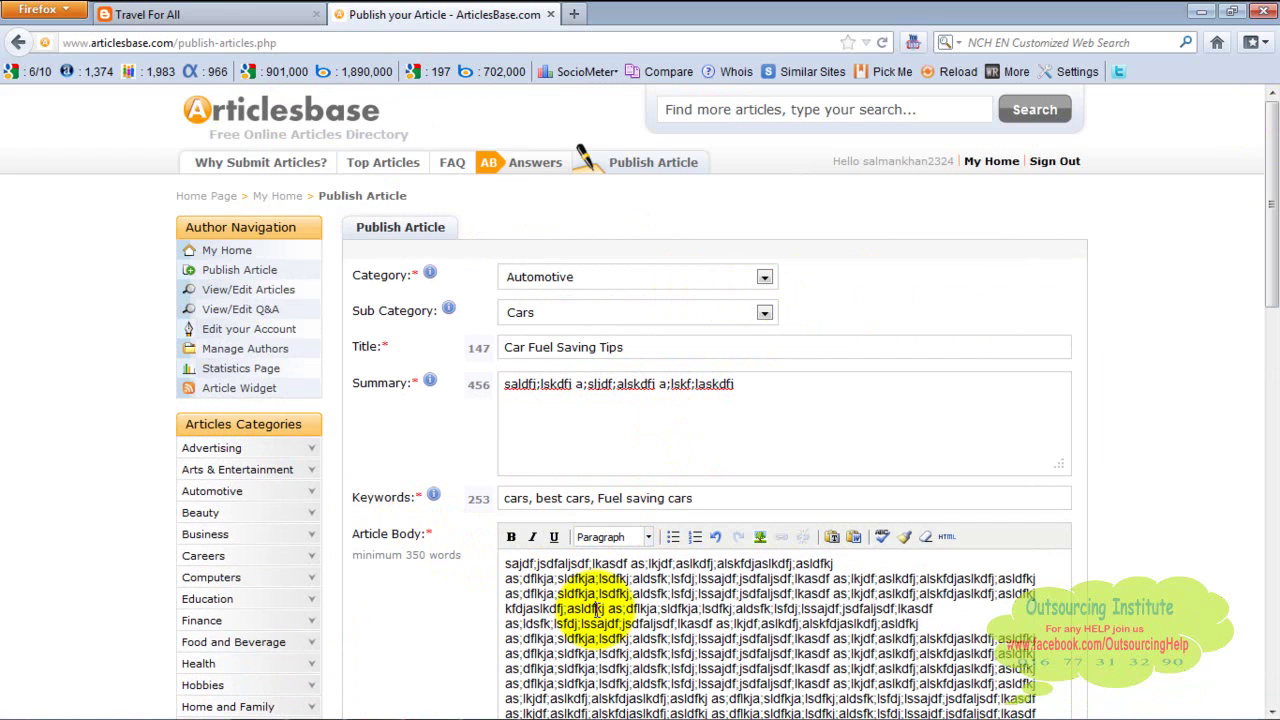
Step: Examine the ArticlesBase article body by highlighting its text from the beginning through the line "If u want to know more"
left_click_drag(1270, 238, 1270, 340)
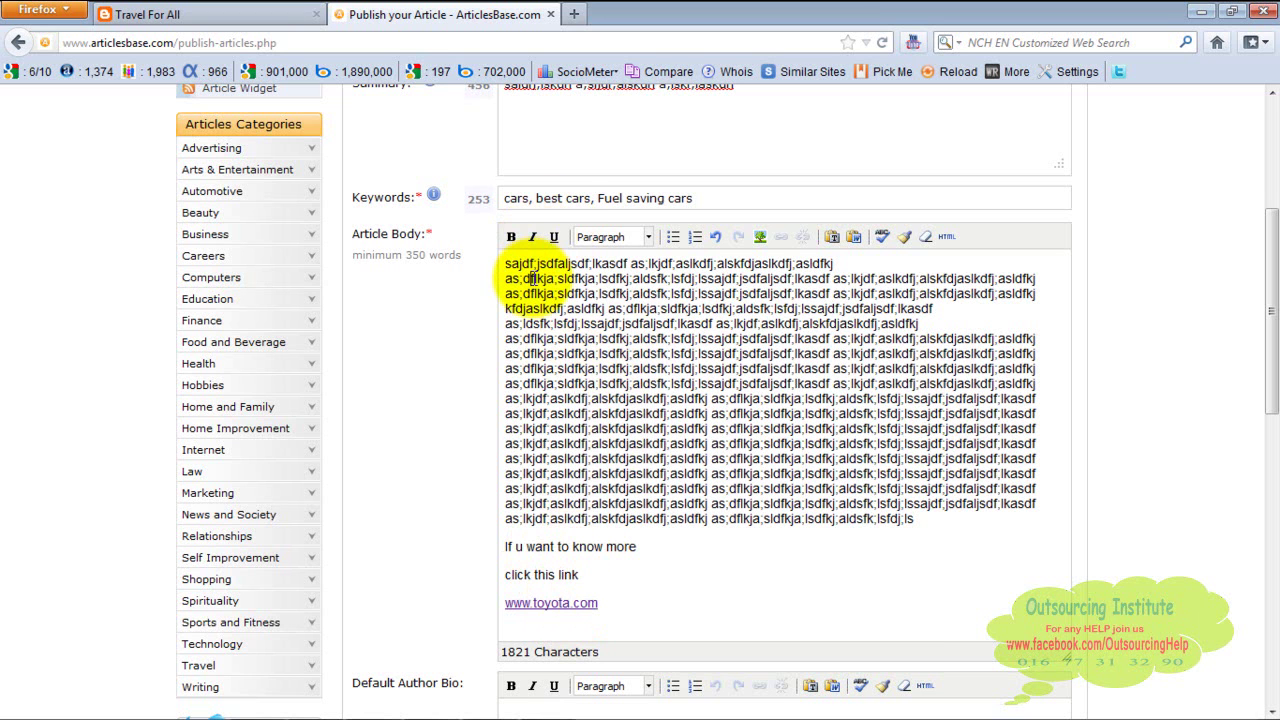
left_click_drag(523, 279, 711, 428)
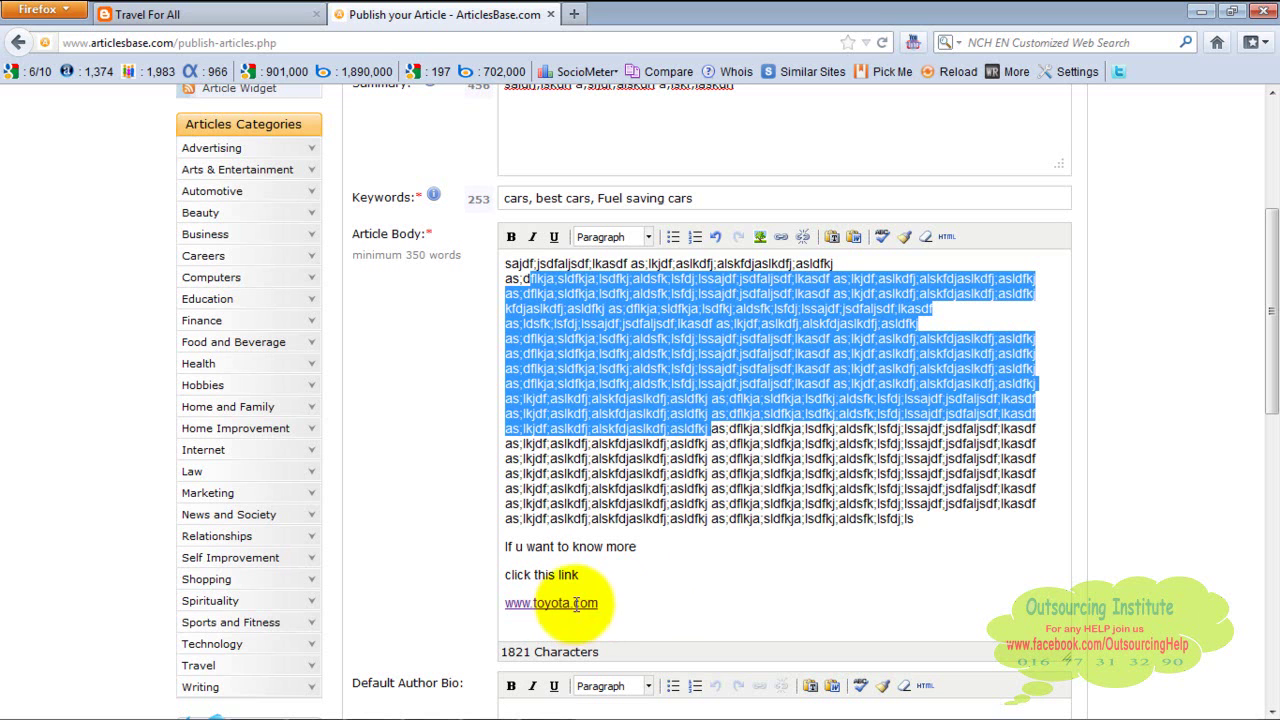
left_click(662, 558)
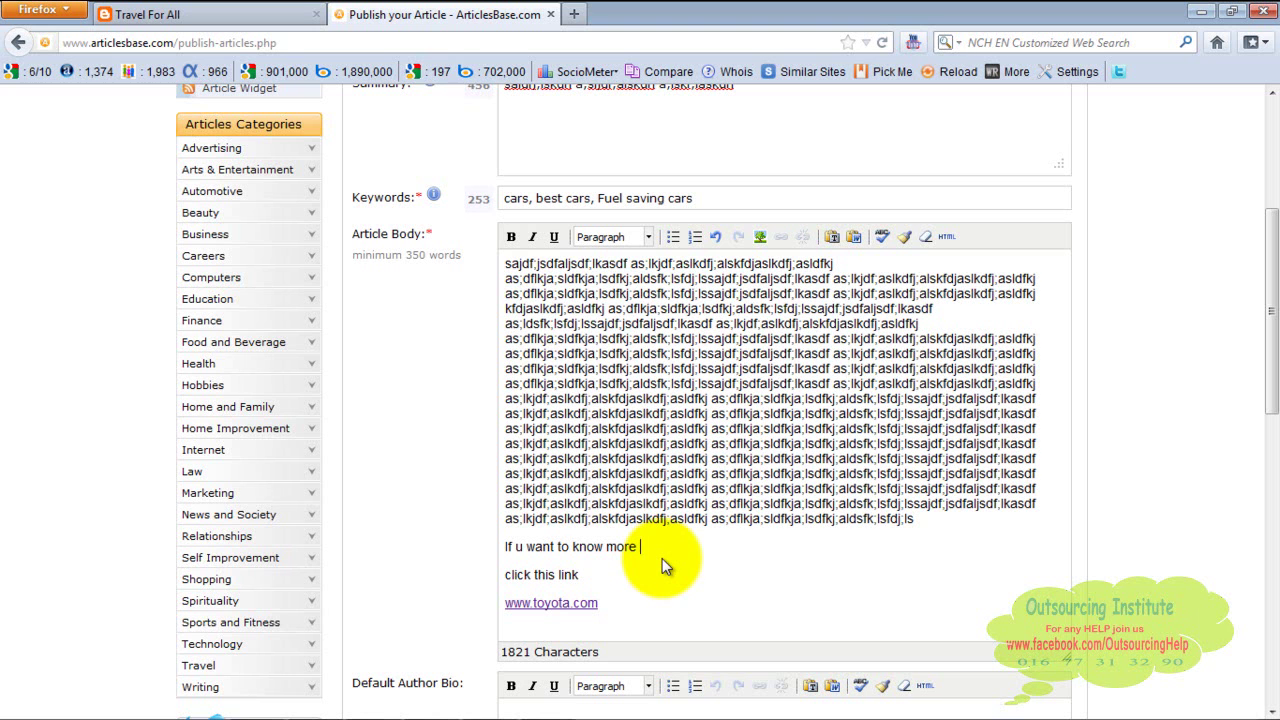
left_click_drag(505, 262, 855, 539)
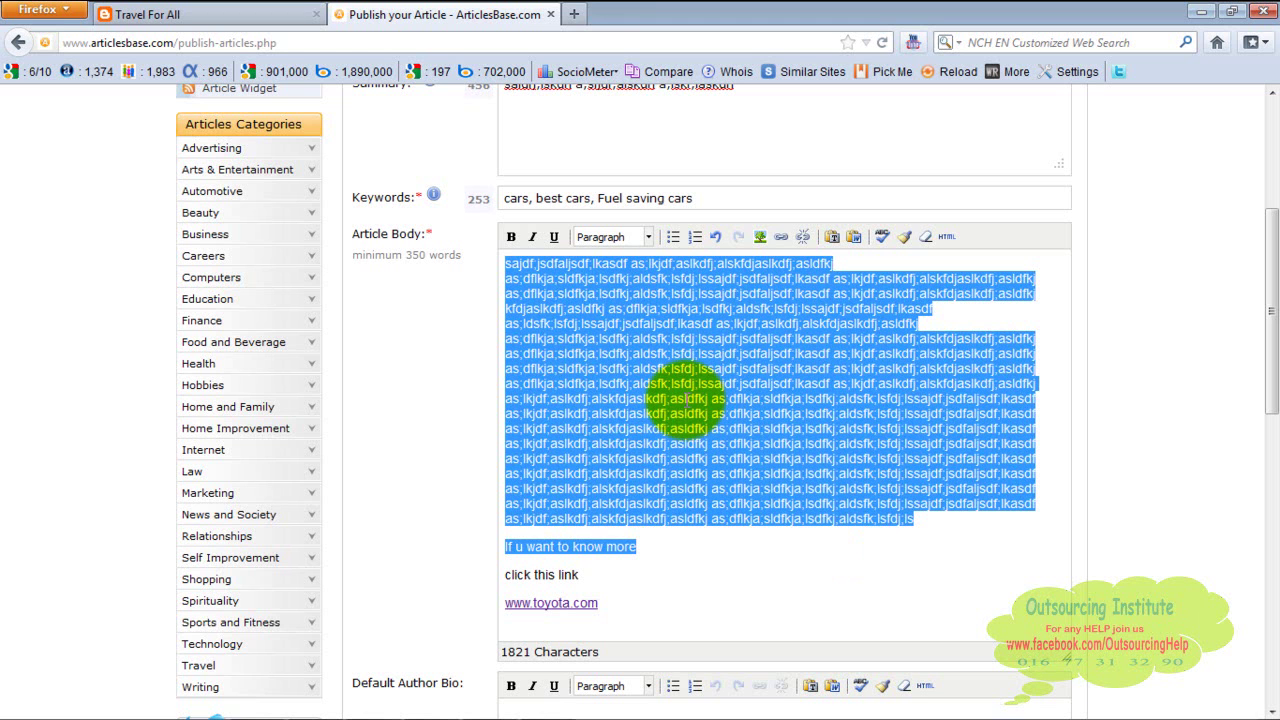
left_click(574, 15)
type("www")
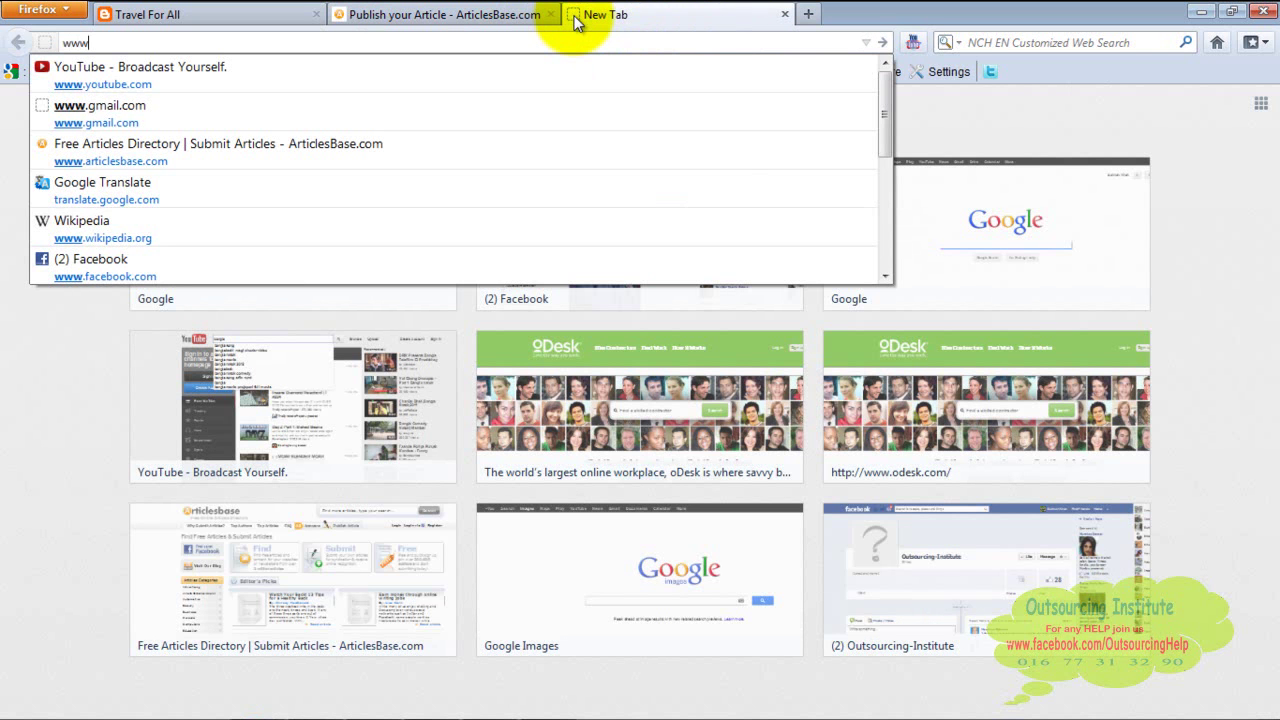
type(".e")
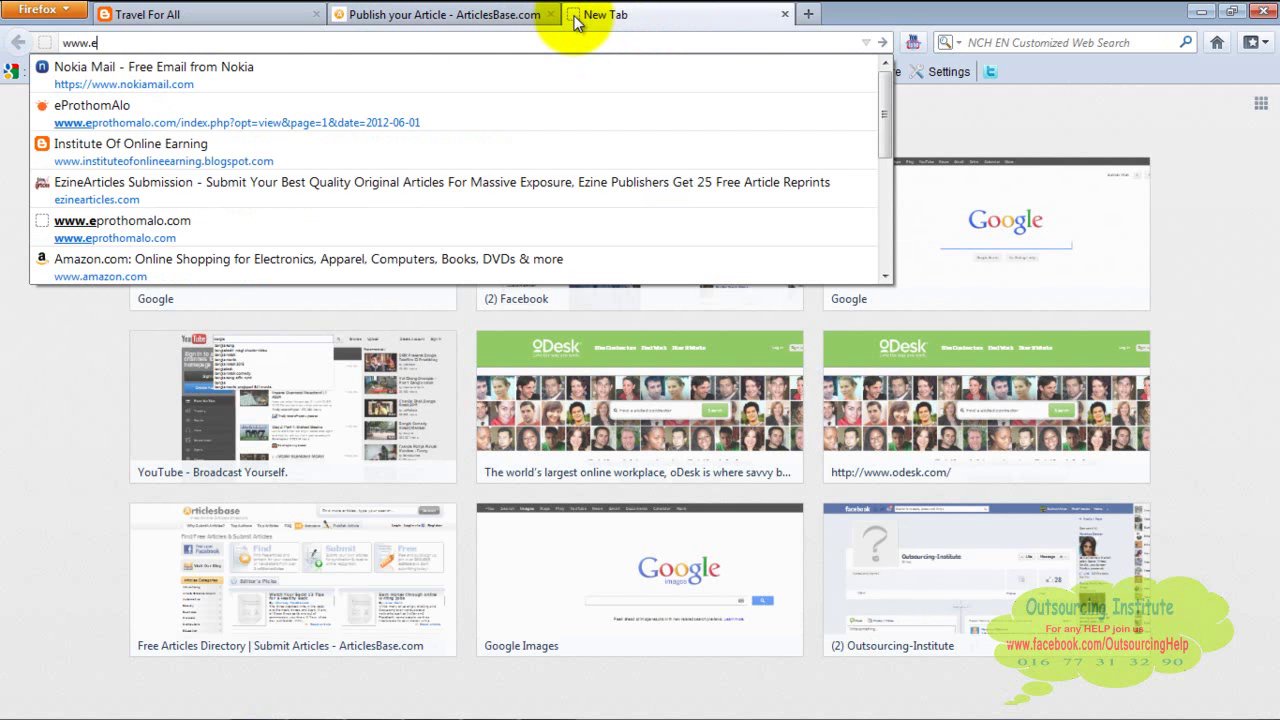
type("zinearticles.com")
key("Return")
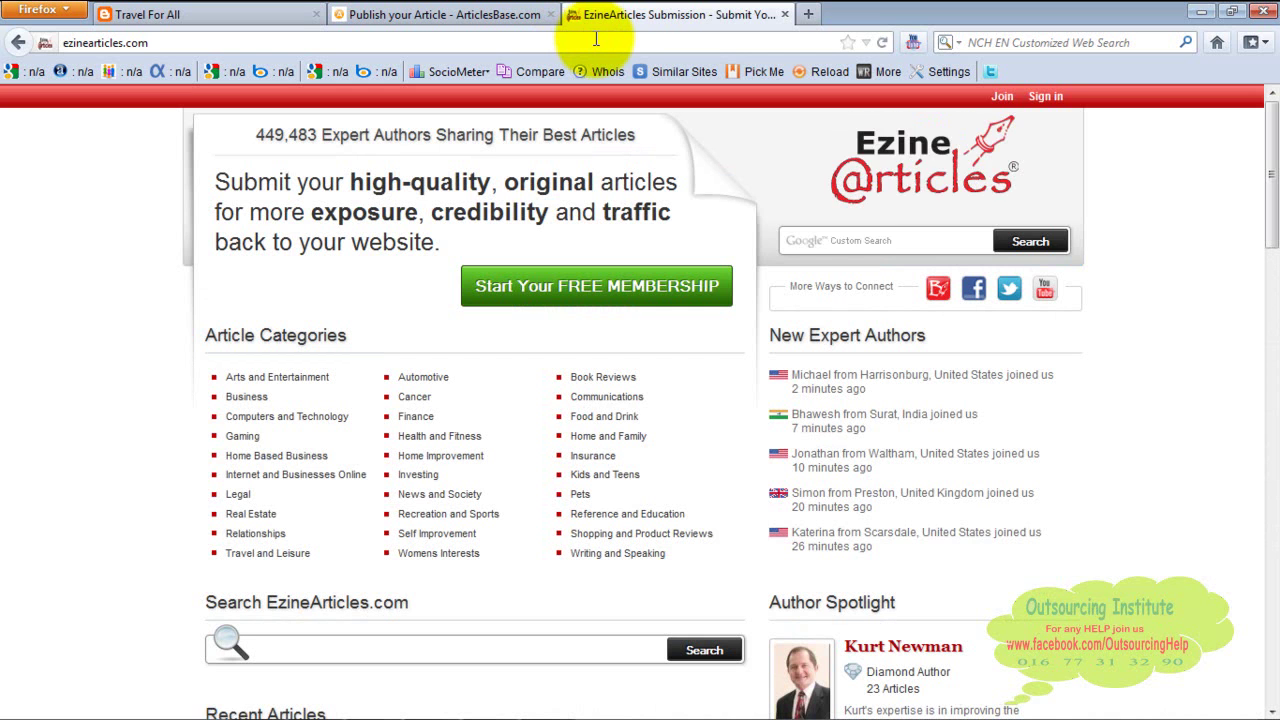
Step: Search EzineArticles for "trafic rules" and open the article "Traffic Rules and Seatbelt Fines"
left_click(853, 248)
type("trafic rules")
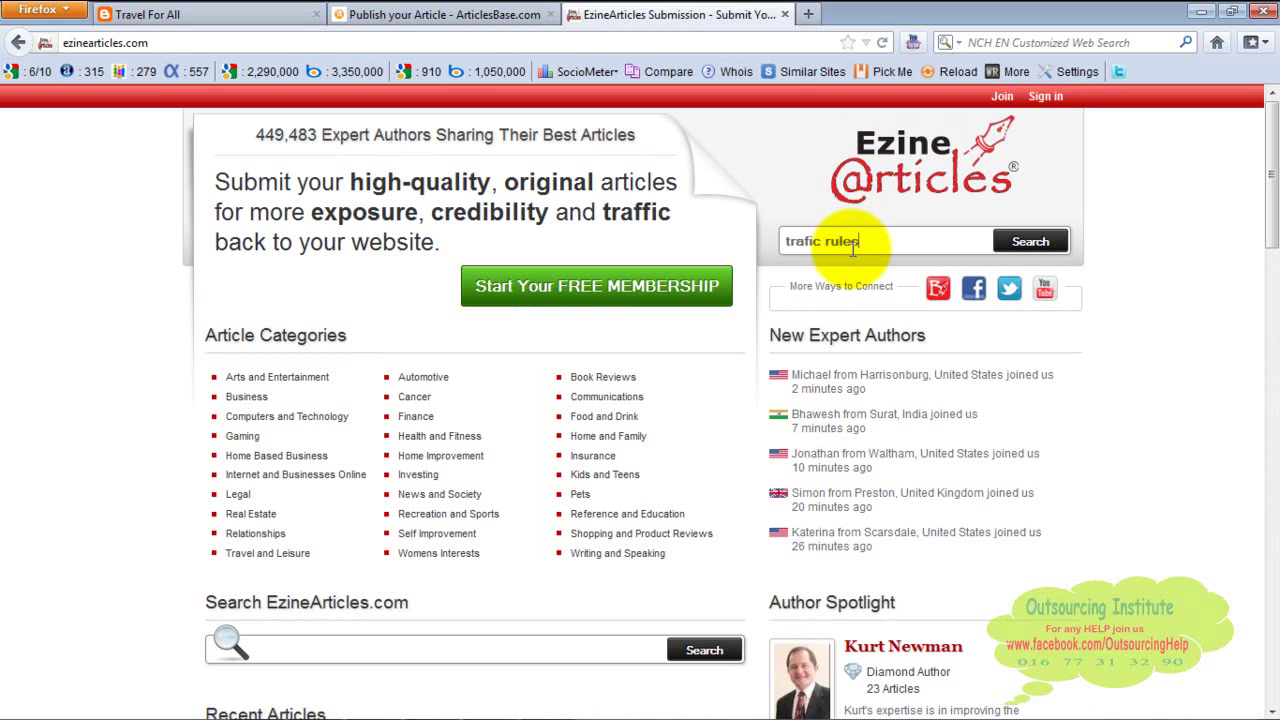
key("Return")
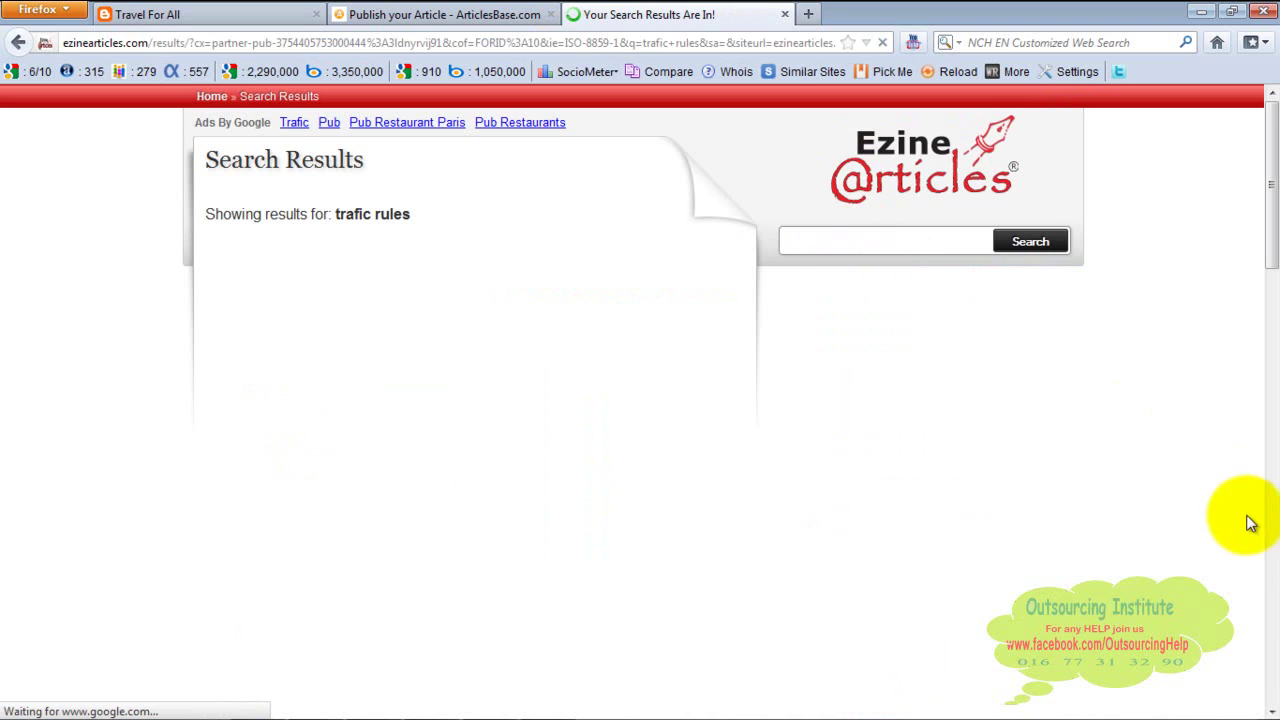
scroll(1263, 429, "down", 10)
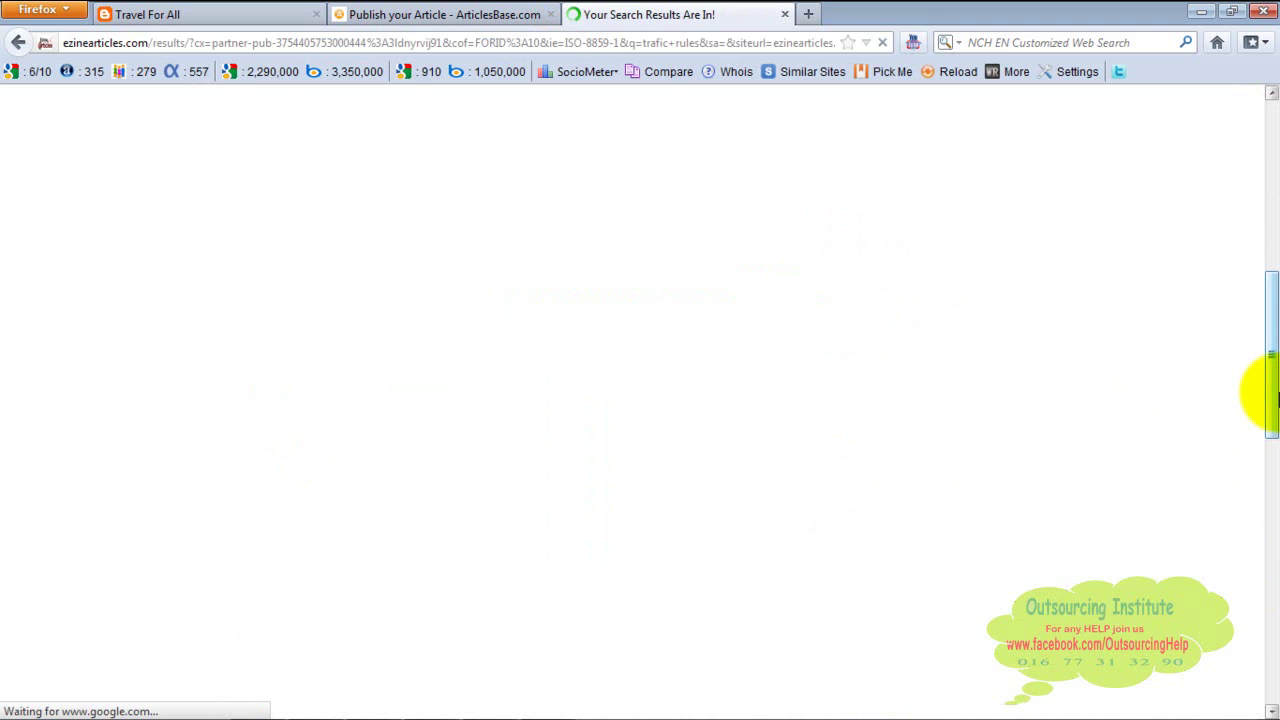
scroll(1262, 300, "up", 6)
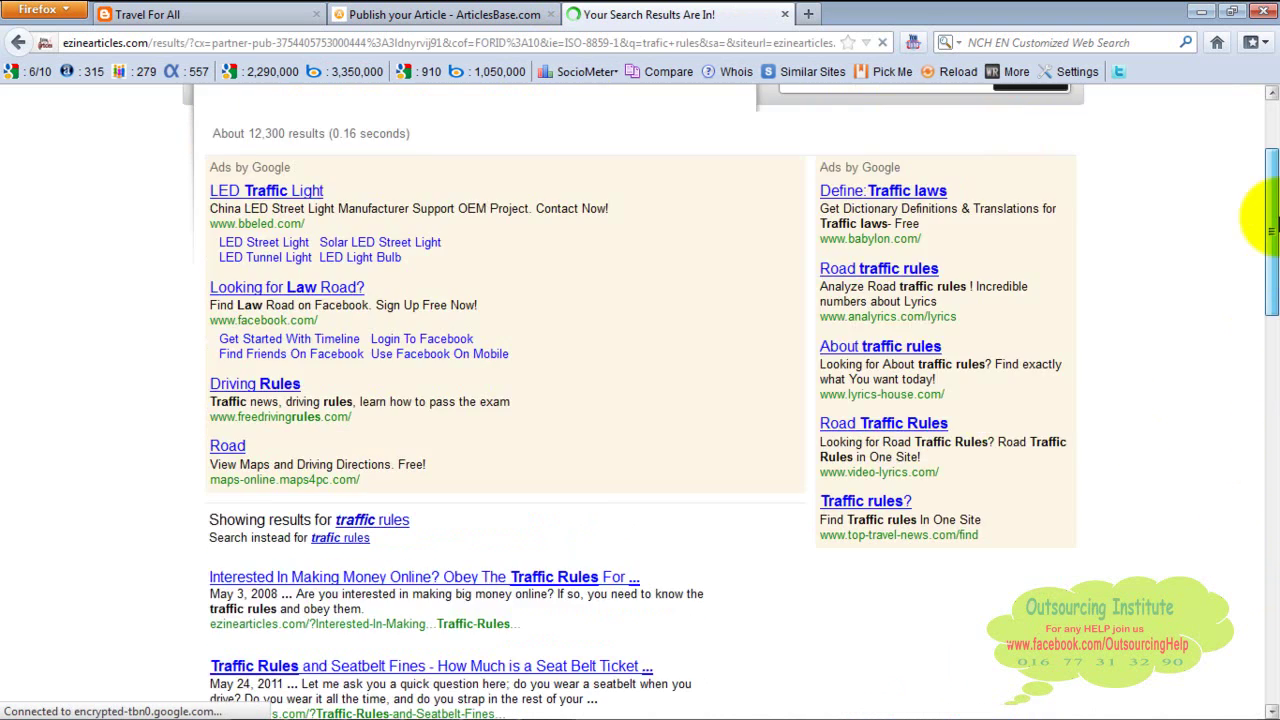
left_click_drag(1270, 268, 1270, 340)
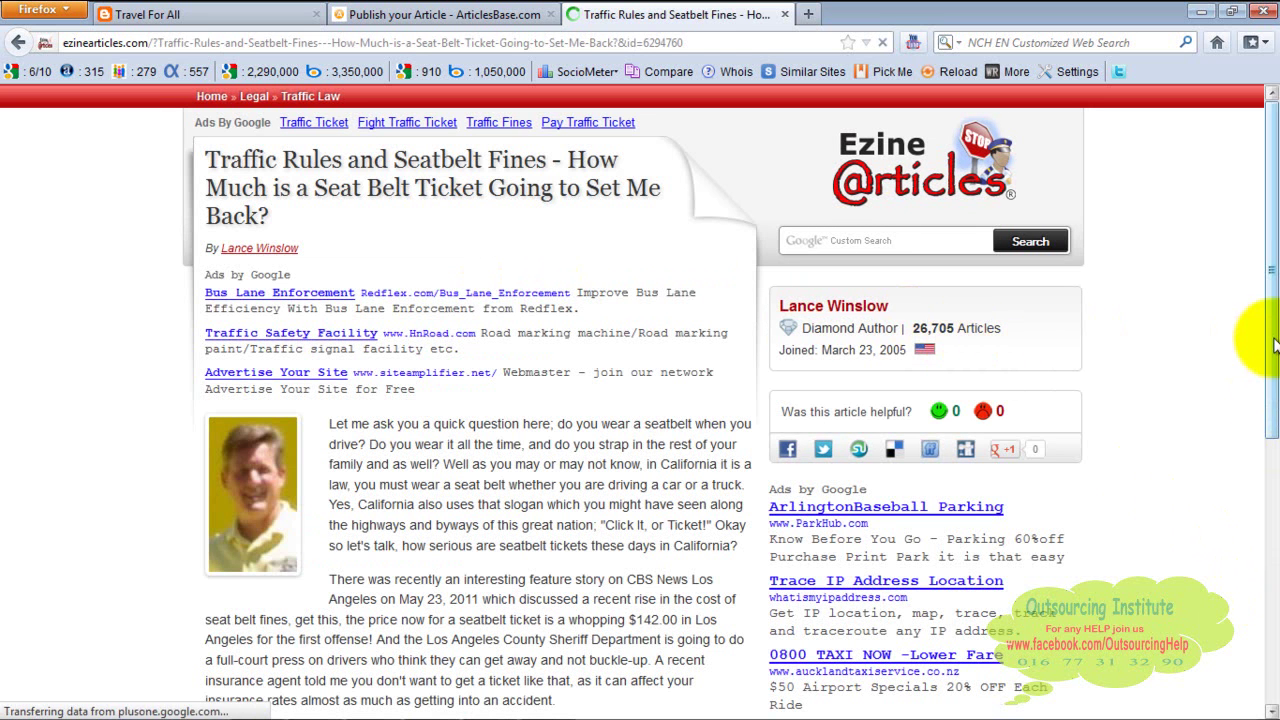
Step: Copy the article text from "Let me ask you a quick question here" into the paragraph beginning "CBS news also reported"
scroll(1275, 345, "down", 5)
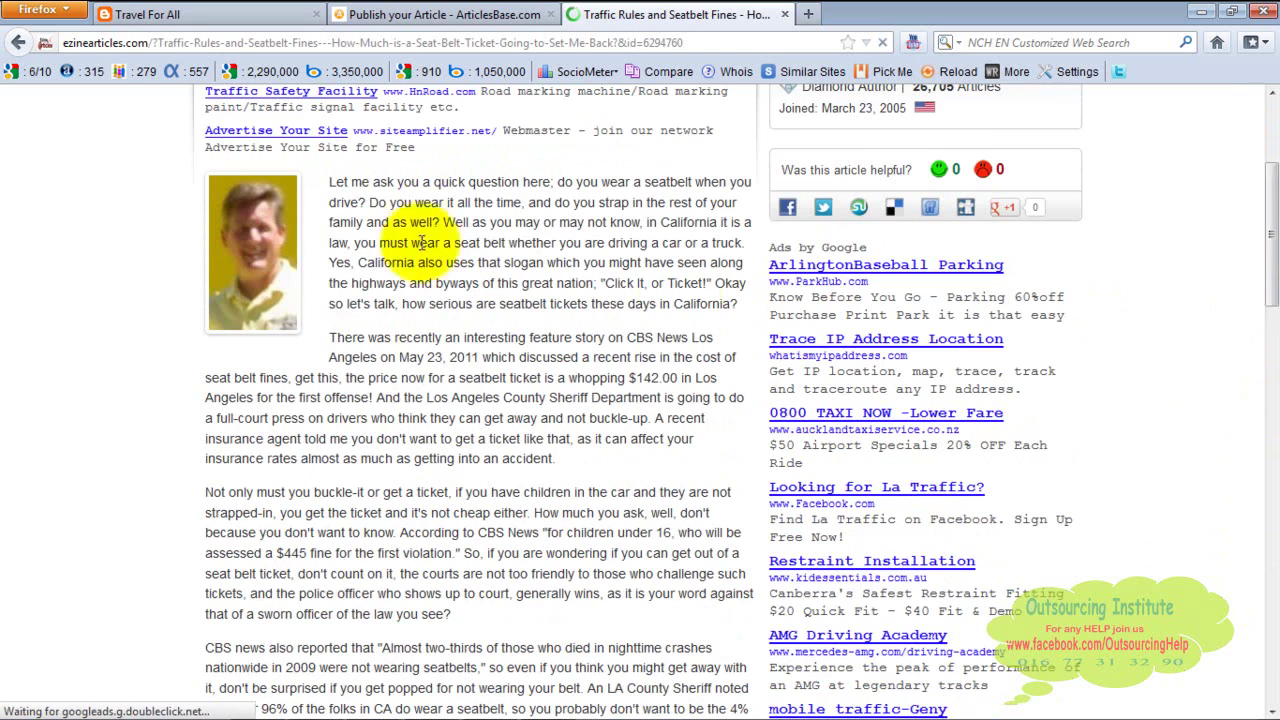
left_click_drag(330, 181, 580, 497)
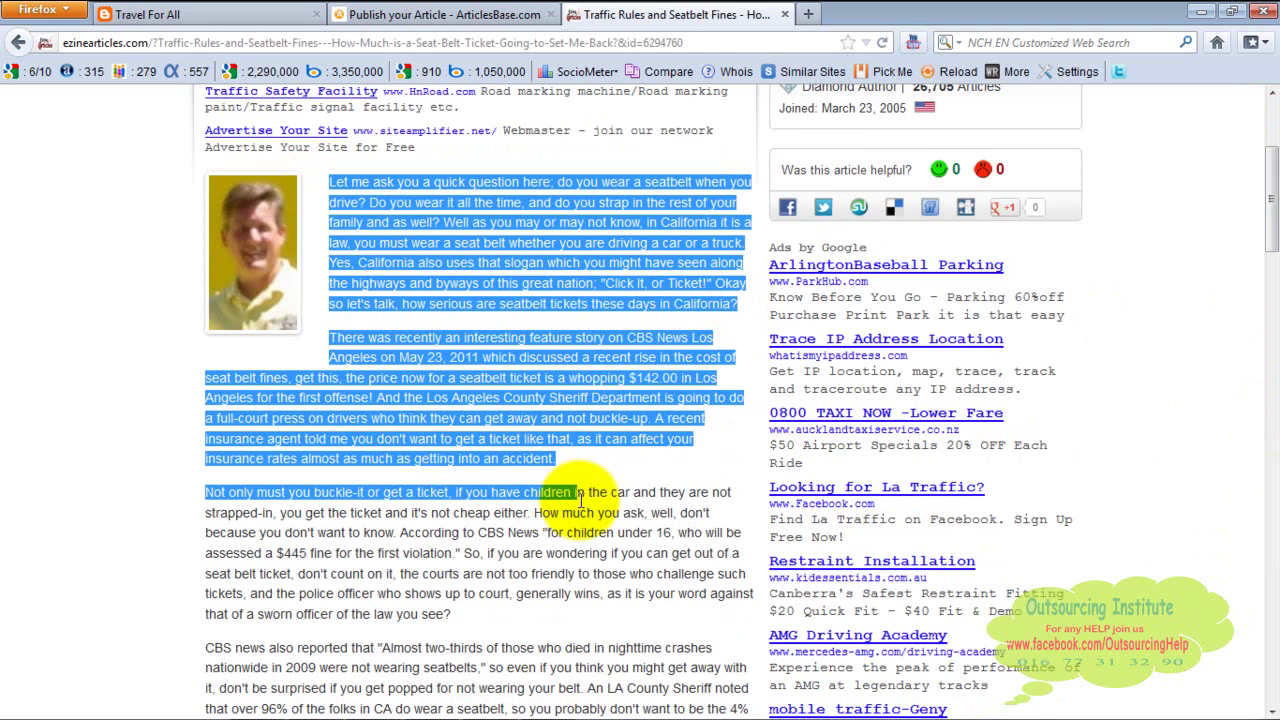
left_click(366, 176)
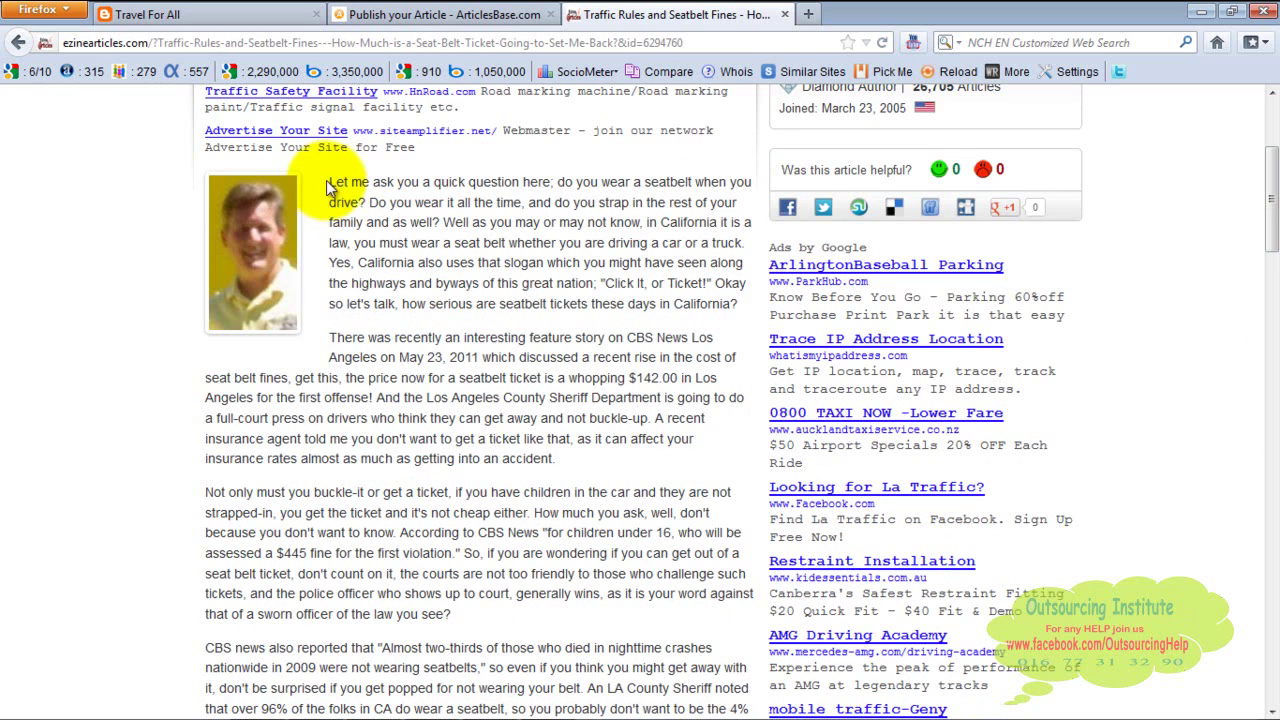
left_click_drag(328, 181, 697, 666)
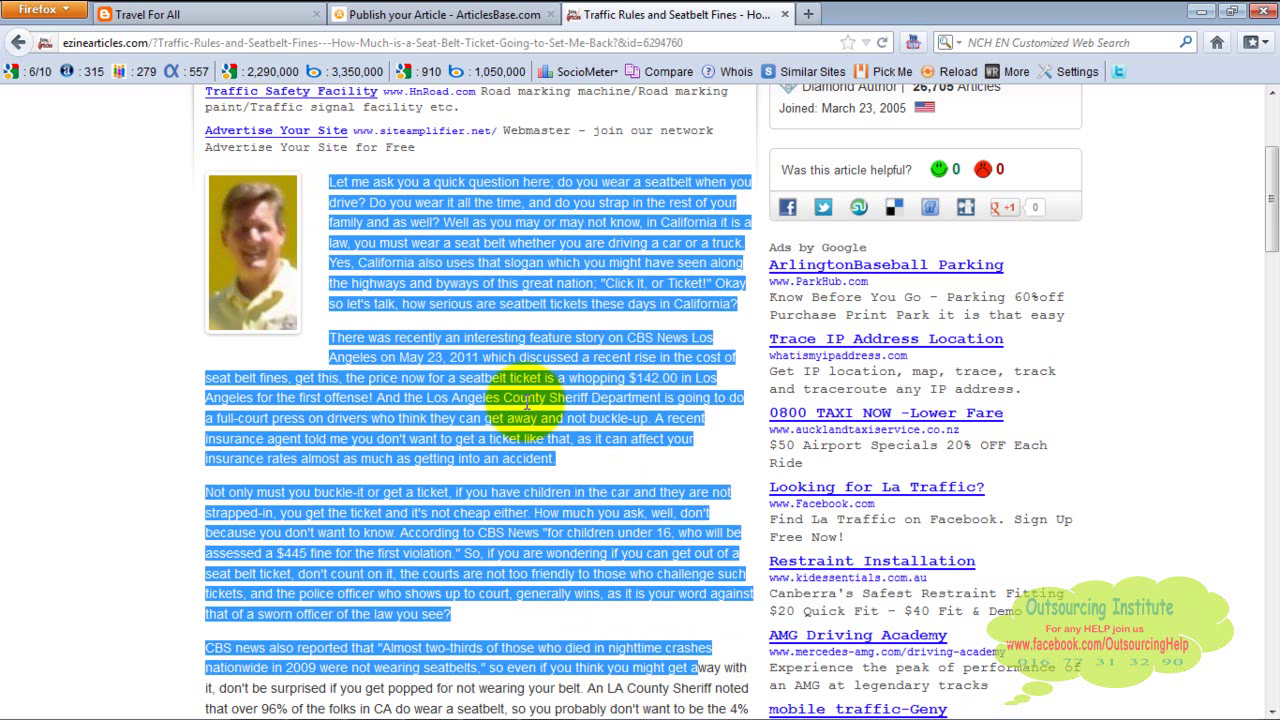
right_click(525, 402)
left_click(572, 418)
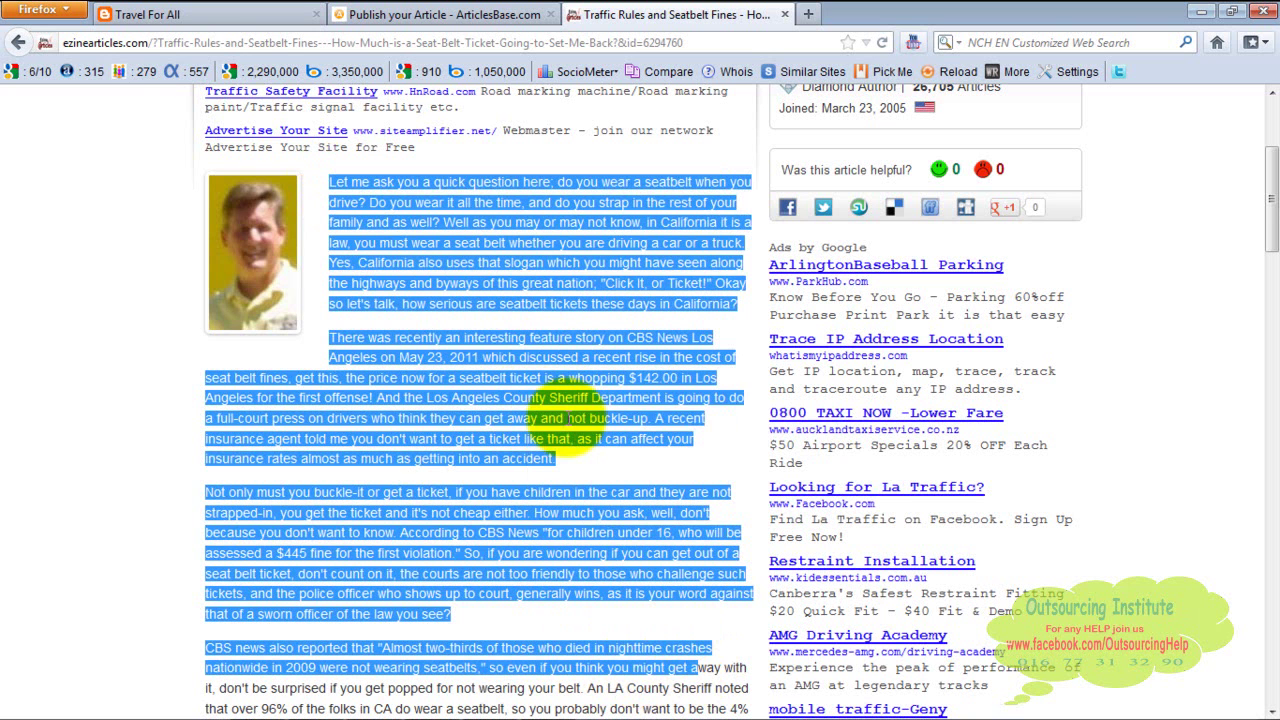
Step: Review the article body and page address of the ArticlesBase publishing form, and return to the EzineArticles article
left_click(415, 16)
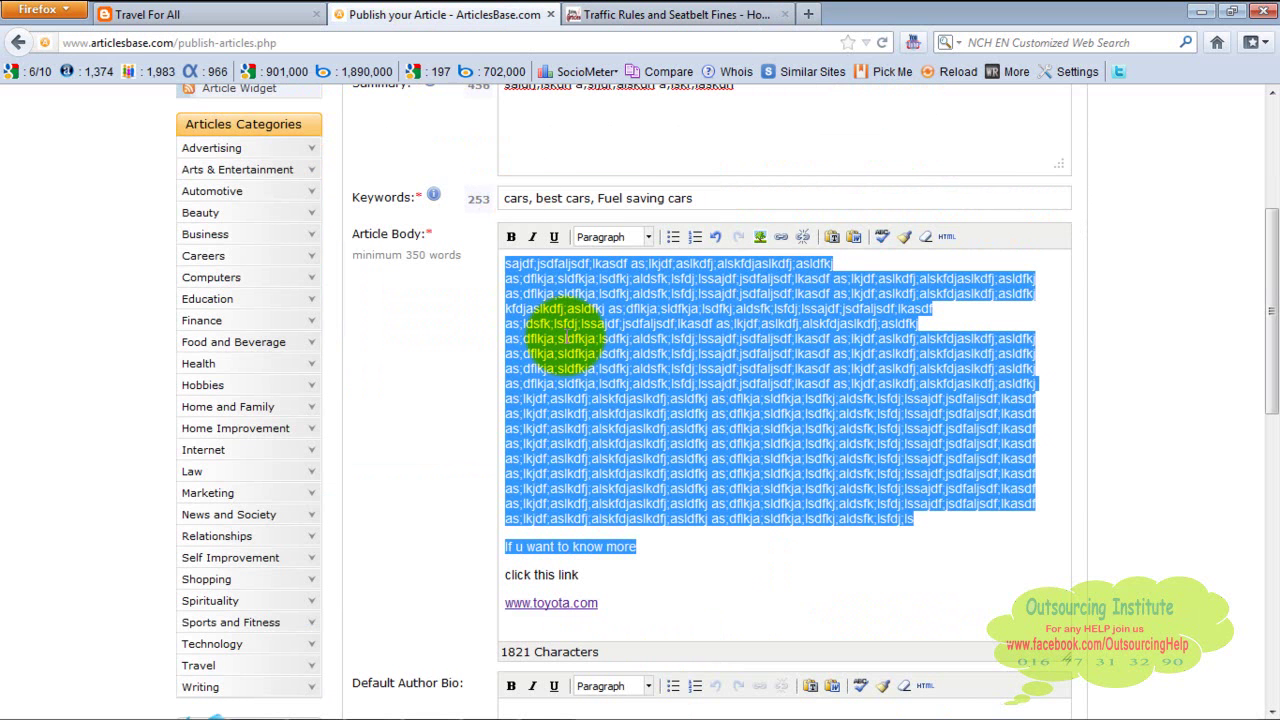
left_click(626, 40)
key("ctrl+a")
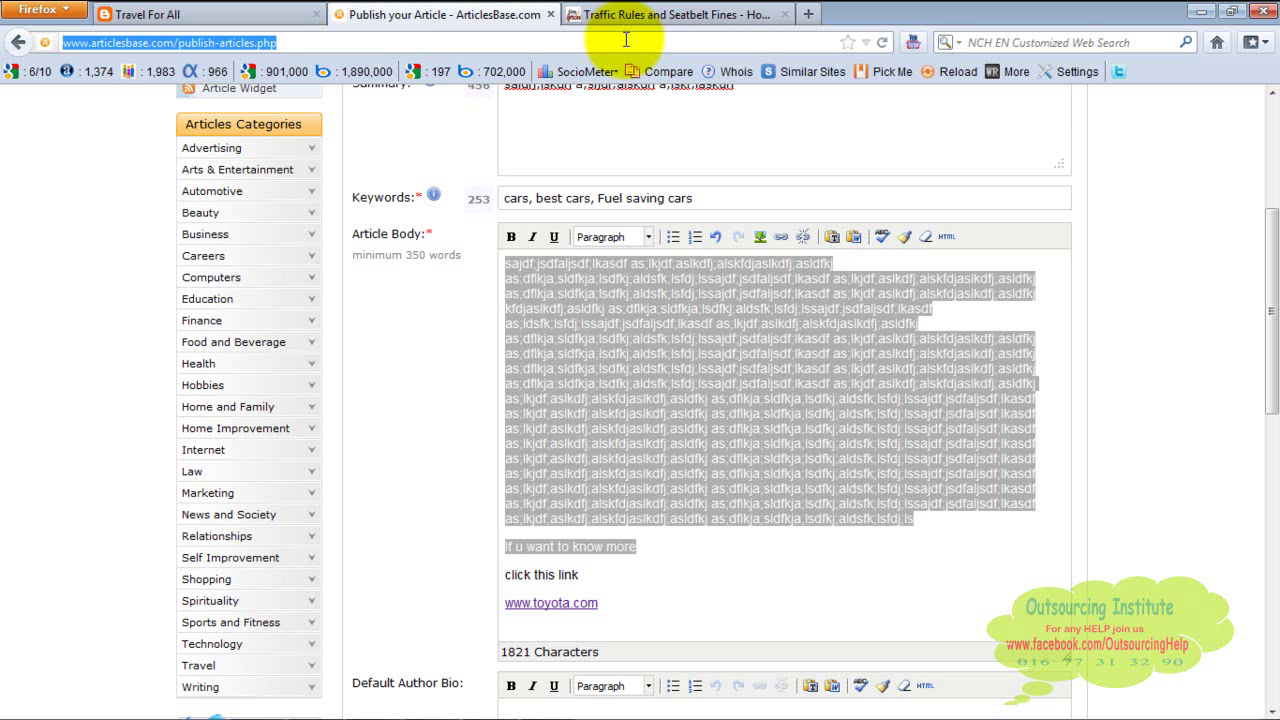
left_click(648, 12)
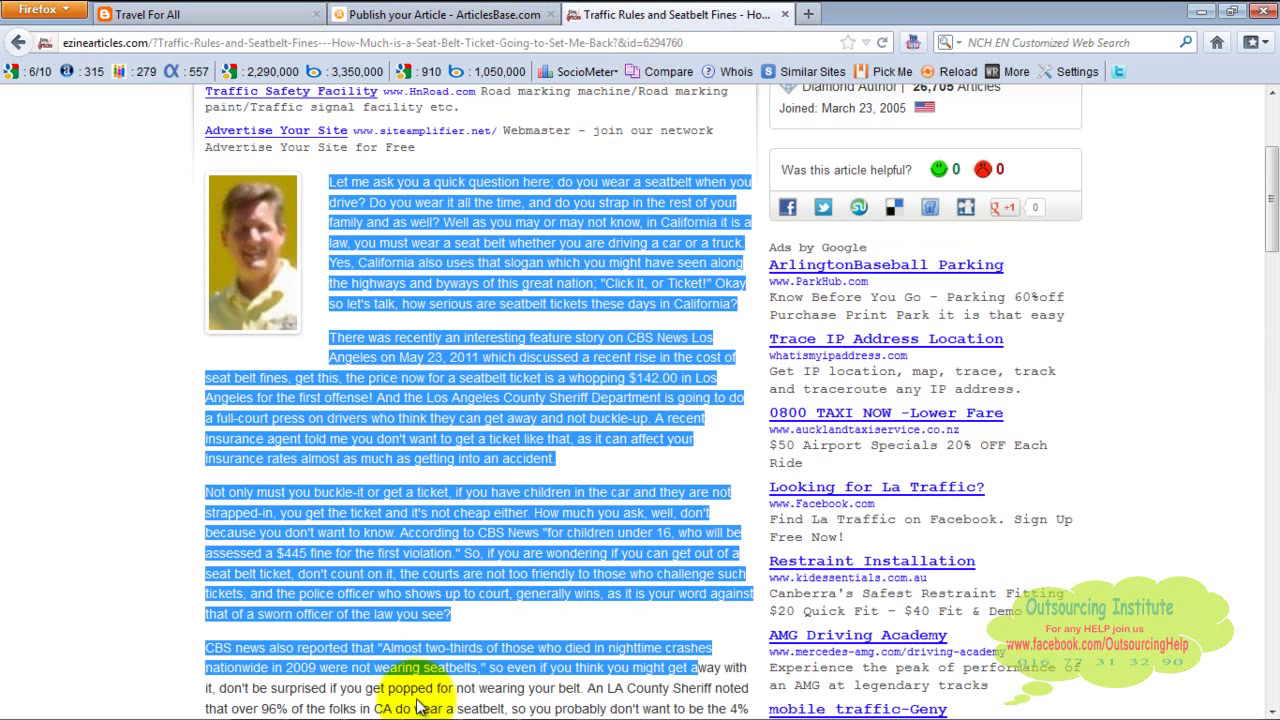
Step: Review the handwritten article notes in Paint, and compare the ArticlesBase form with the EzineArticles article in Firefox
mouse_move(355, 712)
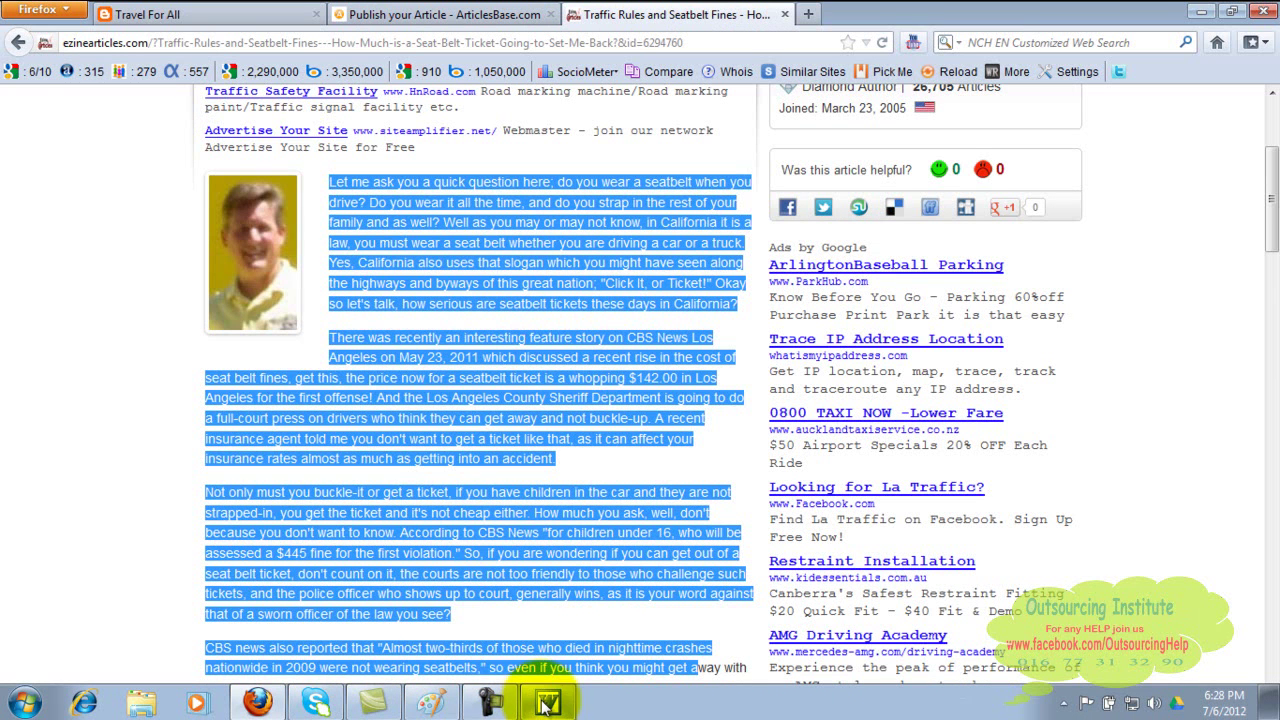
left_click(430, 702)
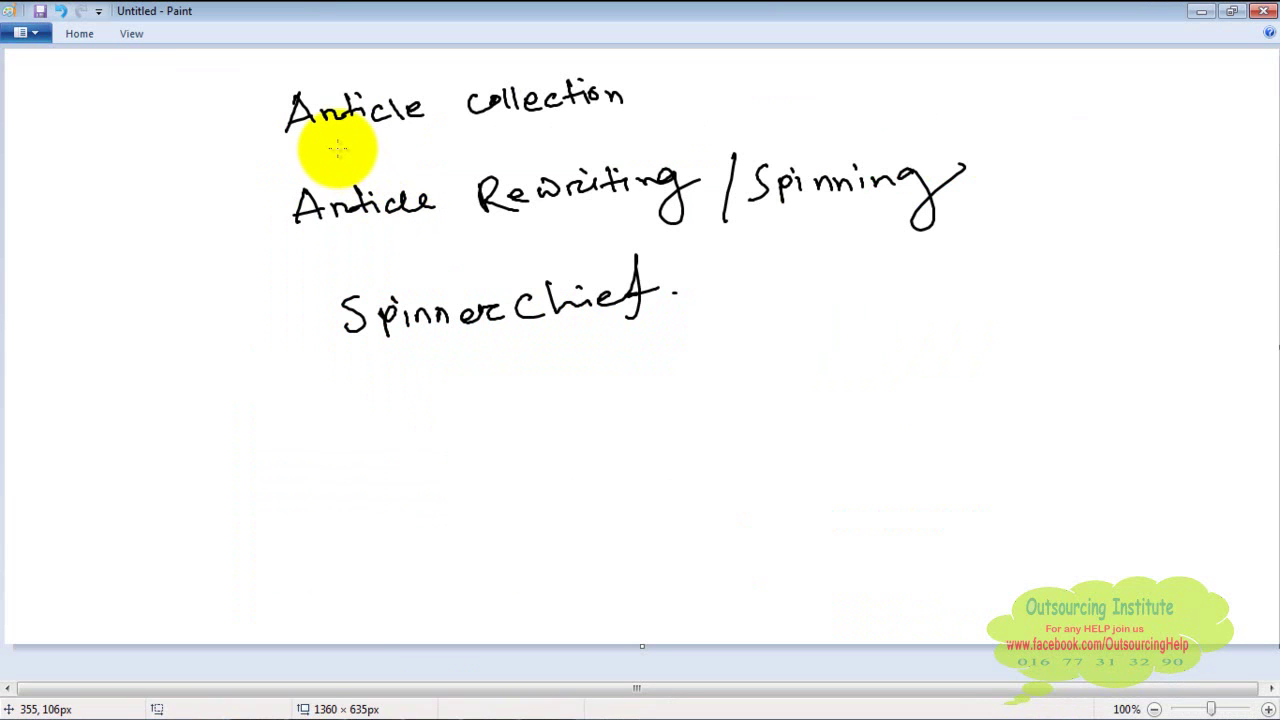
mouse_move(386, 700)
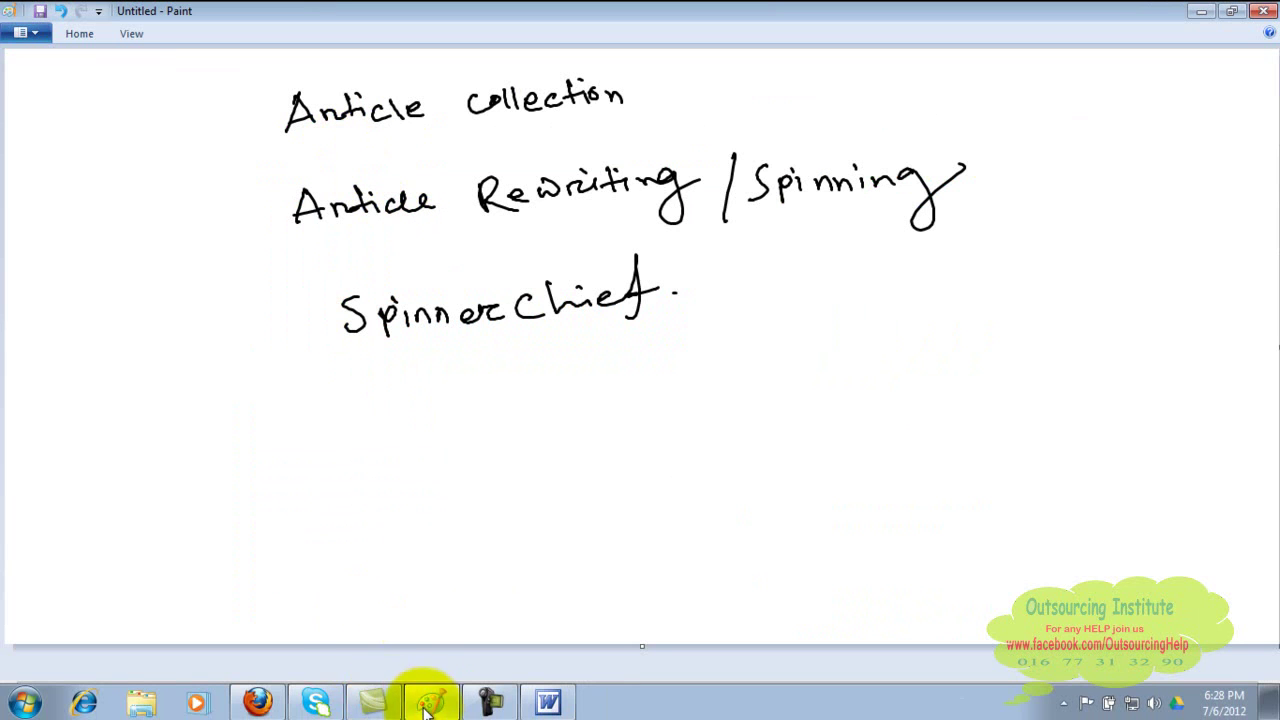
left_click(255, 702)
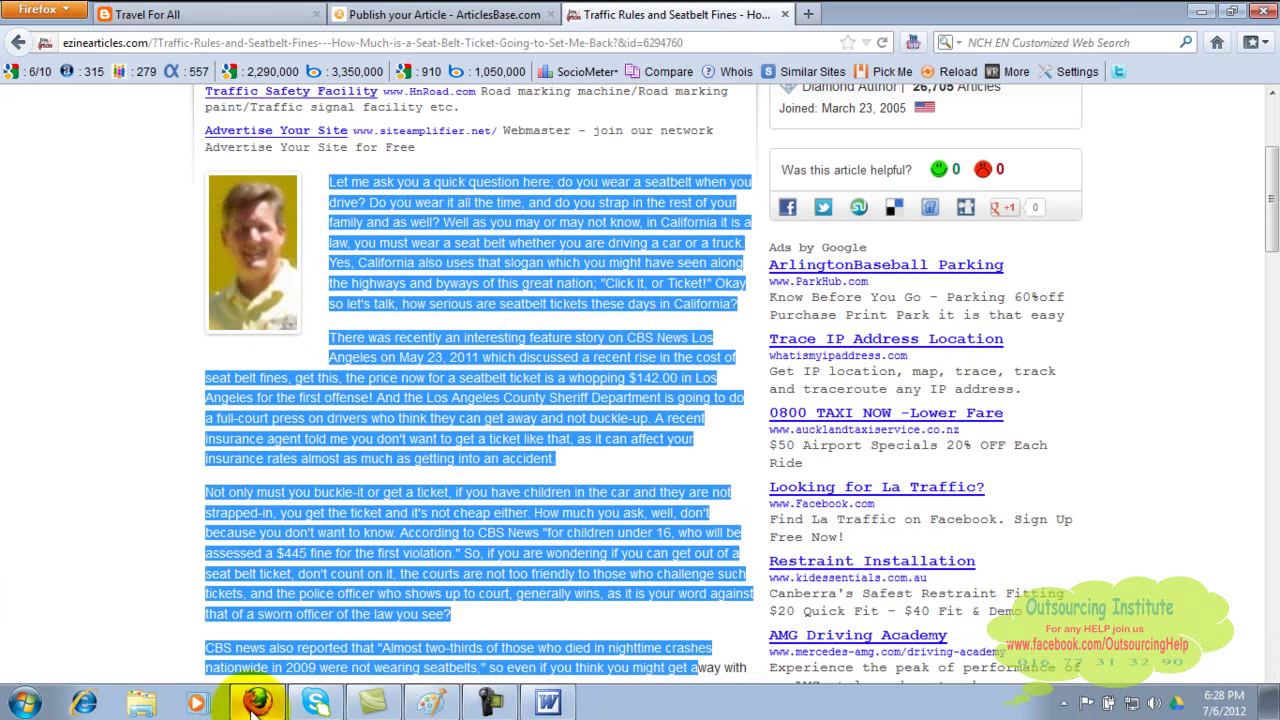
left_click(437, 8)
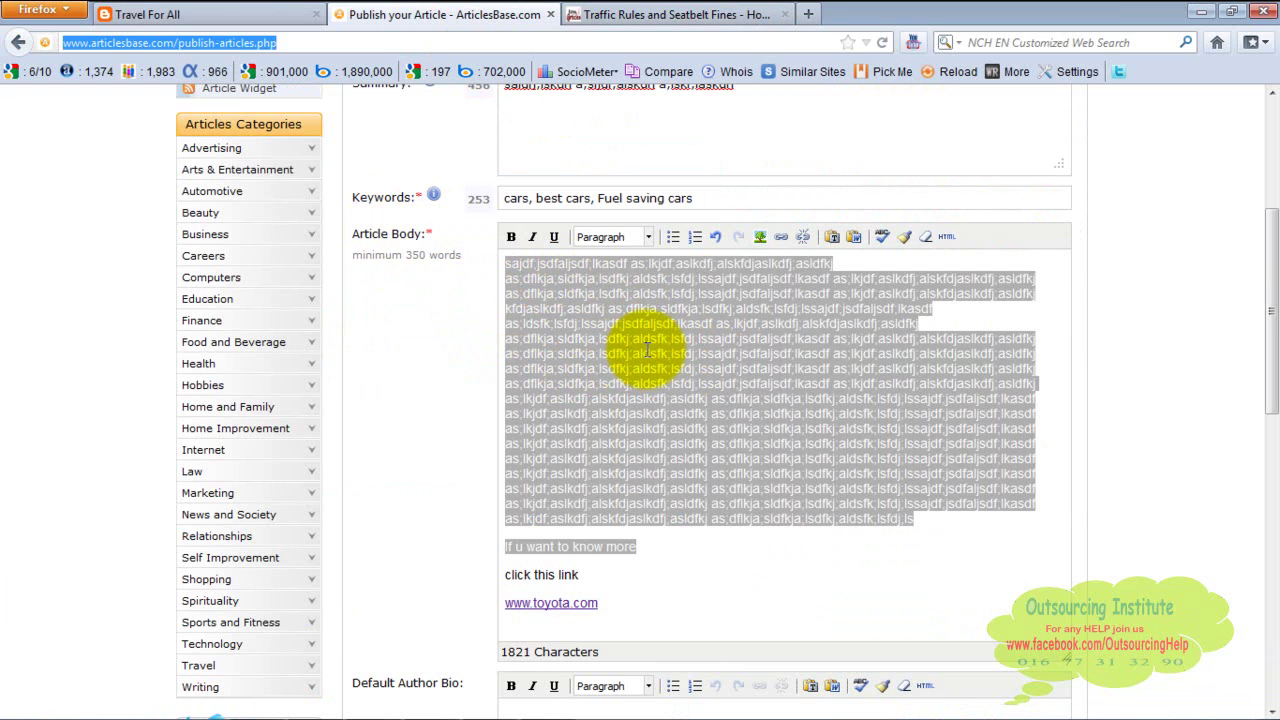
left_click(604, 10)
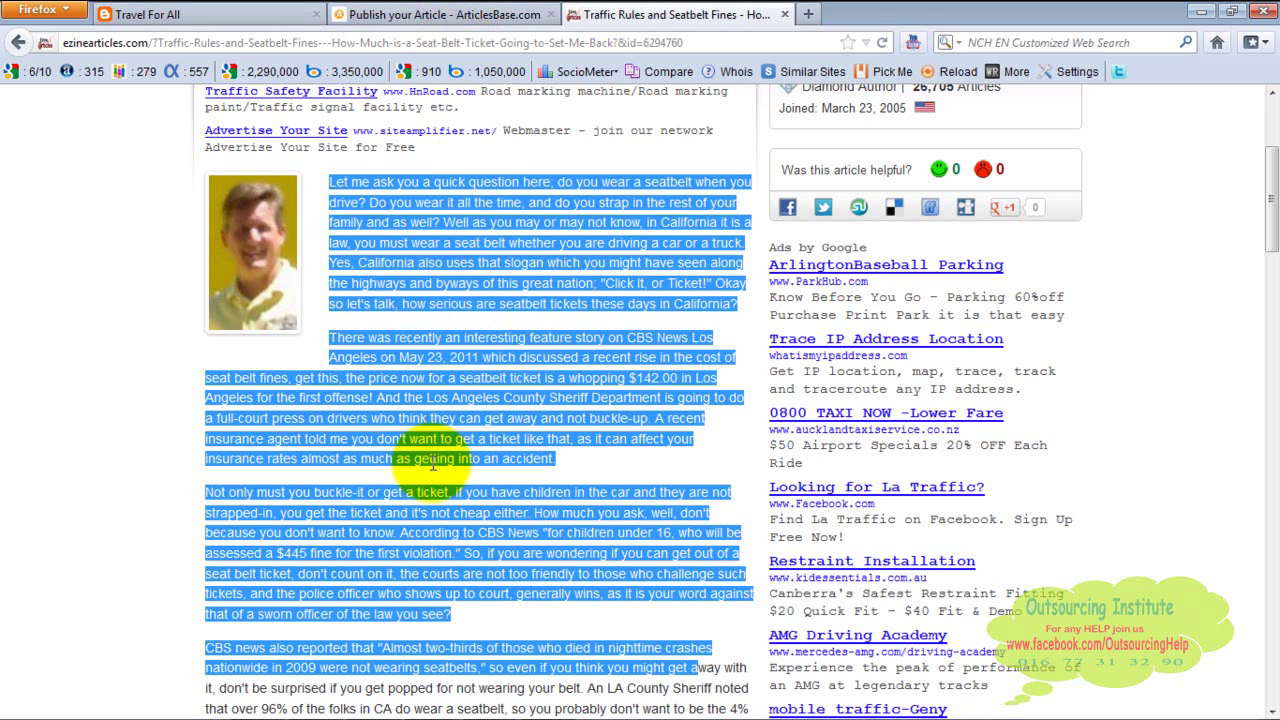
Step: Switch between Paint and Firefox to review the "Article Rewriting / Spinning" and SpinnerChief notes alongside the copied article
mouse_move(430, 702)
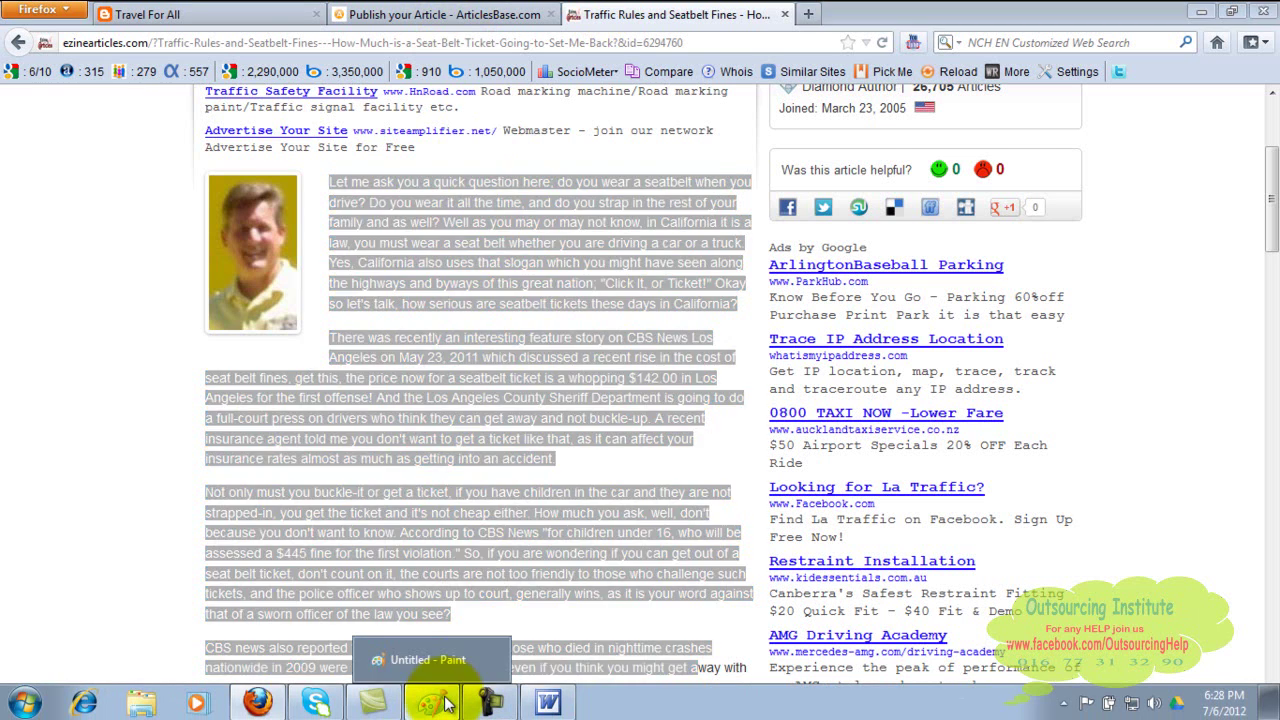
left_click(440, 702)
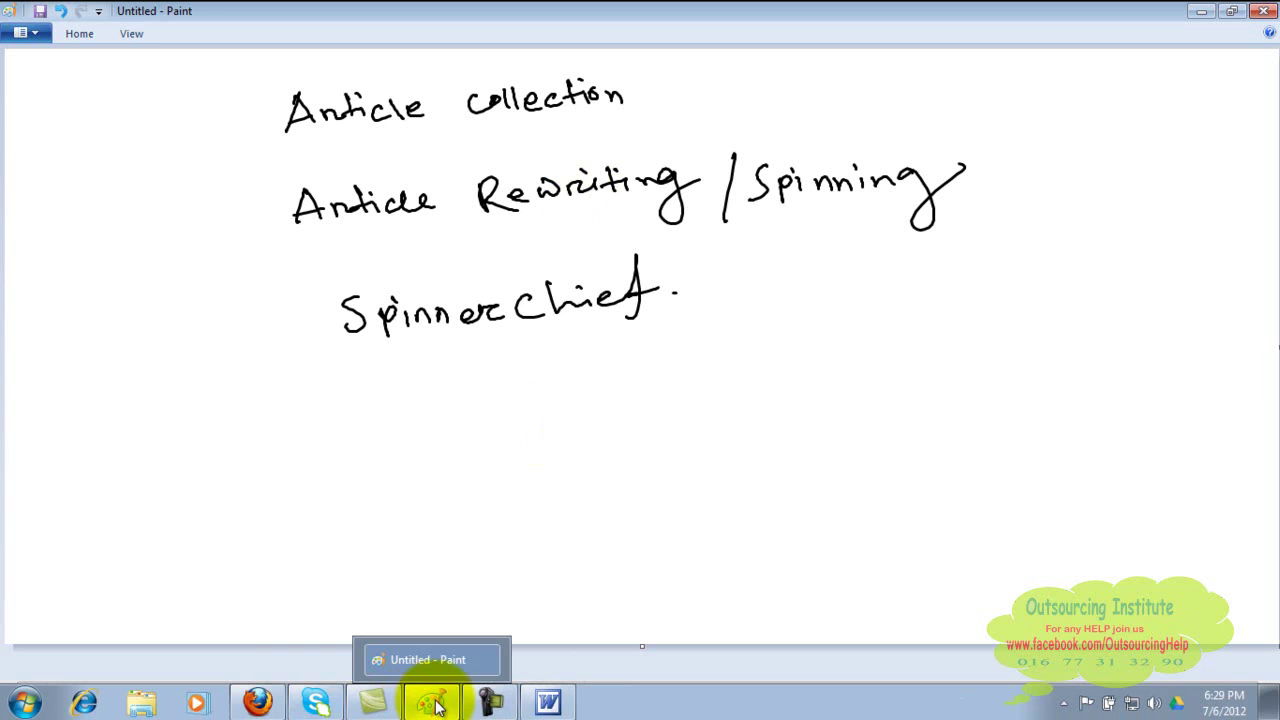
left_click(264, 704)
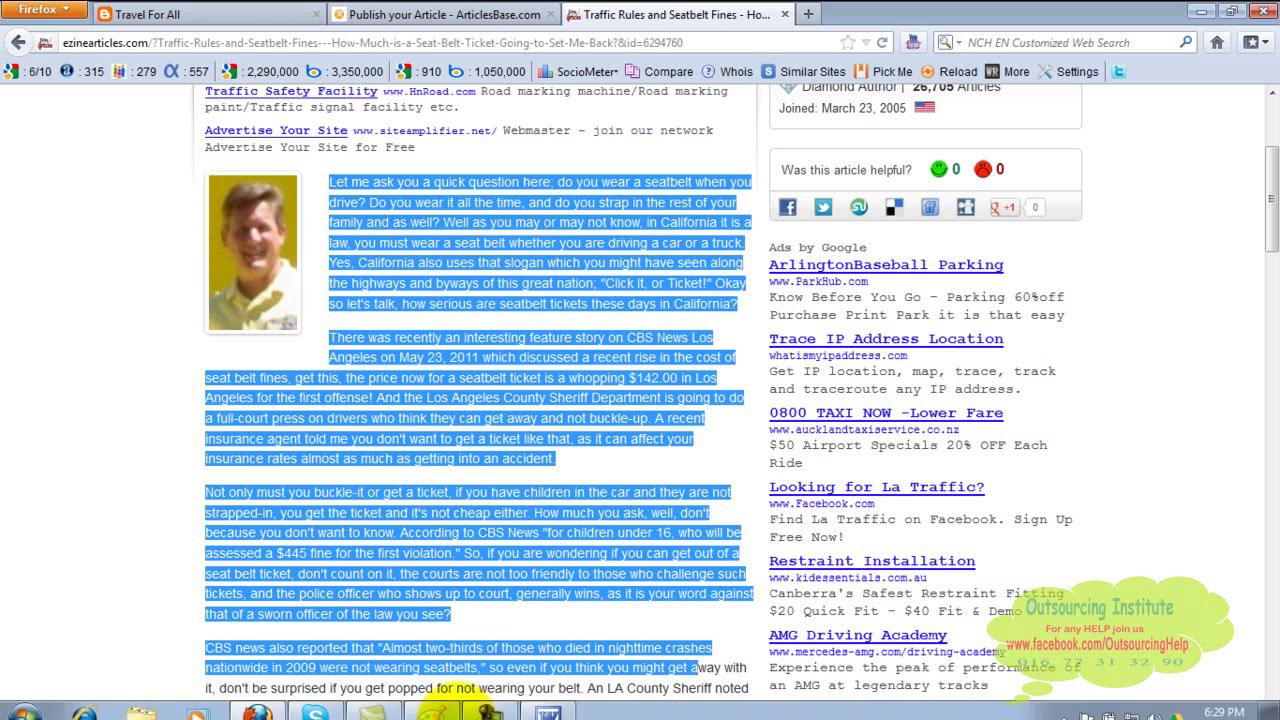
left_click(425, 704)
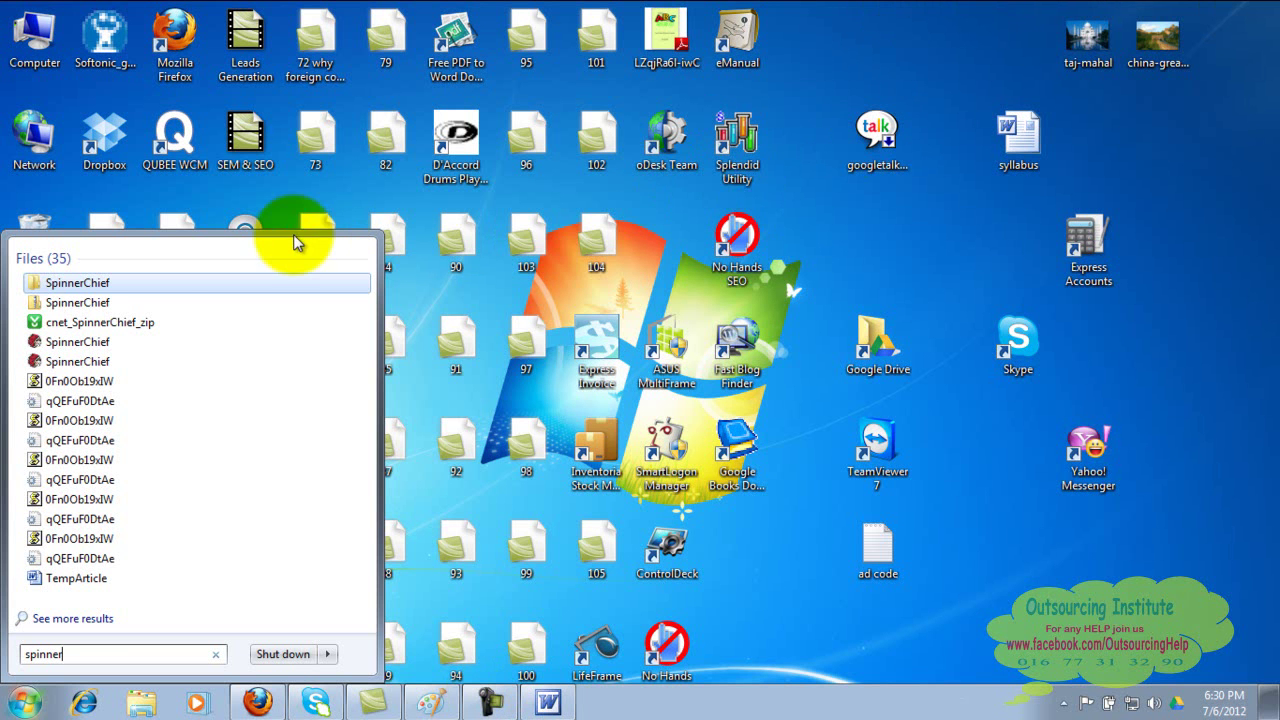
Step: Search the computer for "spinner", open the SpinnerChief folder and launch the SpinnerChief application
left_click(110, 284)
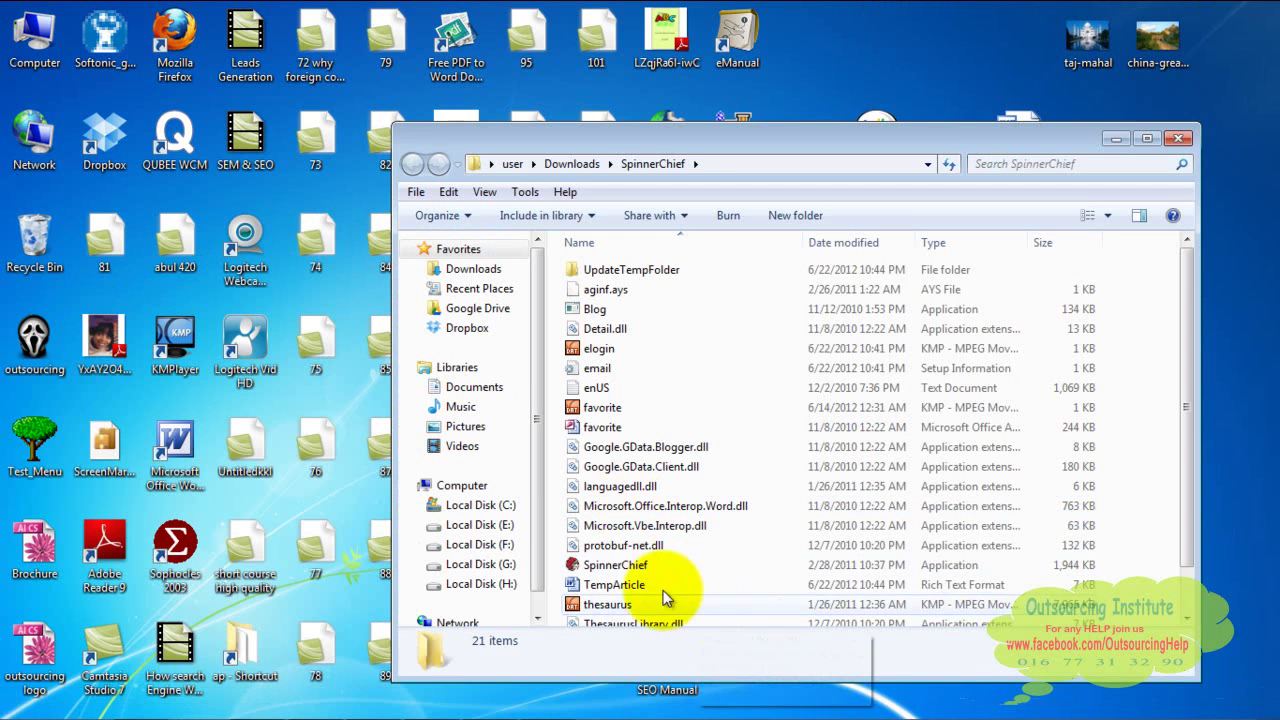
left_click(616, 566)
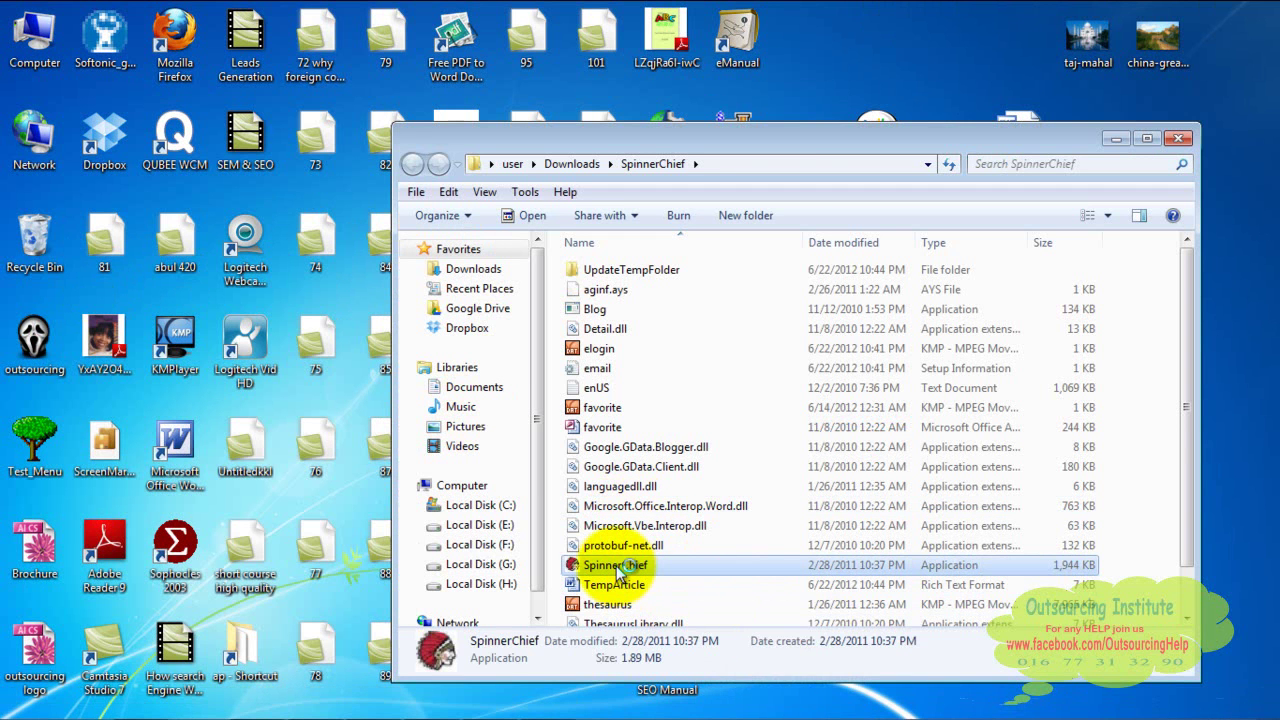
double_click(616, 565)
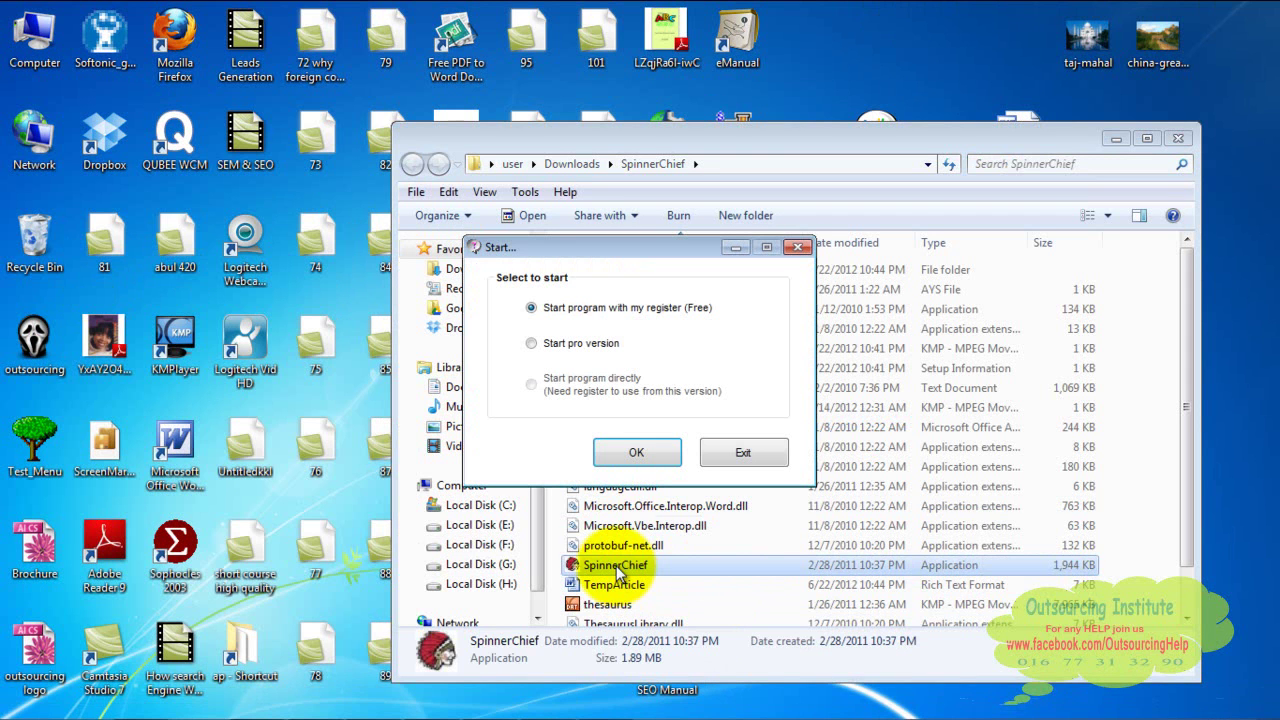
Step: Start SpinnerChief with the free registration, log in through the license server and run the program directly
left_click(616, 458)
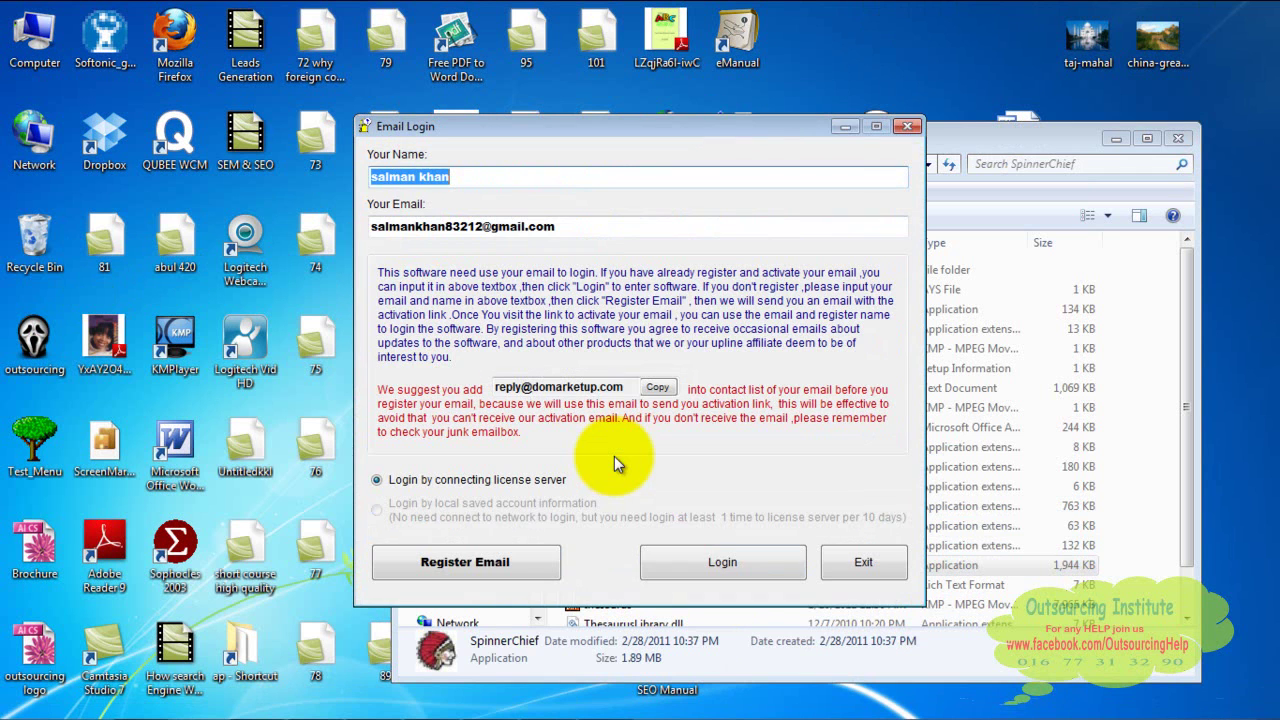
left_click(695, 556)
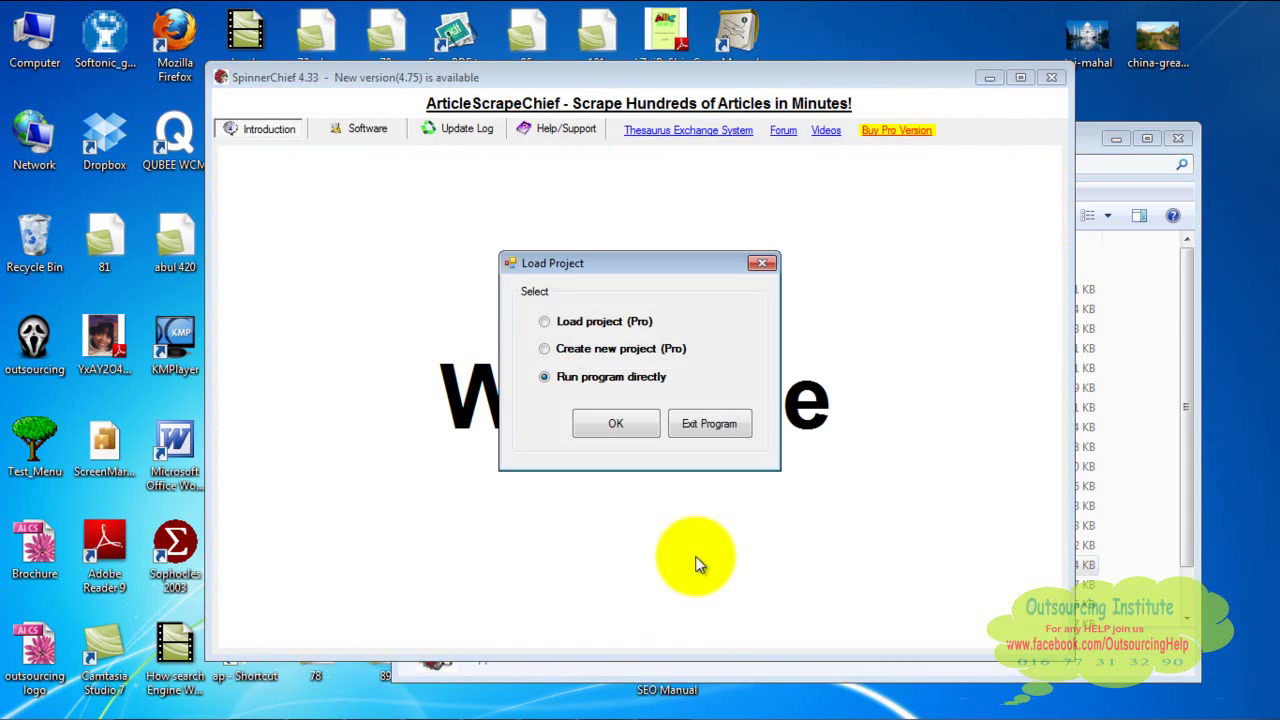
left_click(639, 427)
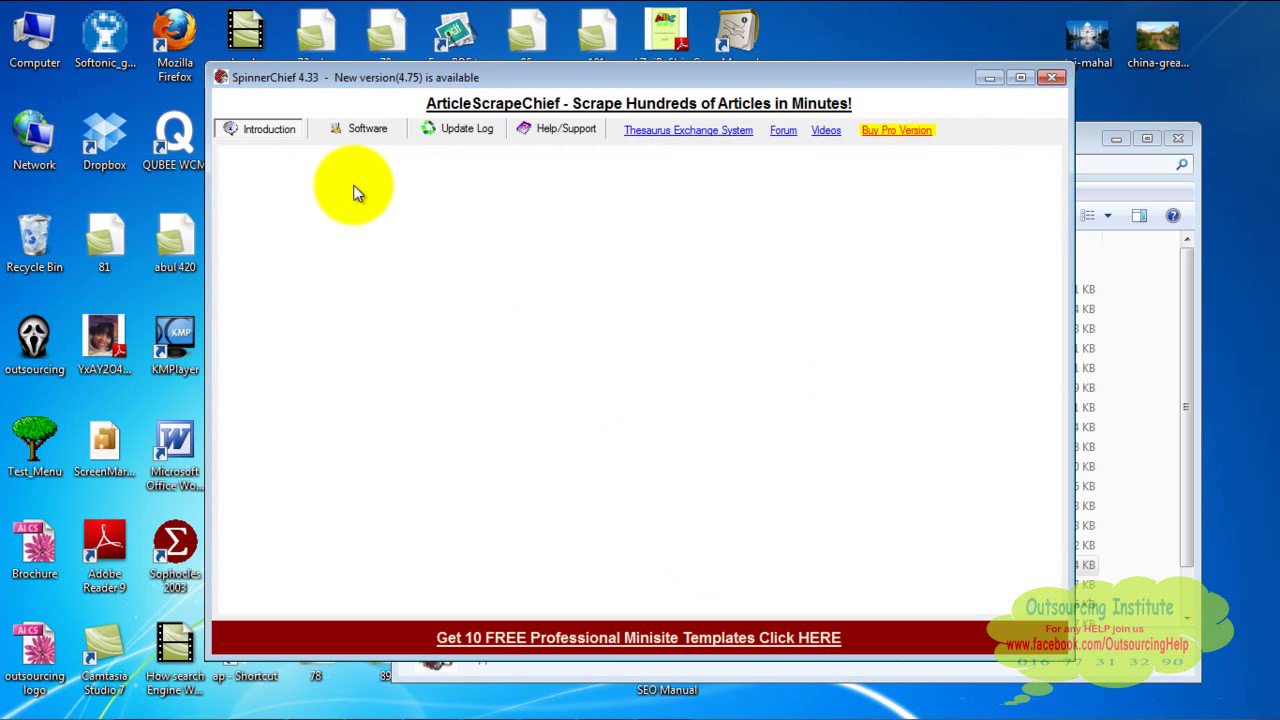
Step: Open SpinnerChief's Software workspace with the default thesaurus file, and allow scripts to continue after the script error
left_click(356, 131)
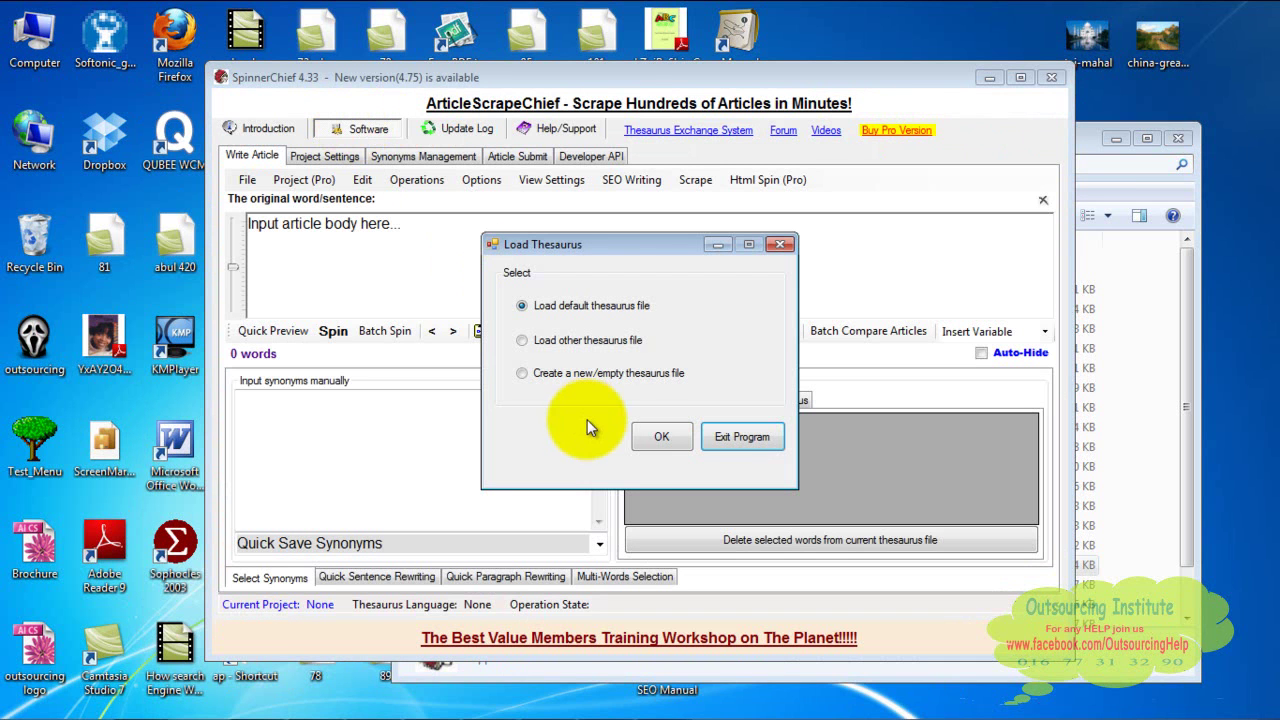
left_click(661, 441)
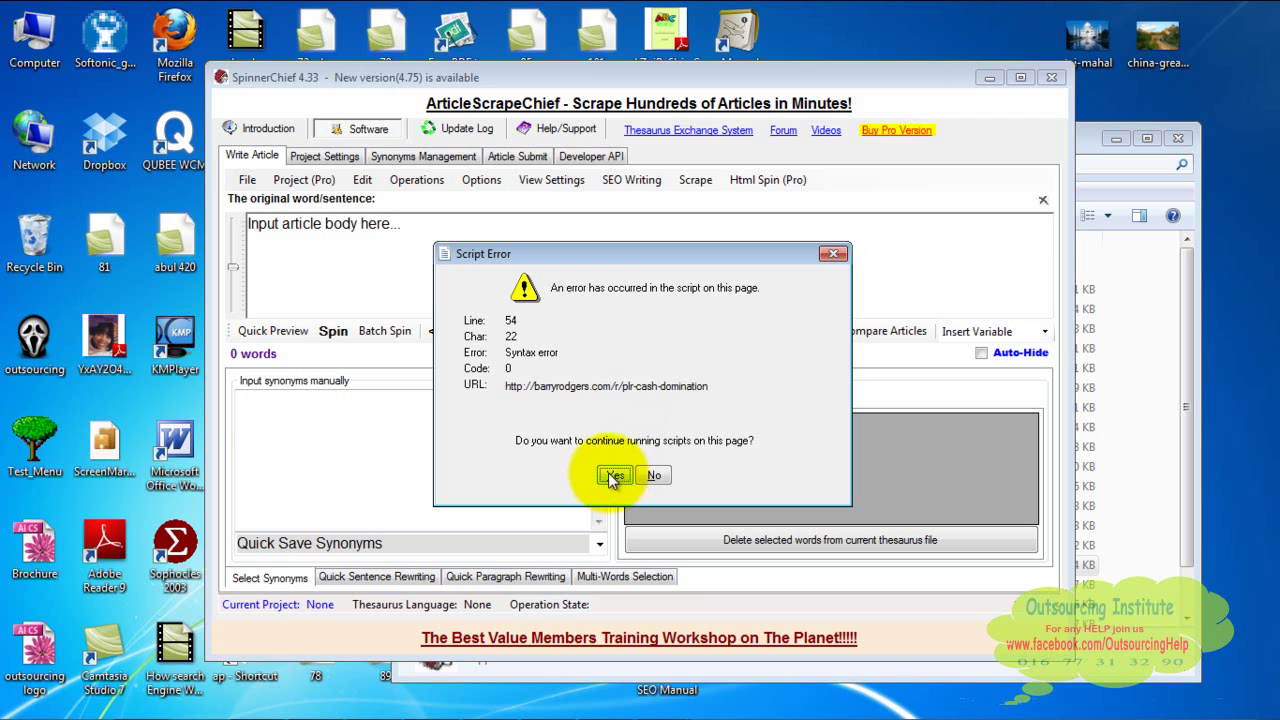
left_click(612, 477)
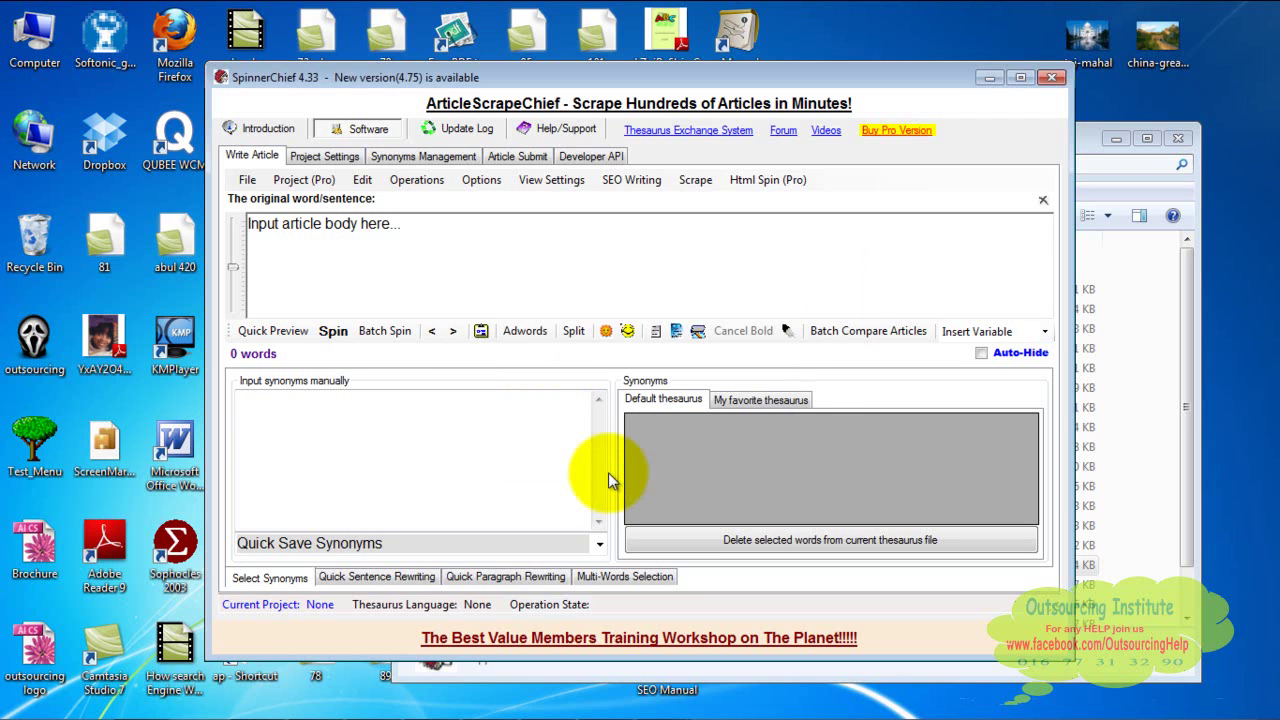
Step: Clear the placeholder text "Input article body here..." from the original article editor
left_click(498, 244)
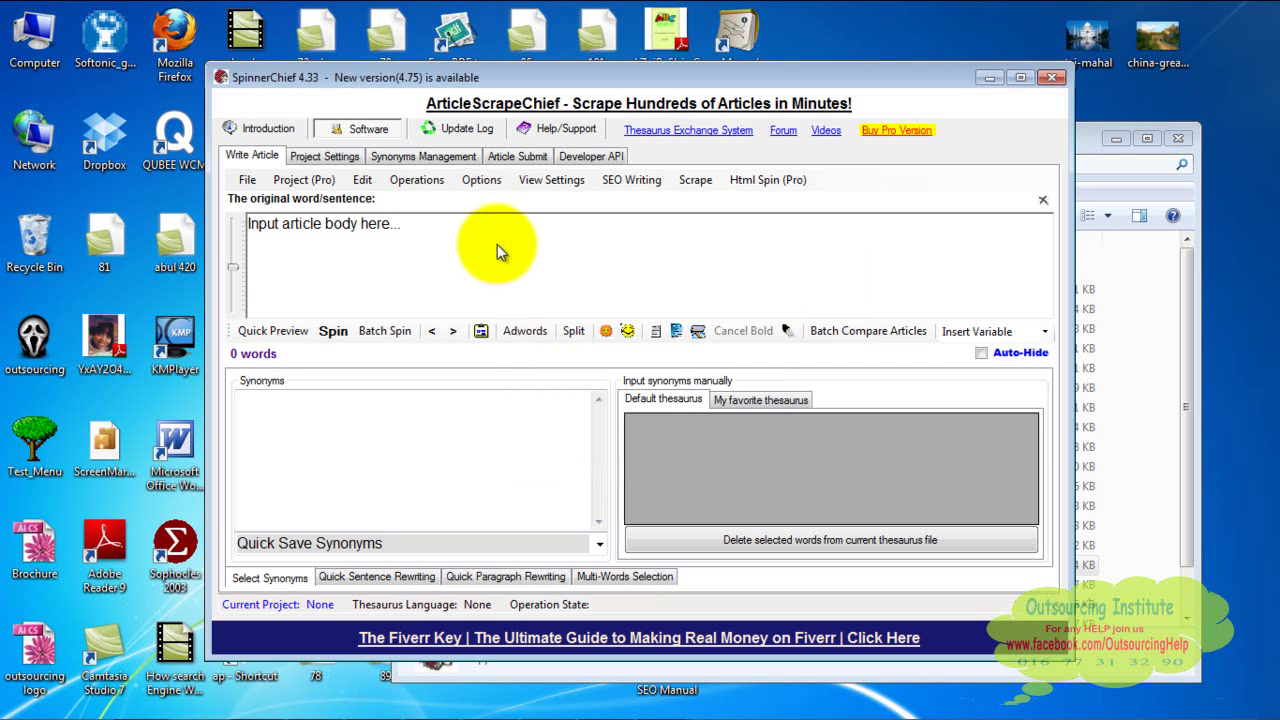
key("BackSpace")
key("BackSpace")
key("BackSpace")
key("BackSpace")
key("BackSpace")
key("BackSpace")
key("BackSpace")
key("BackSpace")
key("BackSpace")
key("BackSpace")
key("BackSpace")
key("BackSpace")
key("BackSpace")
key("BackSpace")
key("BackSpace")
key("BackSpace")
key("BackSpace")
key("BackSpace")
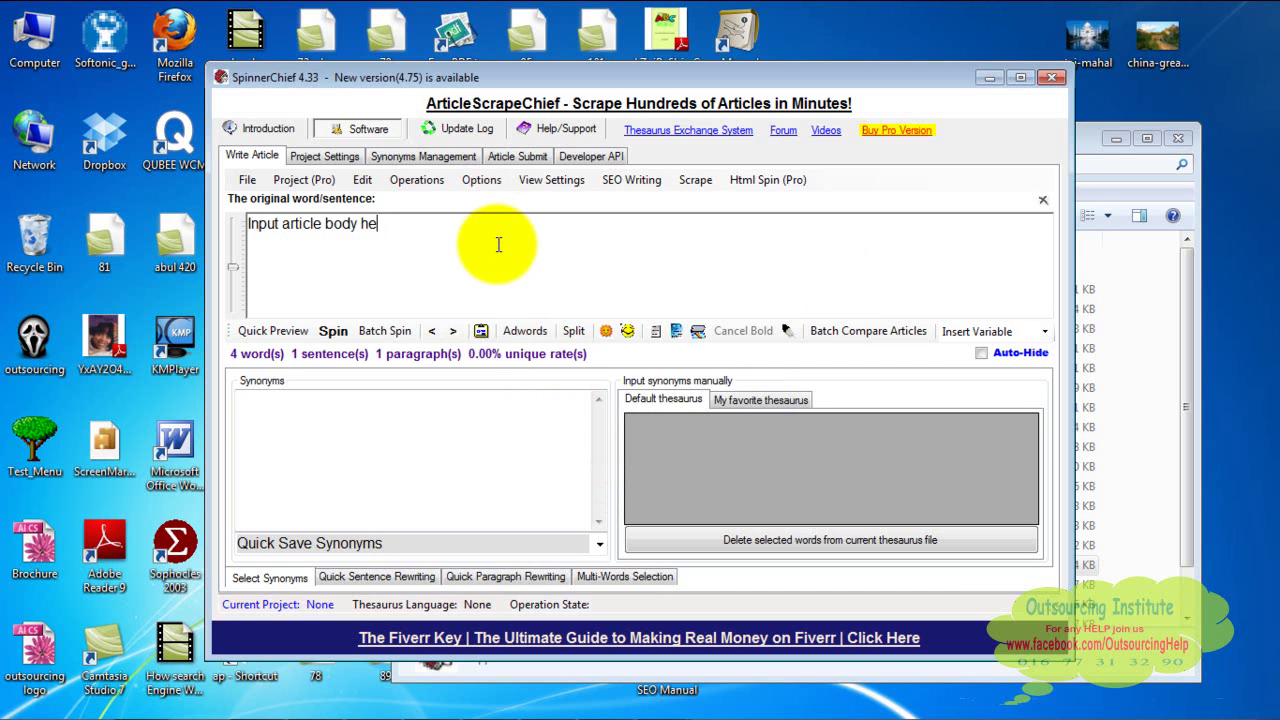
key("BackSpace")
key("BackSpace")
key("BackSpace")
key("BackSpace")
key("BackSpace")
key("BackSpace")
key("BackSpace")
key("BackSpace")
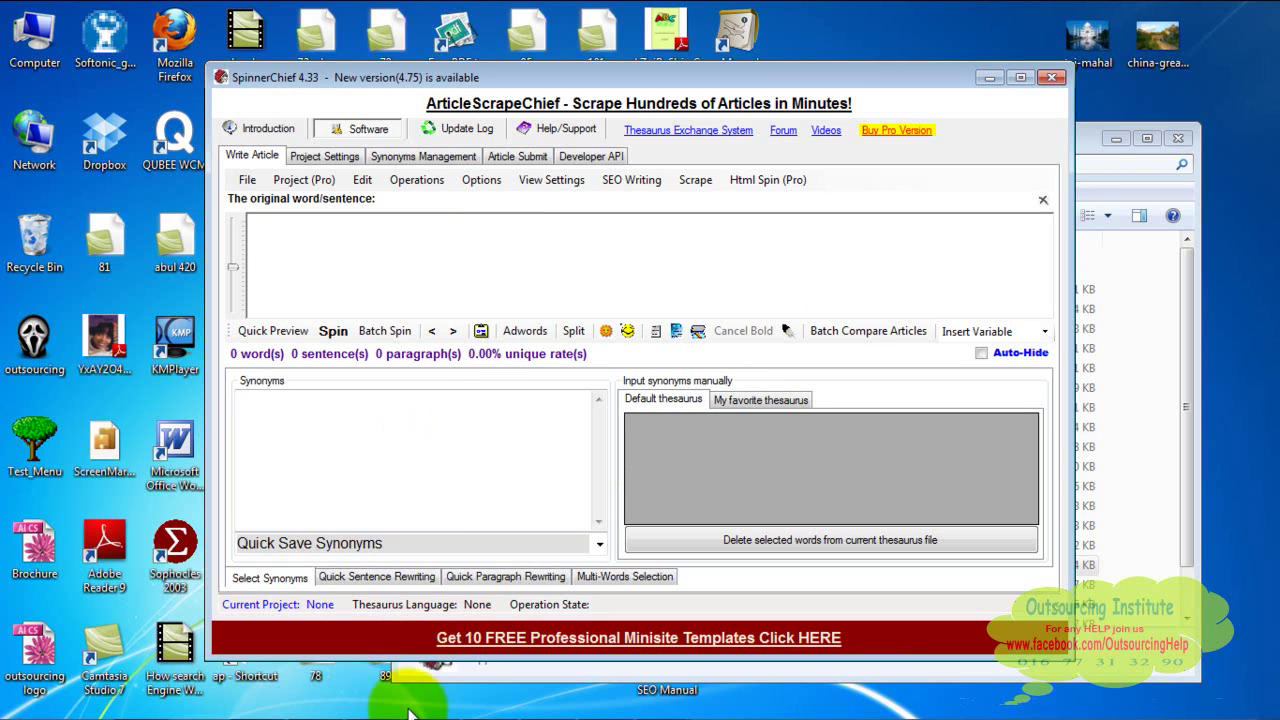
Step: Switch to Firefox and copy the highlighted seatbelt fines article text from the EzineArticles page
mouse_move(323, 700)
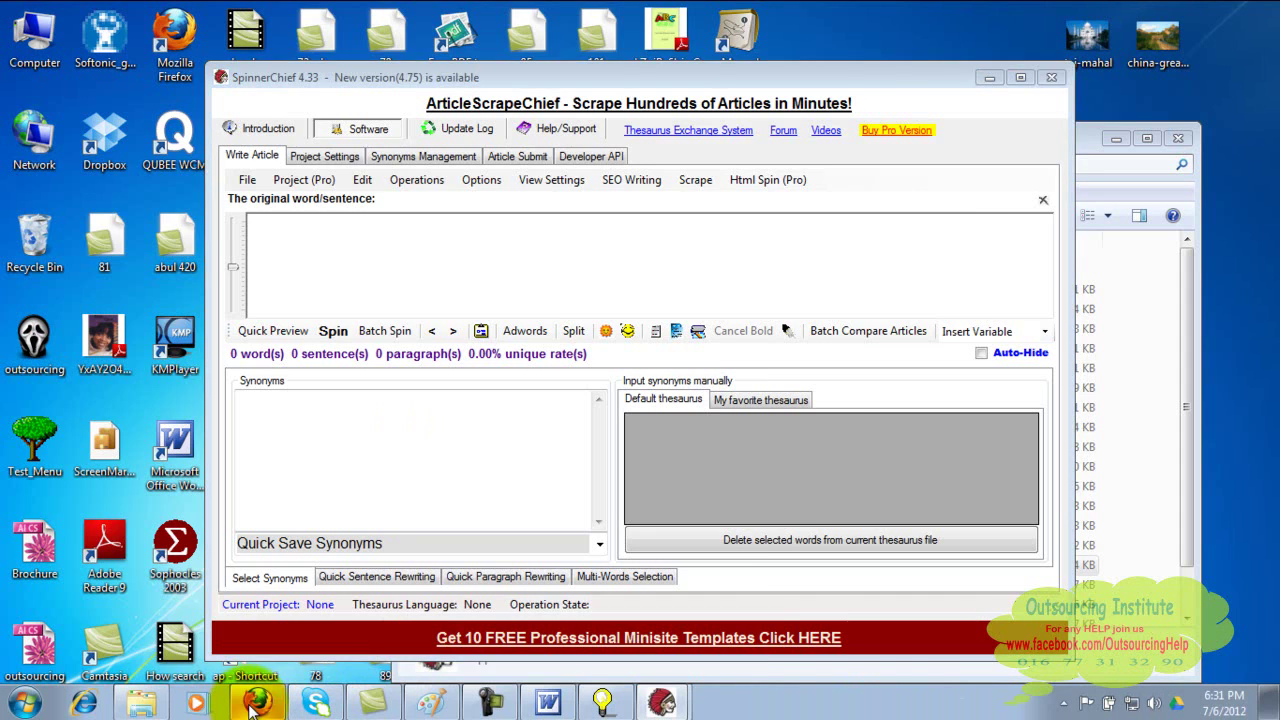
left_click(254, 704)
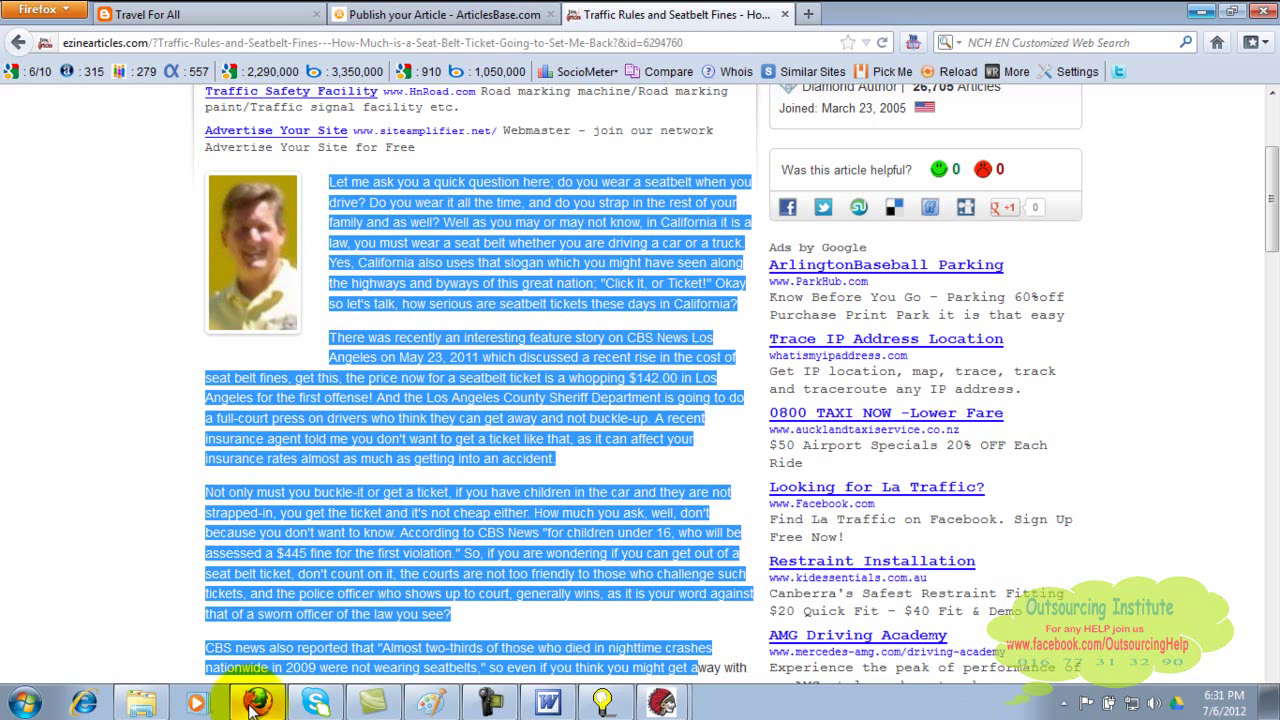
right_click(414, 262)
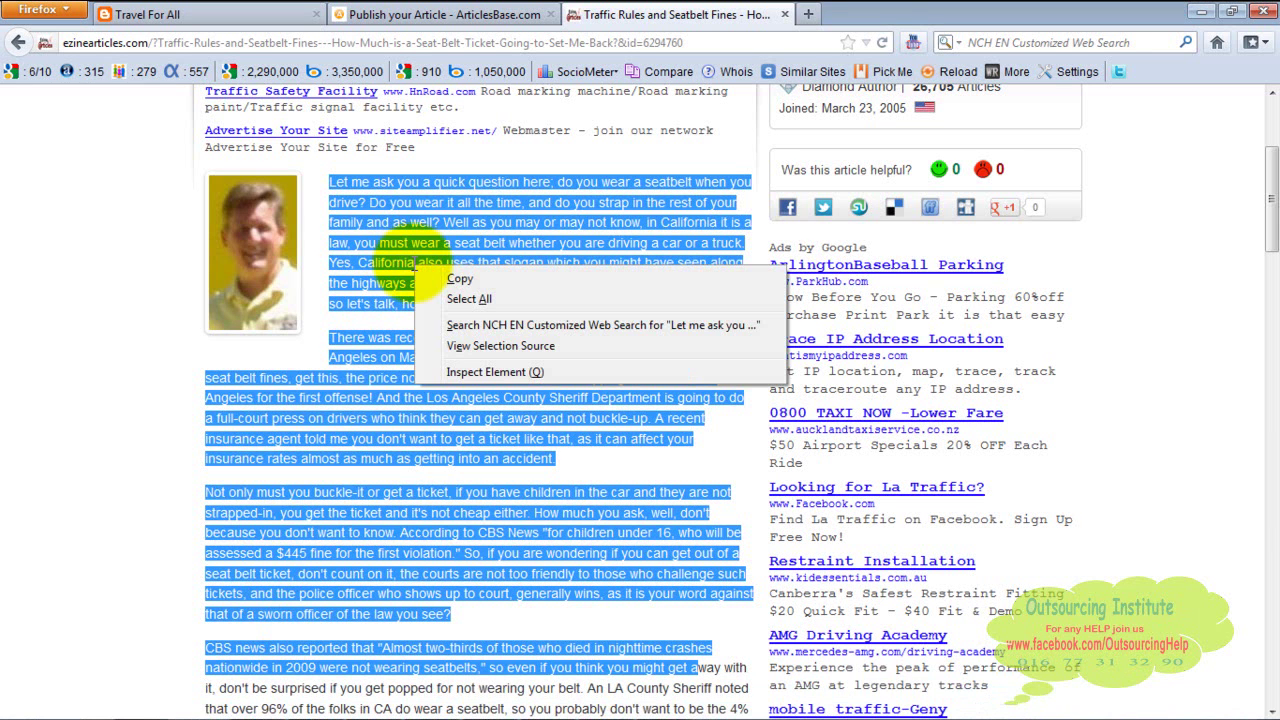
left_click(445, 282)
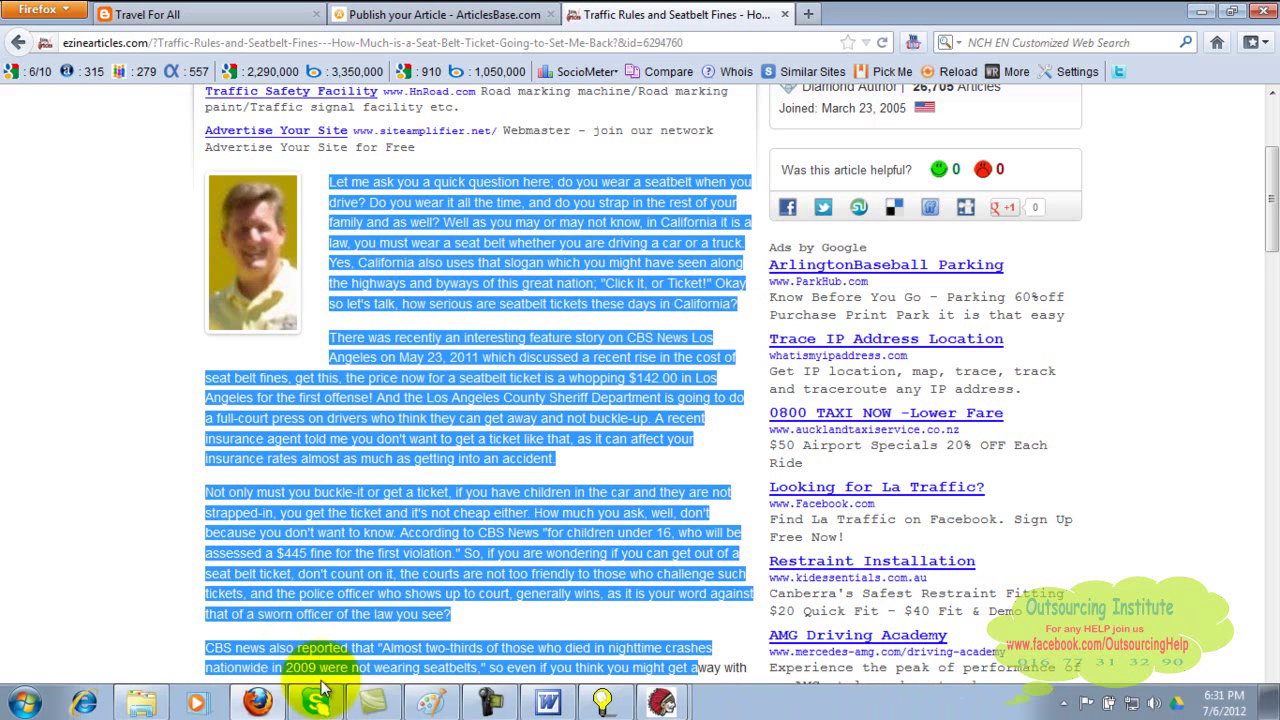
Step: Switch to SpinnerChief and accept downloading the offered program update
left_click(662, 703)
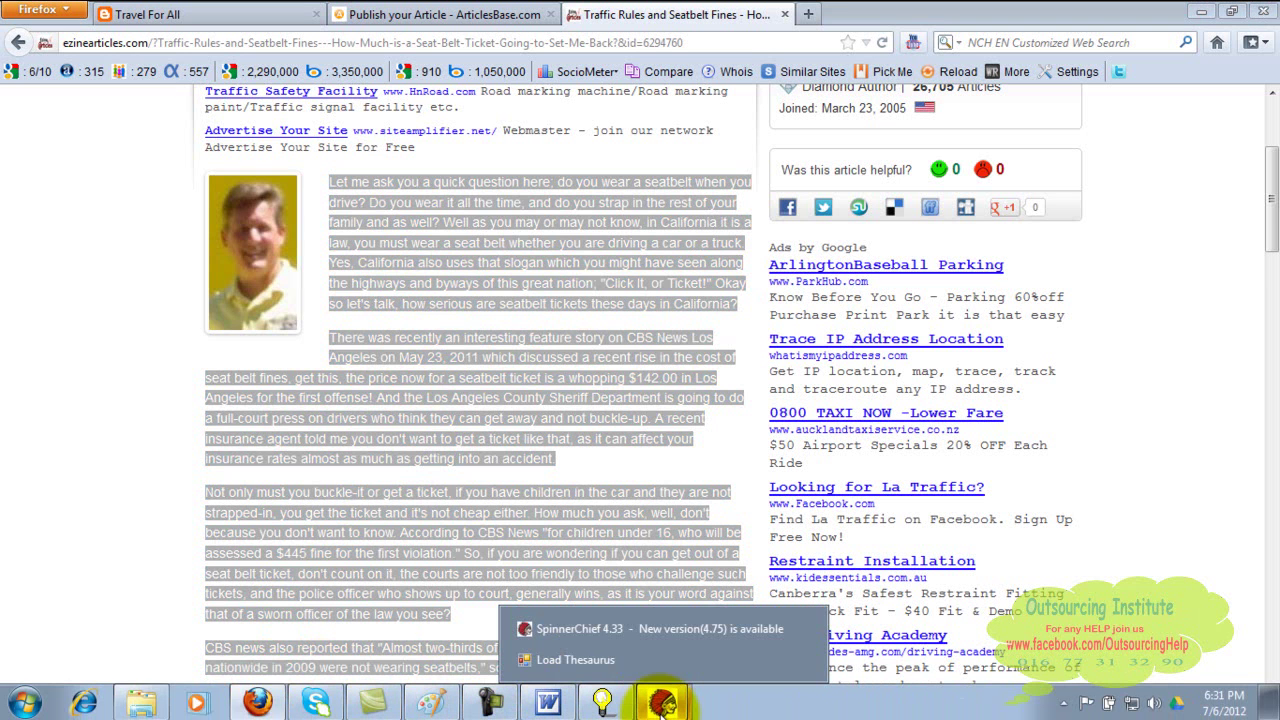
left_click(682, 628)
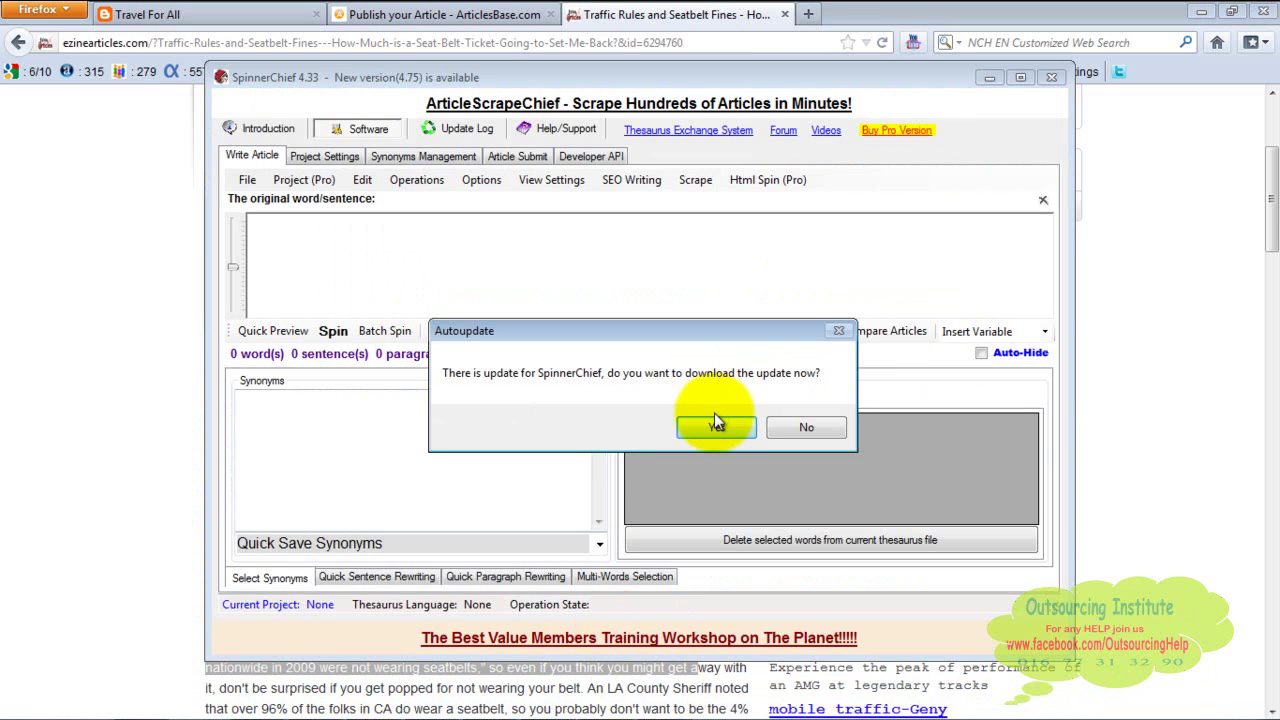
left_click(713, 425)
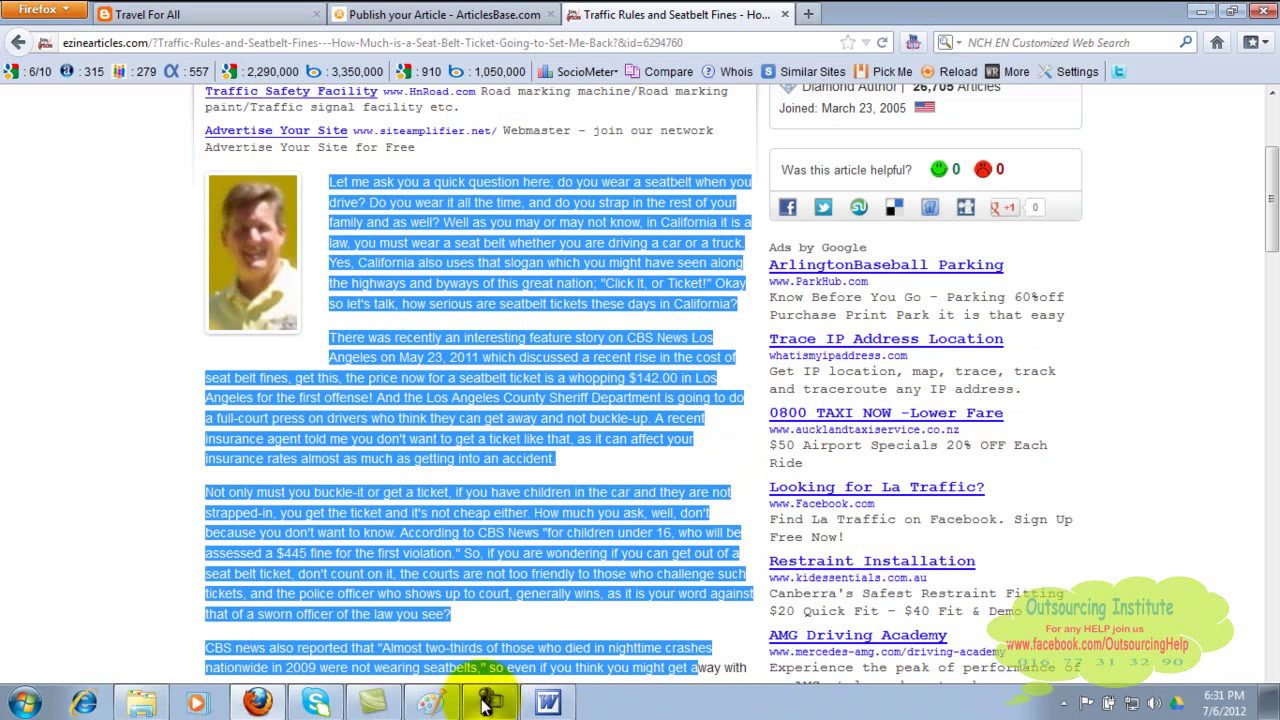
Step: Paste the copied seatbelt article into SpinnerChief's empty original article editor
mouse_move(485, 705)
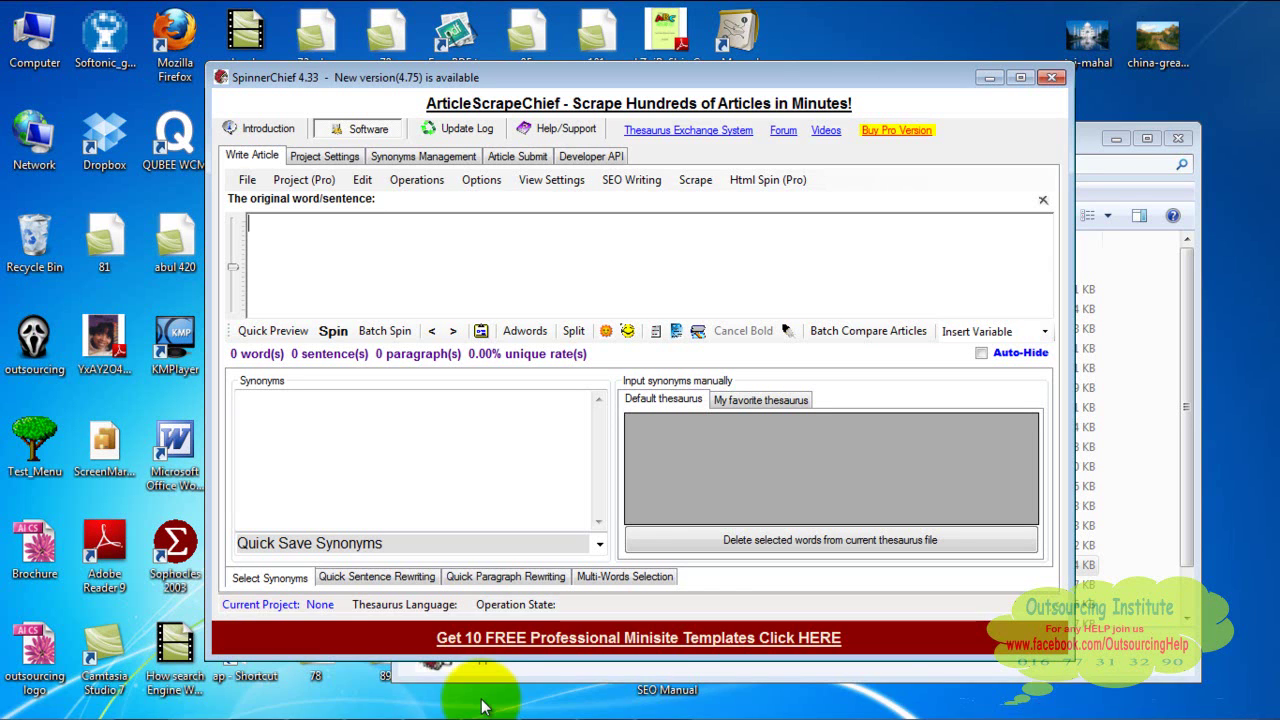
mouse_move(481, 716)
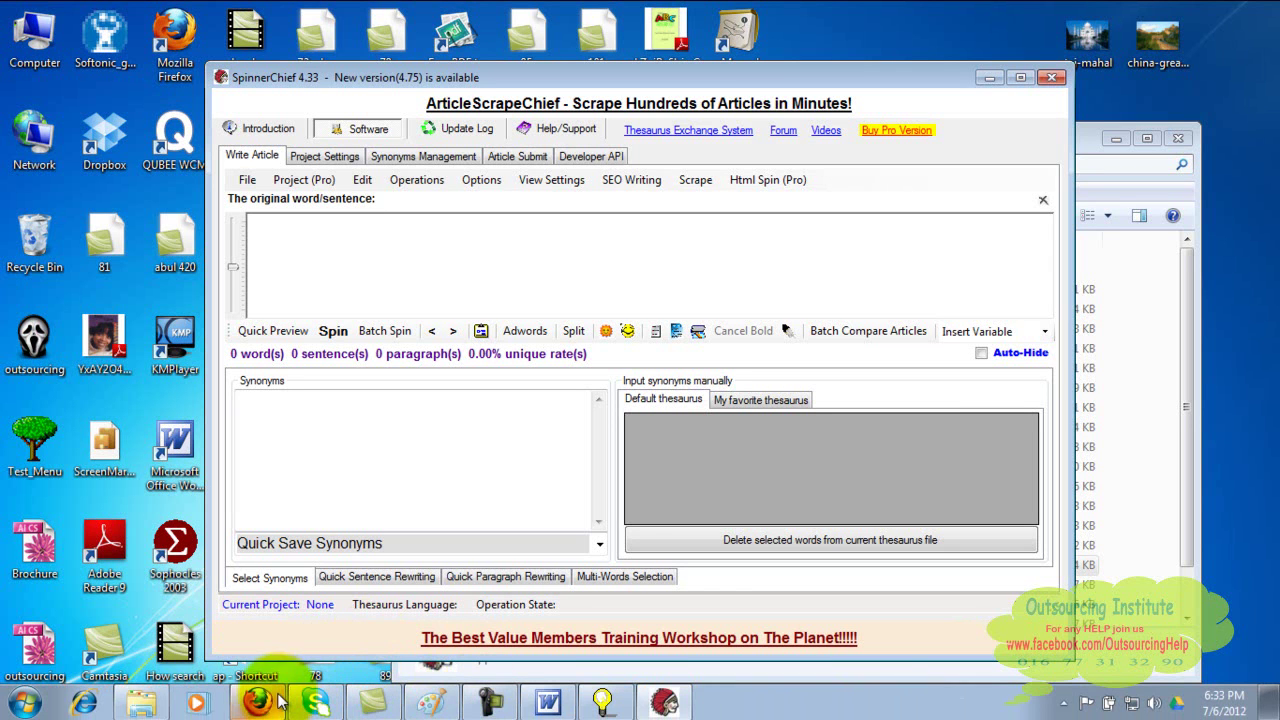
left_click(266, 232)
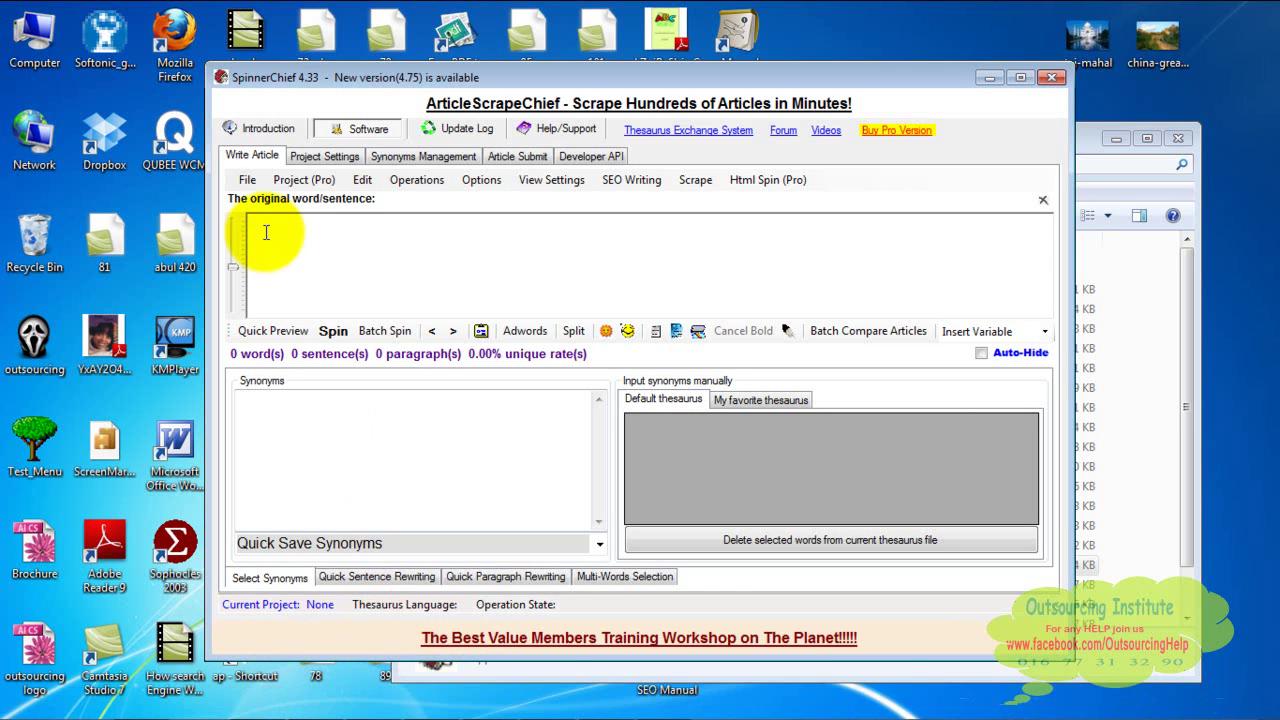
right_click(266, 232)
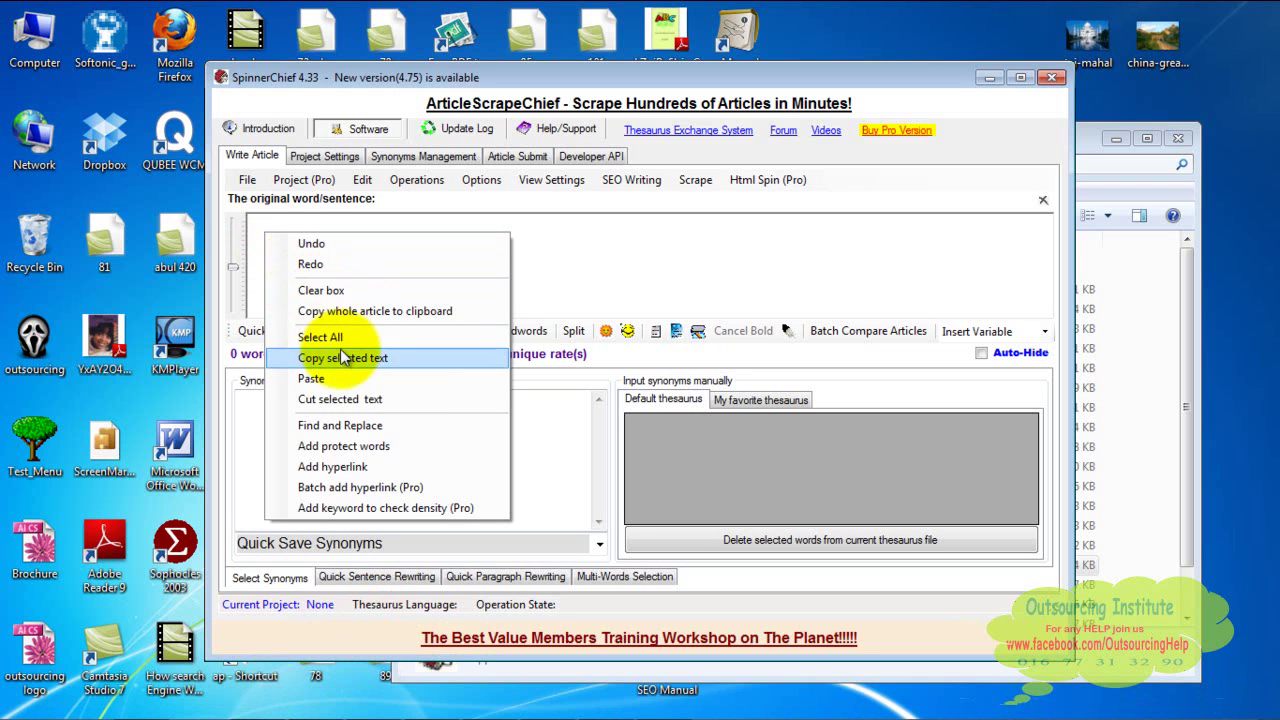
left_click(343, 381)
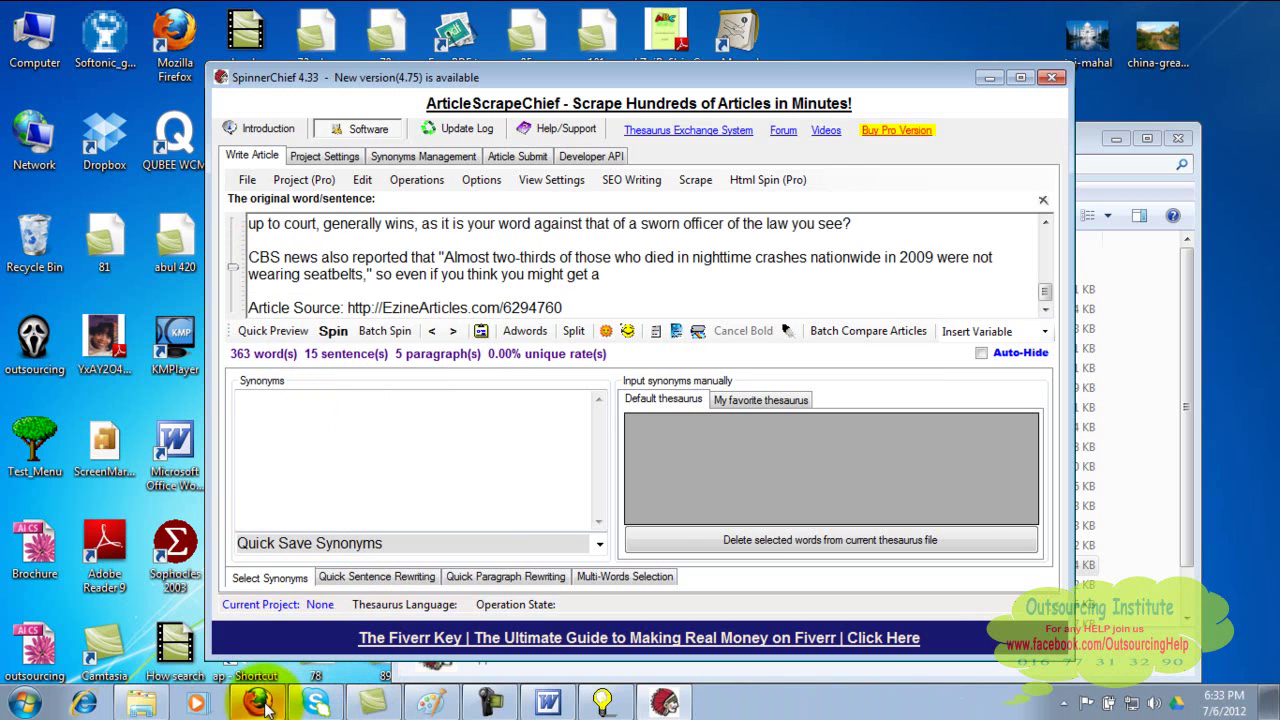
left_click(258, 703)
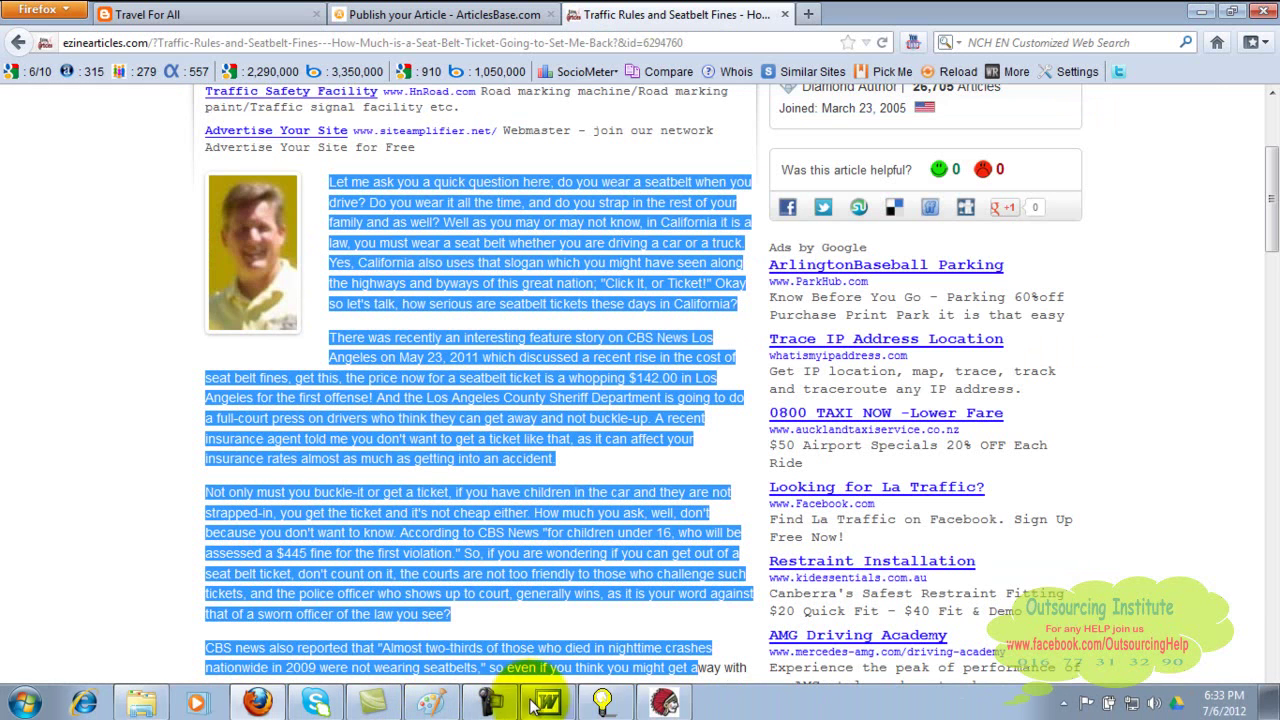
left_click(652, 705)
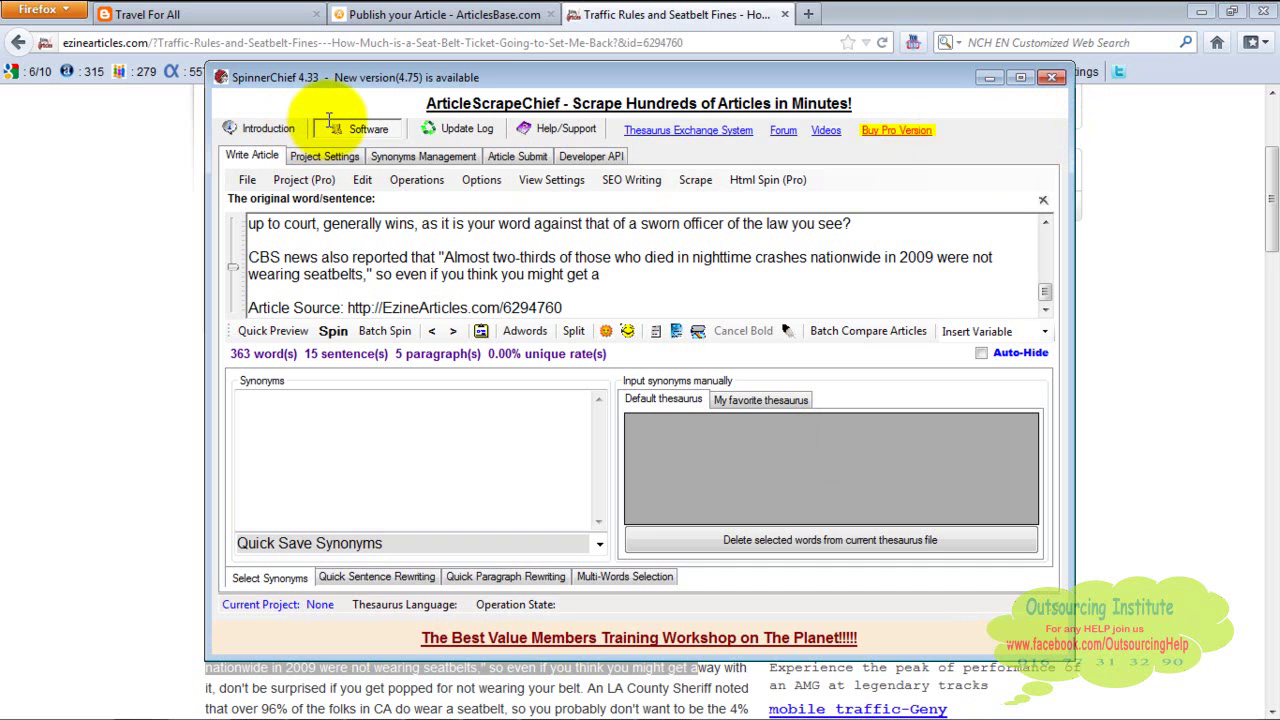
left_click(259, 127)
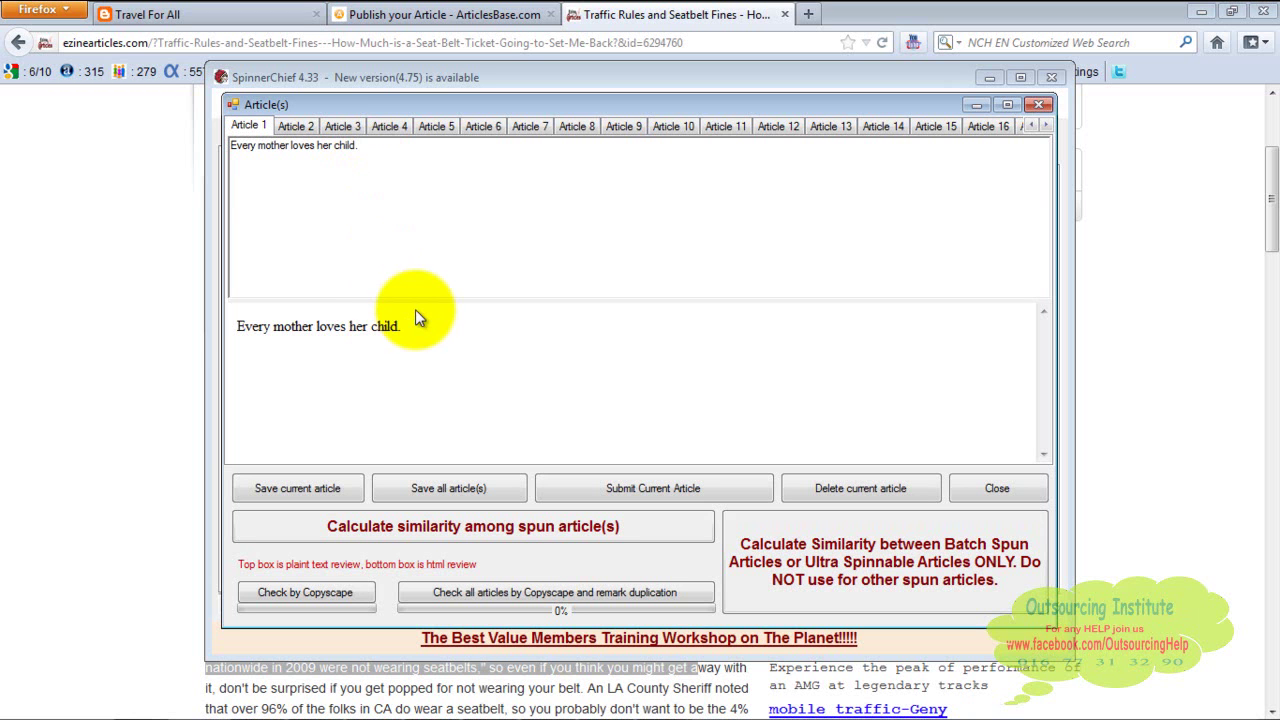
Step: Review the spun sentence variants in articles 2, 3, 4, 5, 7 and 14
left_click(296, 124)
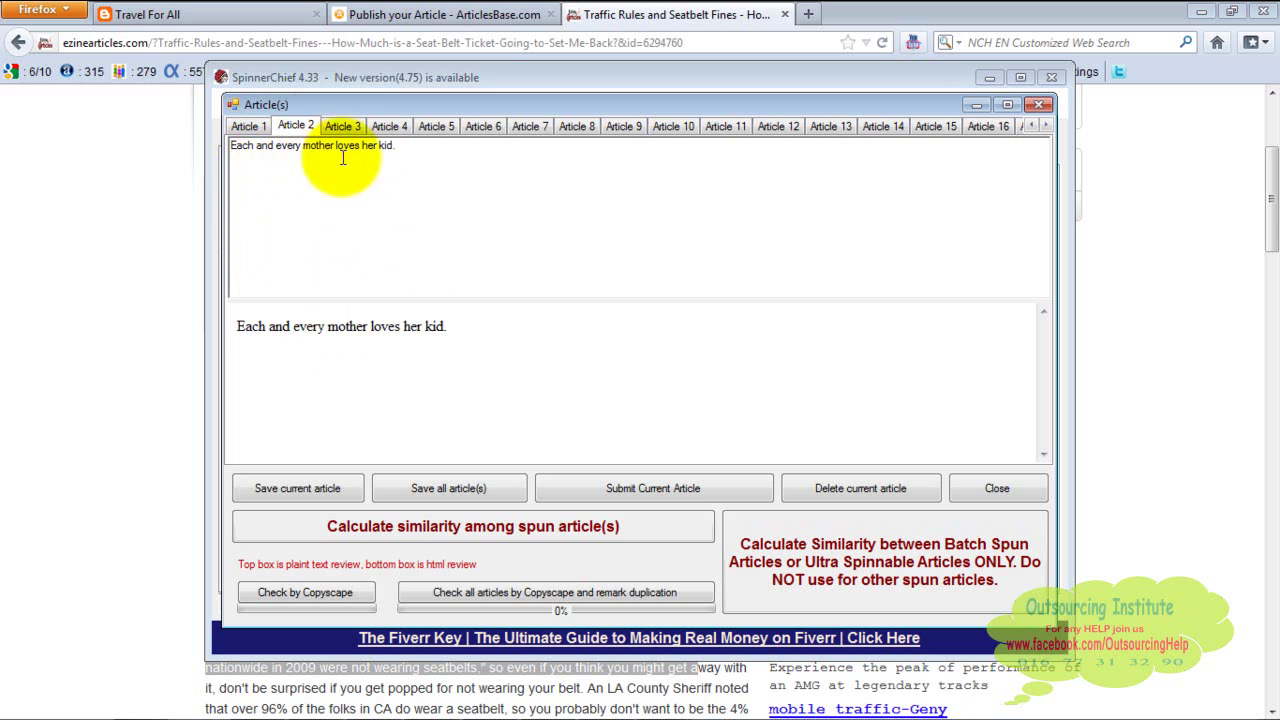
left_click(334, 125)
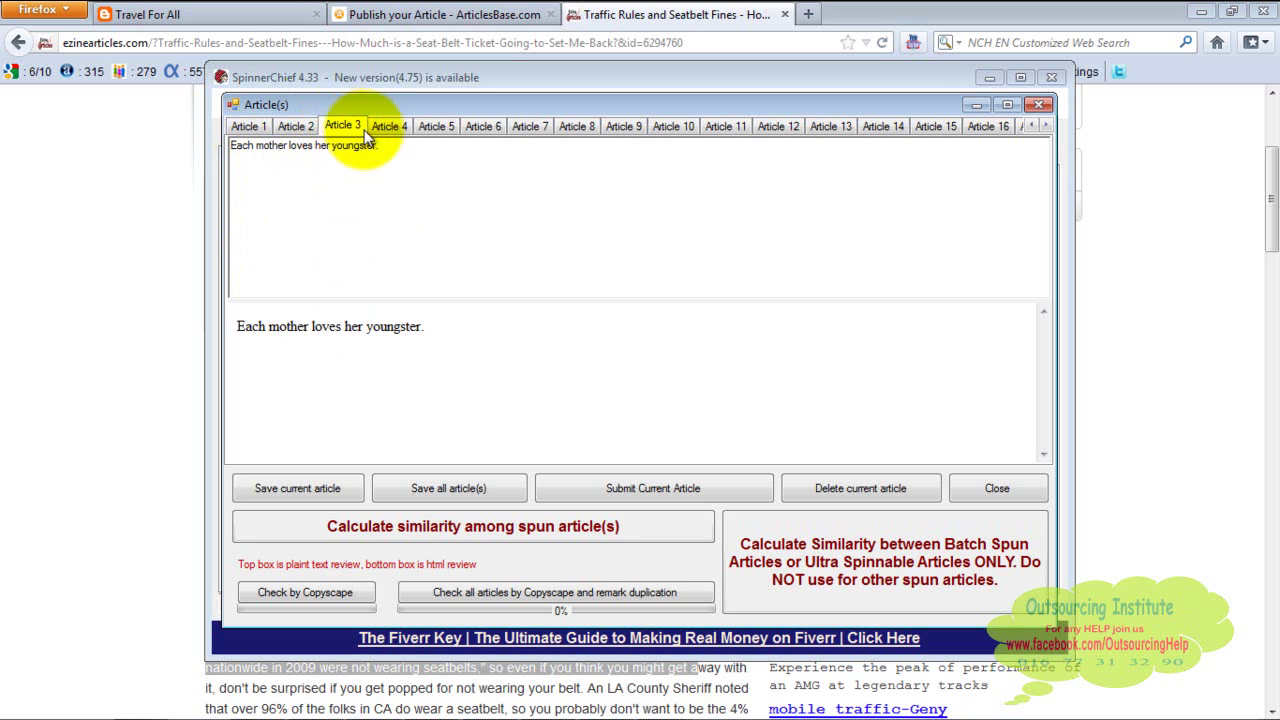
left_click(392, 126)
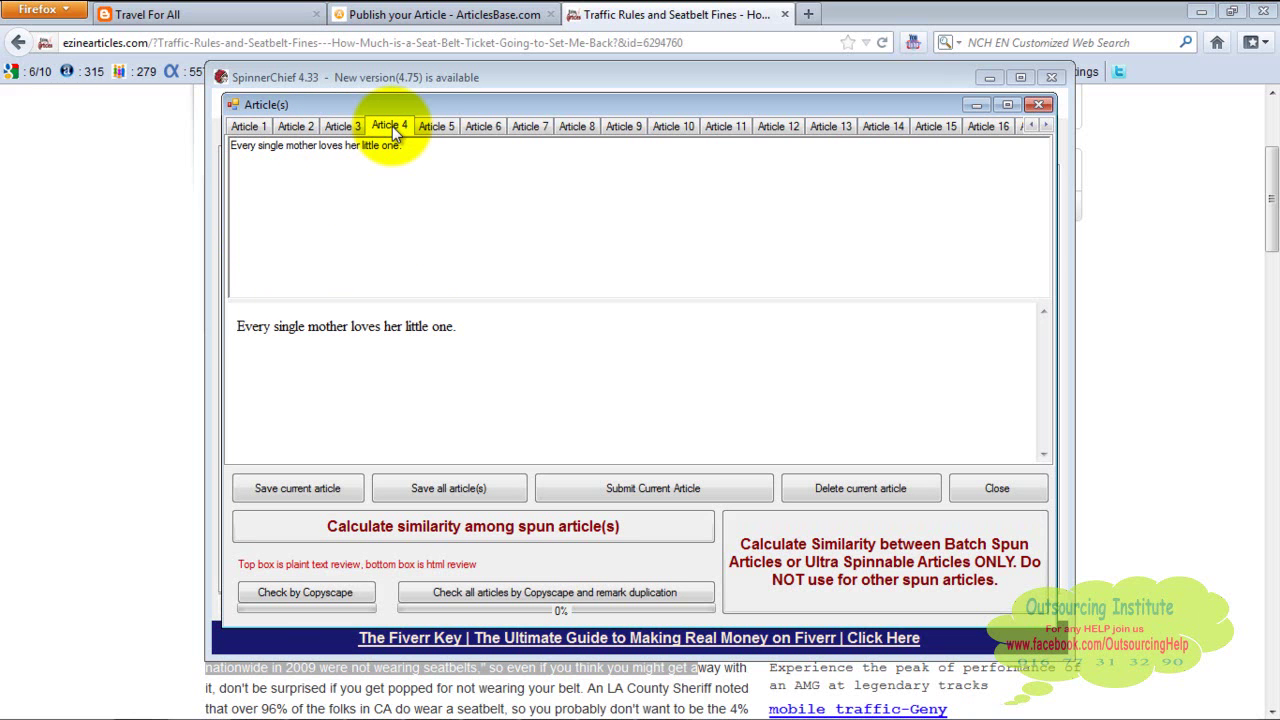
left_click(437, 127)
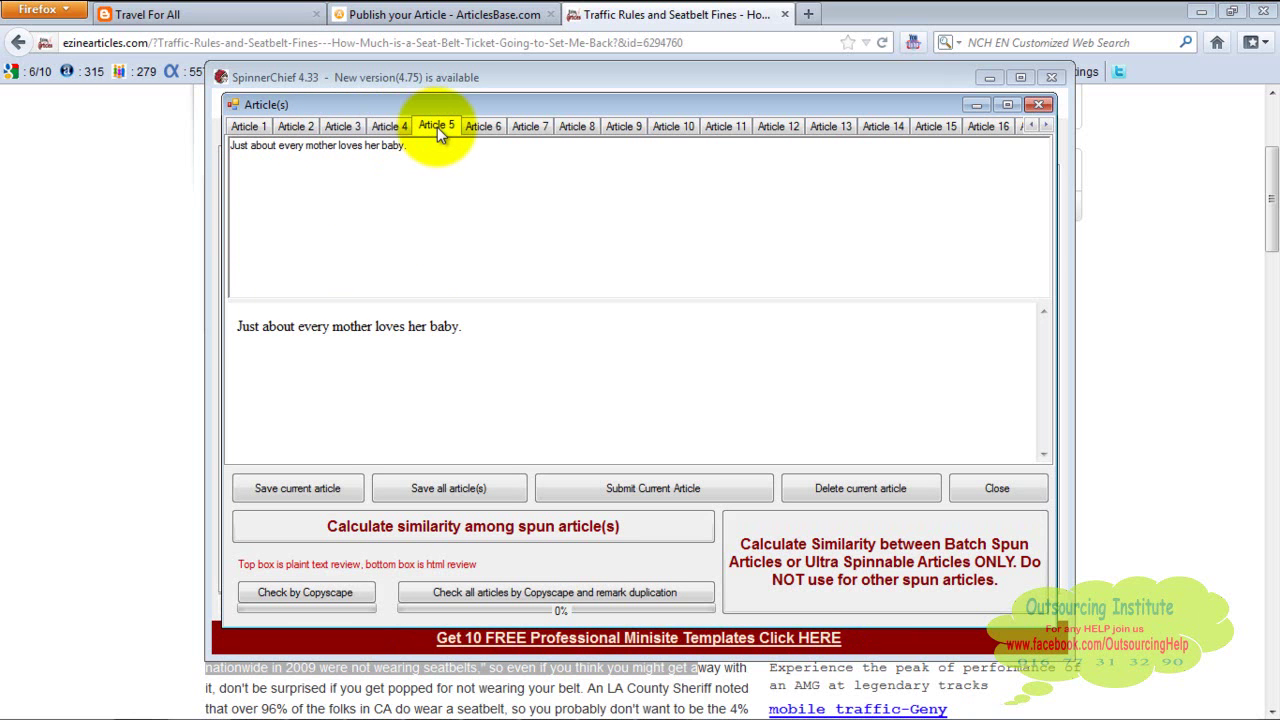
left_click(546, 120)
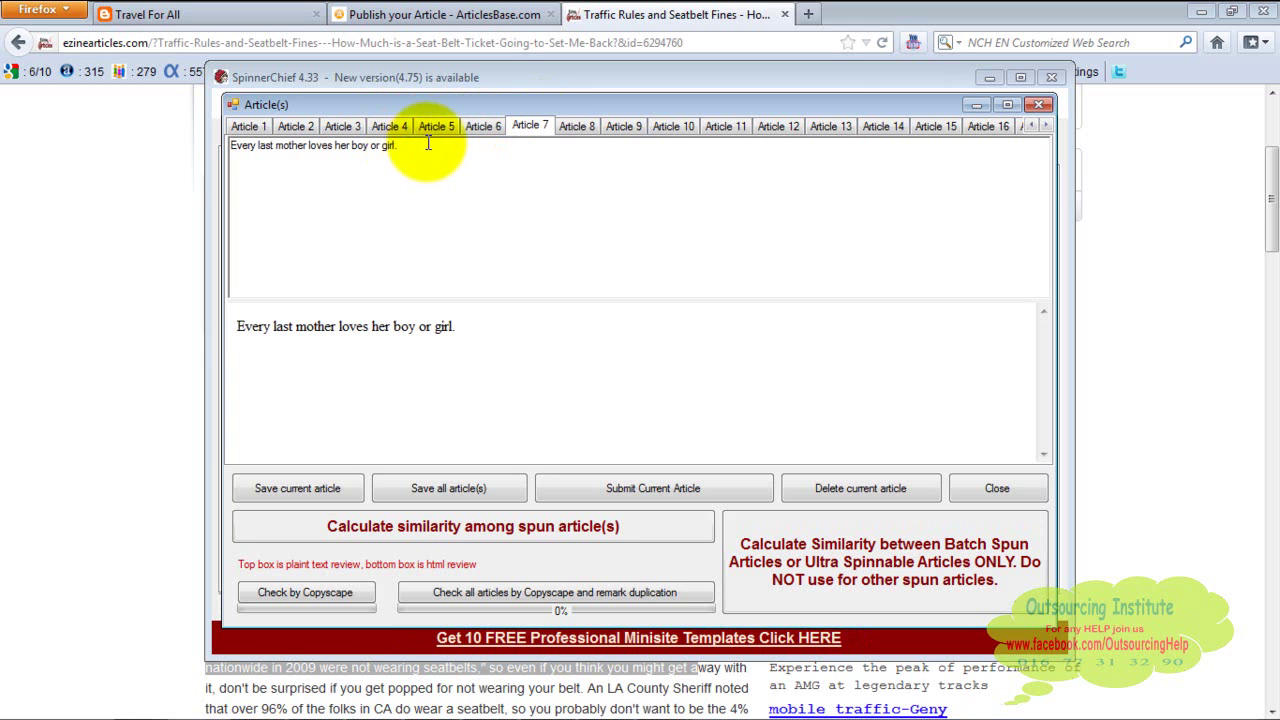
left_click(880, 127)
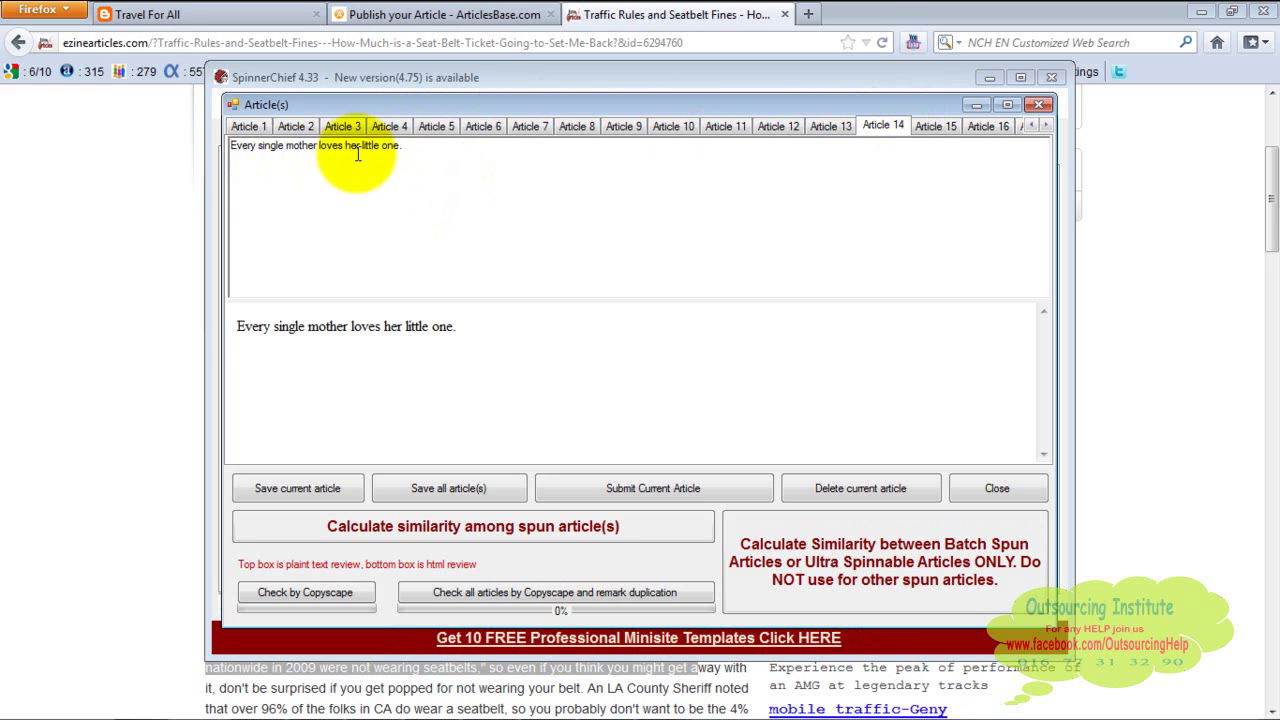
Step: Move ahead through the spun articles and view the sentence variant in article 73
left_click(1045, 127)
left_click(1045, 127)
left_click(1045, 127)
left_click(1045, 127)
left_click(1045, 127)
left_click(1045, 127)
left_click(1045, 127)
left_click(1045, 127)
left_click(1045, 127)
left_click(1045, 127)
left_click(1045, 127)
left_click(1045, 127)
left_click(1045, 127)
left_click(1045, 127)
left_click(1045, 127)
left_click(1045, 127)
left_click(1045, 127)
left_click(1045, 127)
left_click(1045, 127)
left_click(1045, 127)
left_click(1045, 127)
left_click(1045, 127)
left_click(1045, 127)
left_click(1045, 127)
left_click(1045, 127)
left_click(1045, 127)
left_click(1045, 127)
left_click(1045, 127)
left_click(1045, 127)
left_click(1045, 127)
left_click(1045, 127)
left_click(1045, 127)
left_click(1045, 127)
left_click(1045, 127)
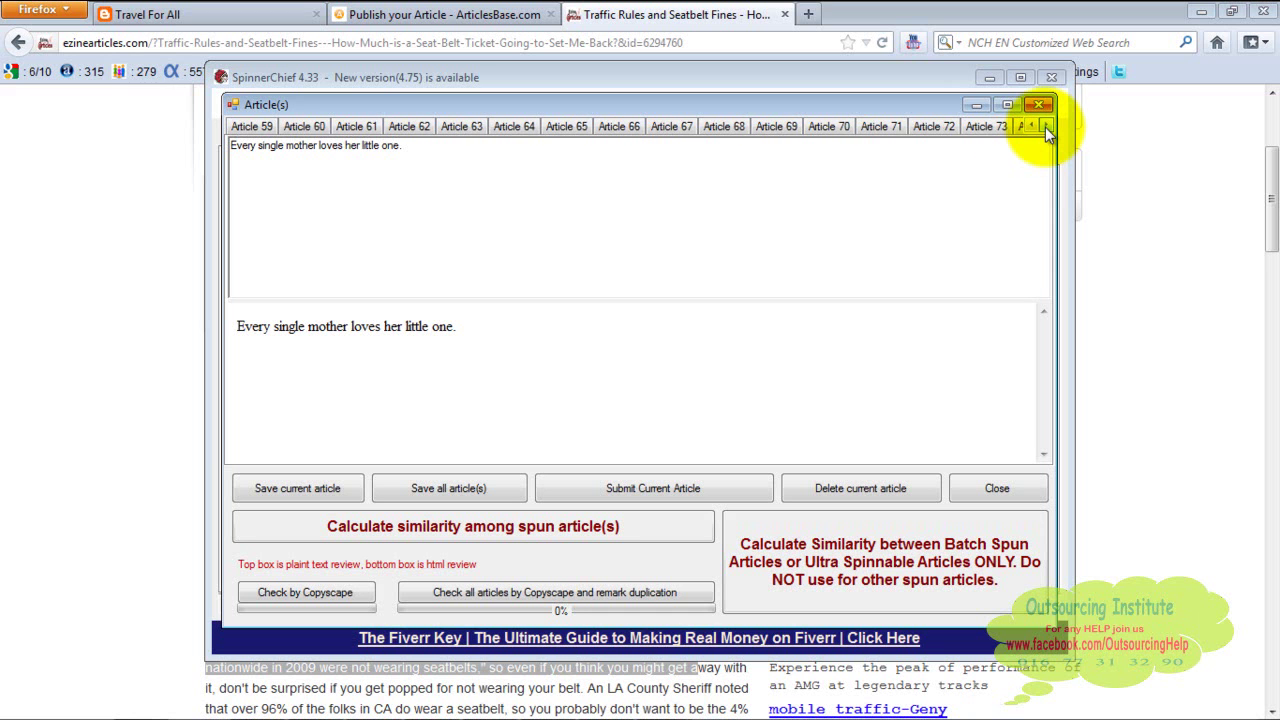
left_click(993, 128)
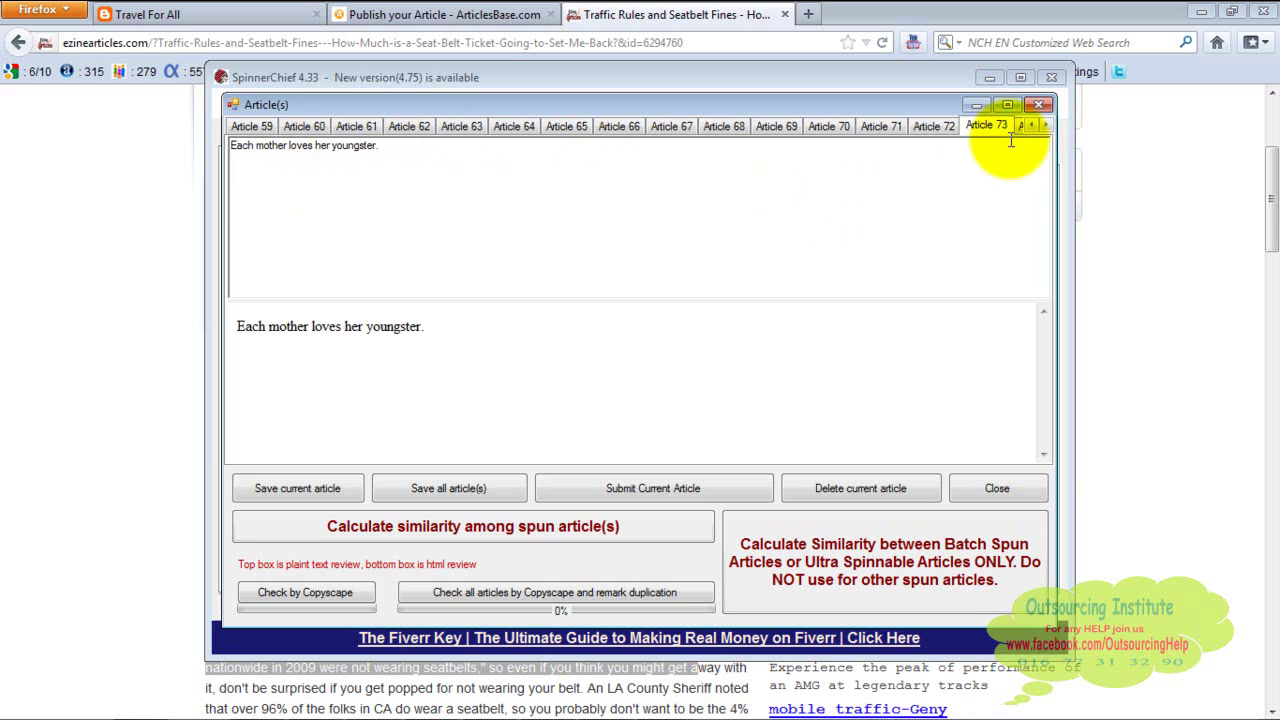
Step: Go to the end of the spun articles and view the sentence variant in article 100
left_click(1046, 127)
left_click(1045, 127)
left_click(1045, 127)
left_click(1045, 127)
left_click(1045, 127)
left_click(1046, 126)
left_click(1046, 126)
left_click(1046, 126)
left_click(1046, 126)
left_click(1045, 126)
left_click(1045, 126)
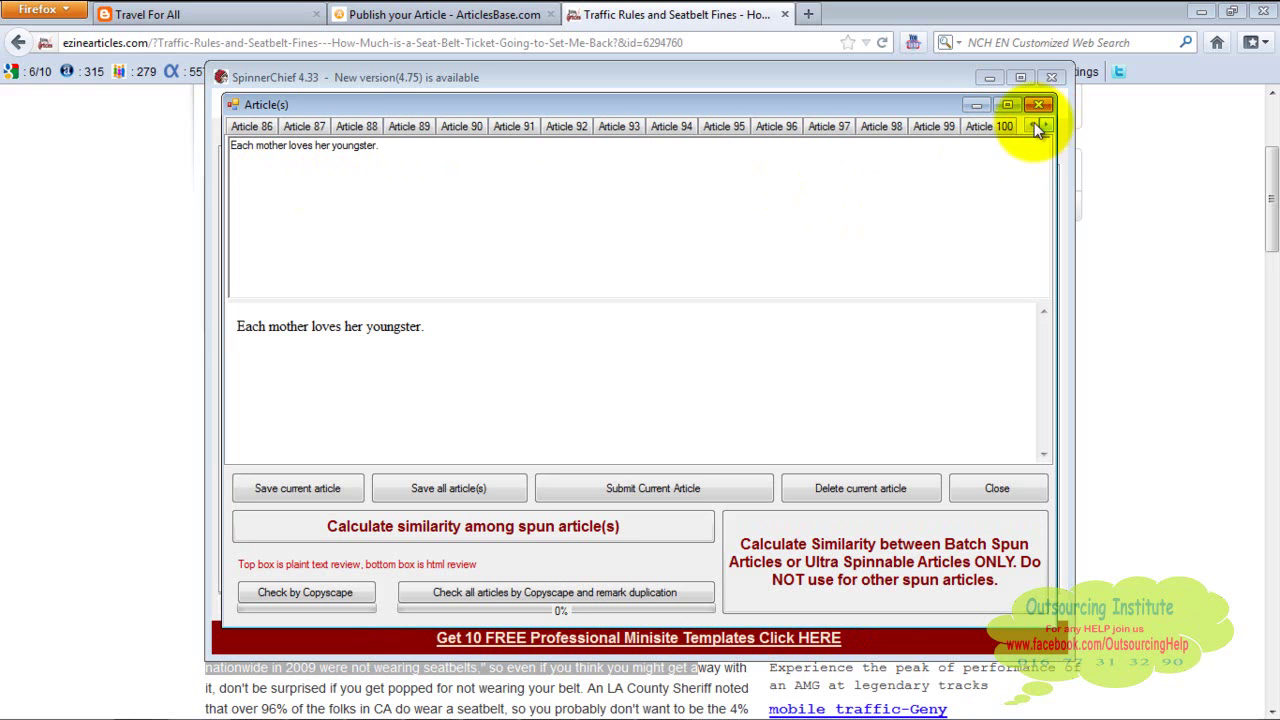
left_click(1004, 124)
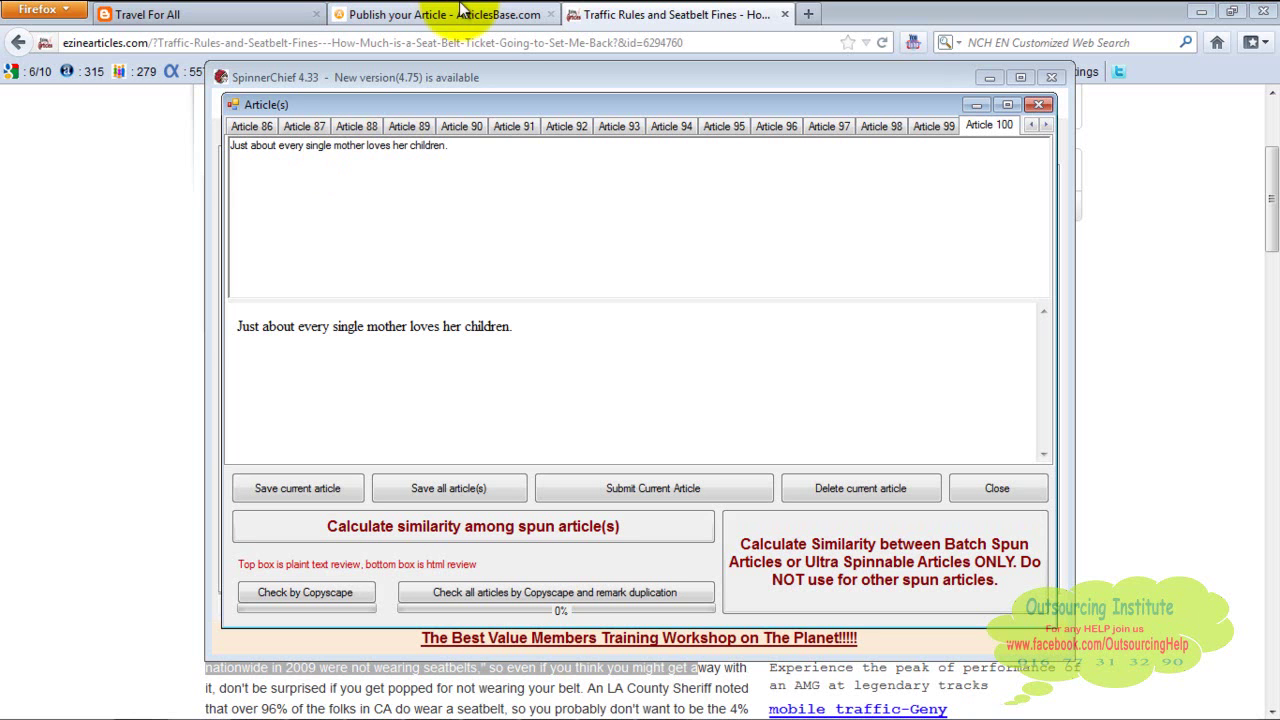
Step: Switch to the untitled Paint canvas with the handwritten notes on article collection and rewriting
left_click(255, 704)
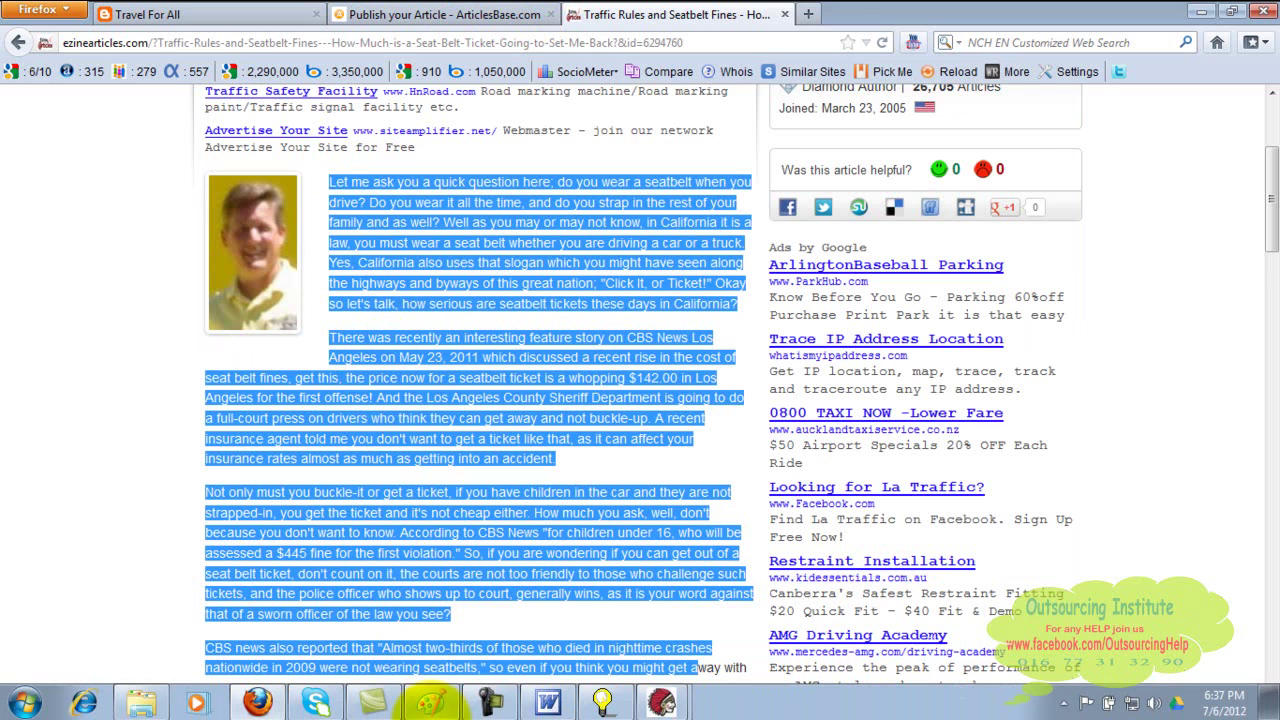
mouse_move(436, 712)
mouse_move(487, 708)
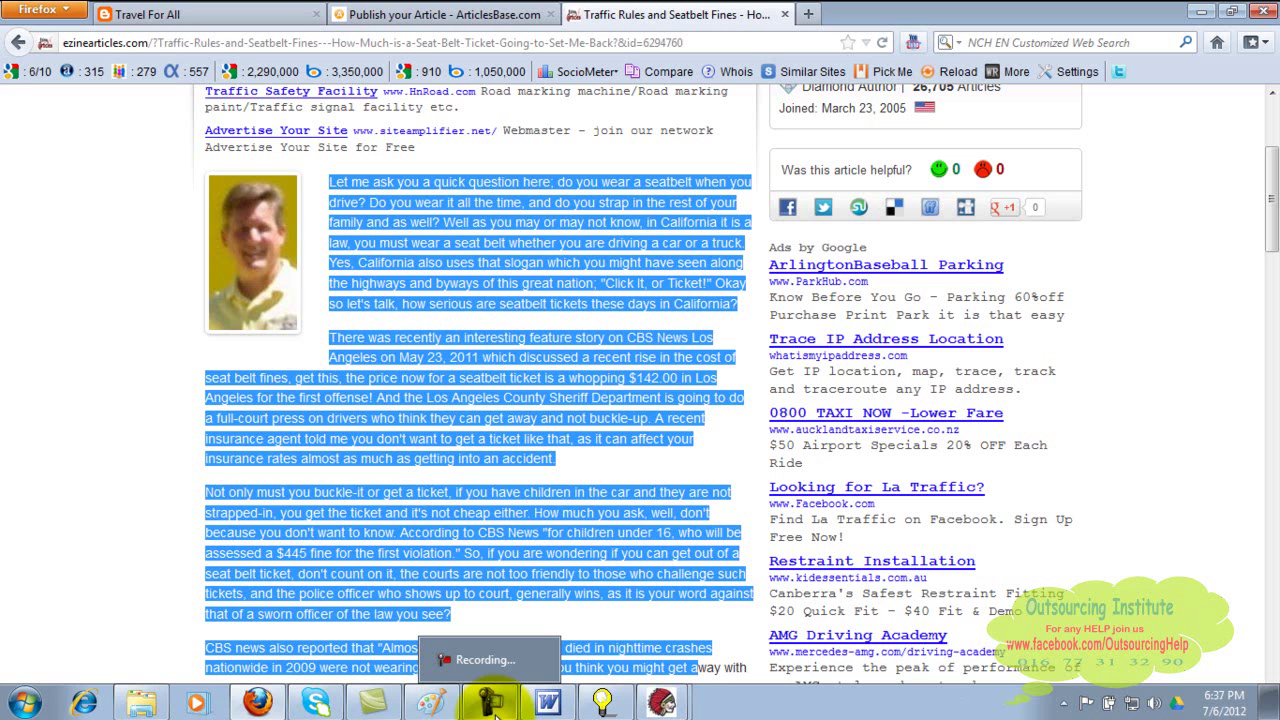
left_click(430, 703)
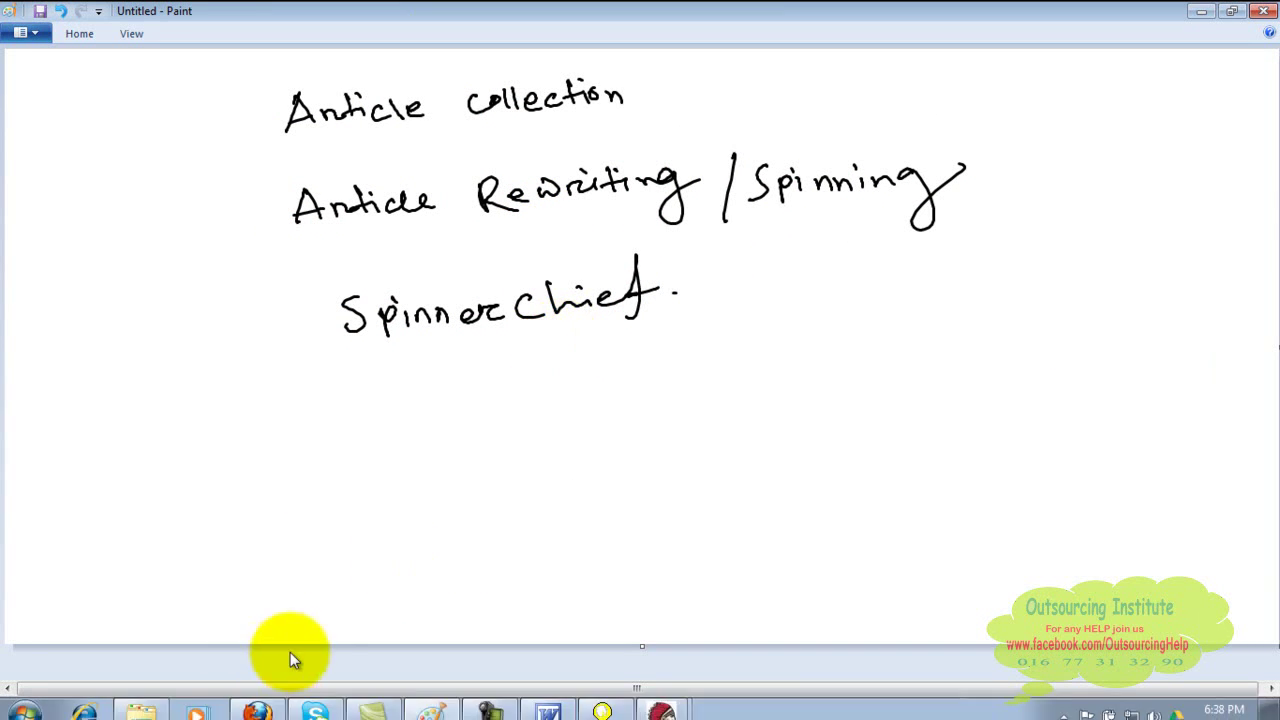
Step: Handwrite the numbers 1 to 4 beside Article collection + spinning, URL collection, Posting and Proof submission on the Paint canvas
mouse_move(328, 703)
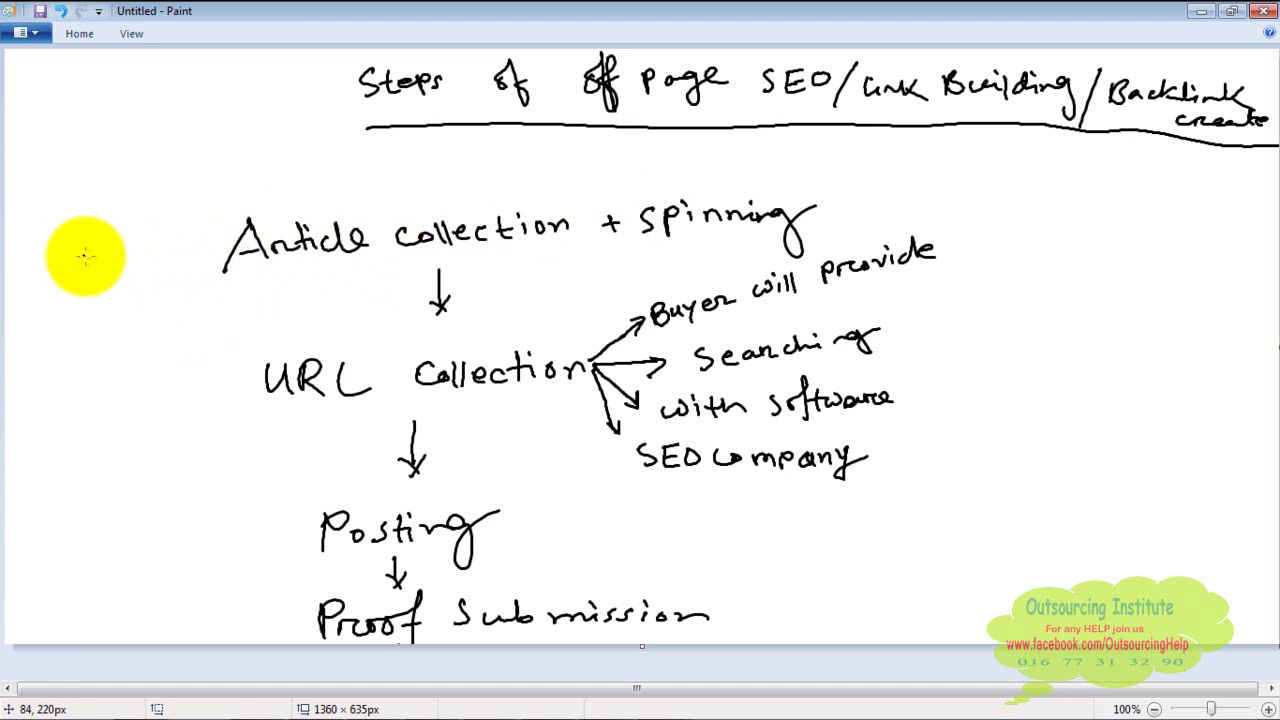
mouse_move(94, 268)
left_mouse_down()
mouse_move(100, 258)
mouse_move(110, 273)
left_mouse_up()
left_click(125, 266)
left_click_drag(129, 378, 146, 397)
left_click(162, 381)
left_click_drag(165, 512, 168, 545)
left_click(206, 532)
left_click_drag(189, 596, 197, 625)
left_click(212, 612)
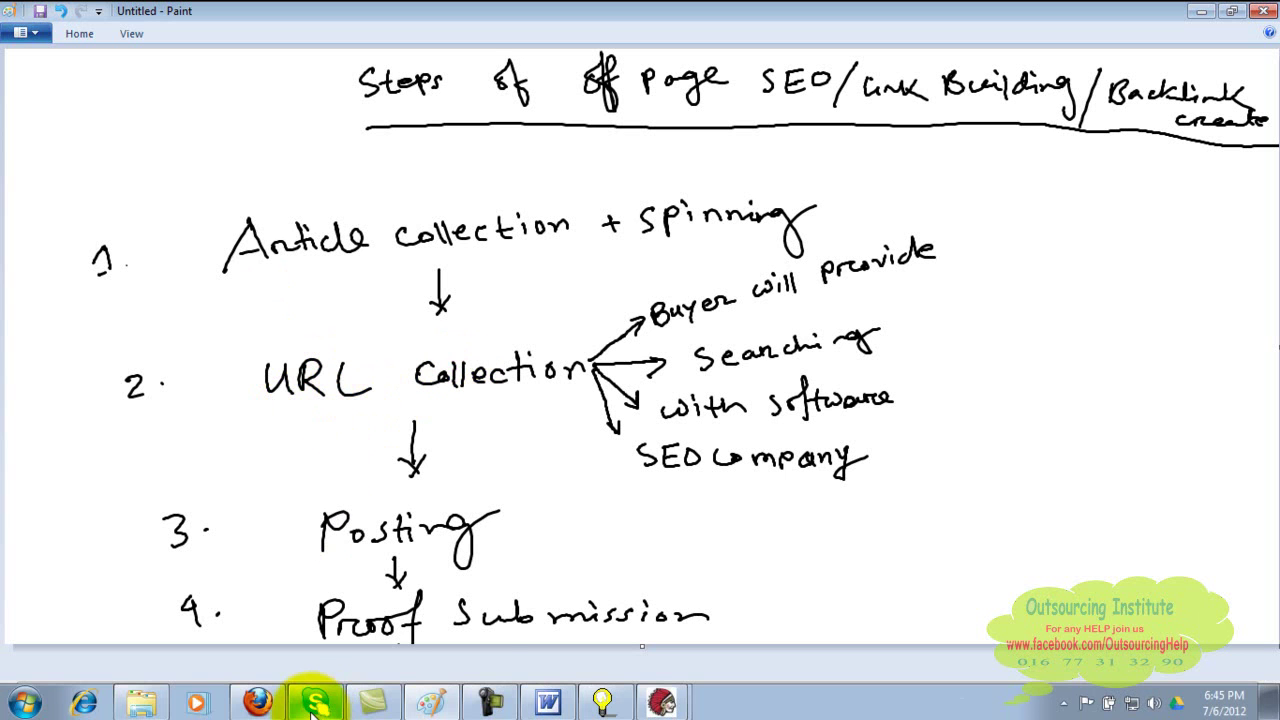
Step: Switch to Firefox and review the ArticlesBase publish form for the article "Car Fuel Saving Tips" from its beginning
left_click(272, 705)
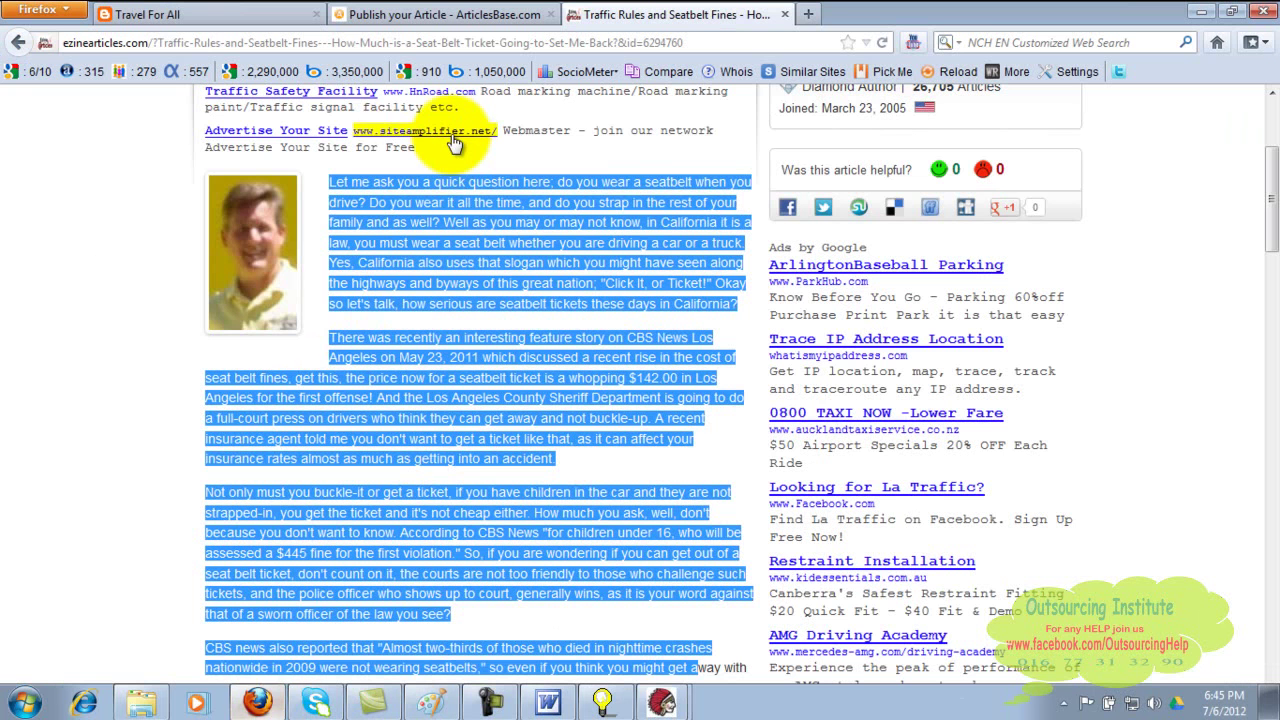
left_click(468, 13)
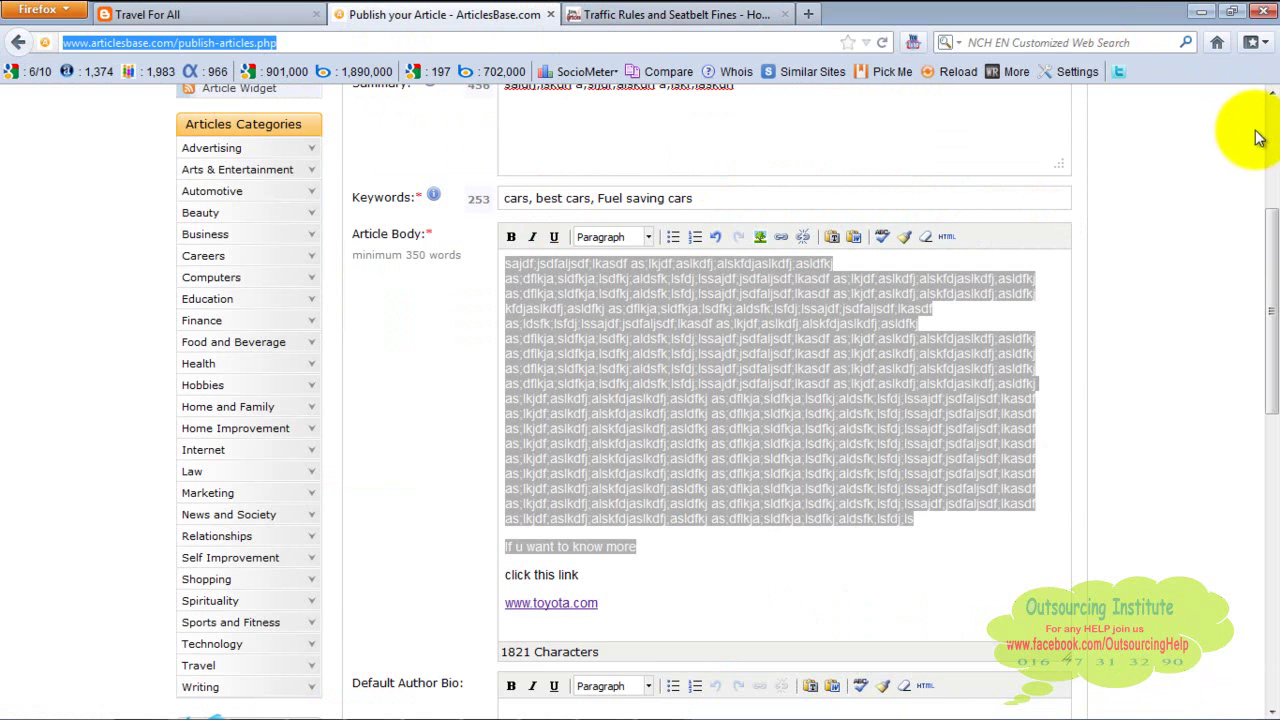
scroll(1270, 130, "up", 5)
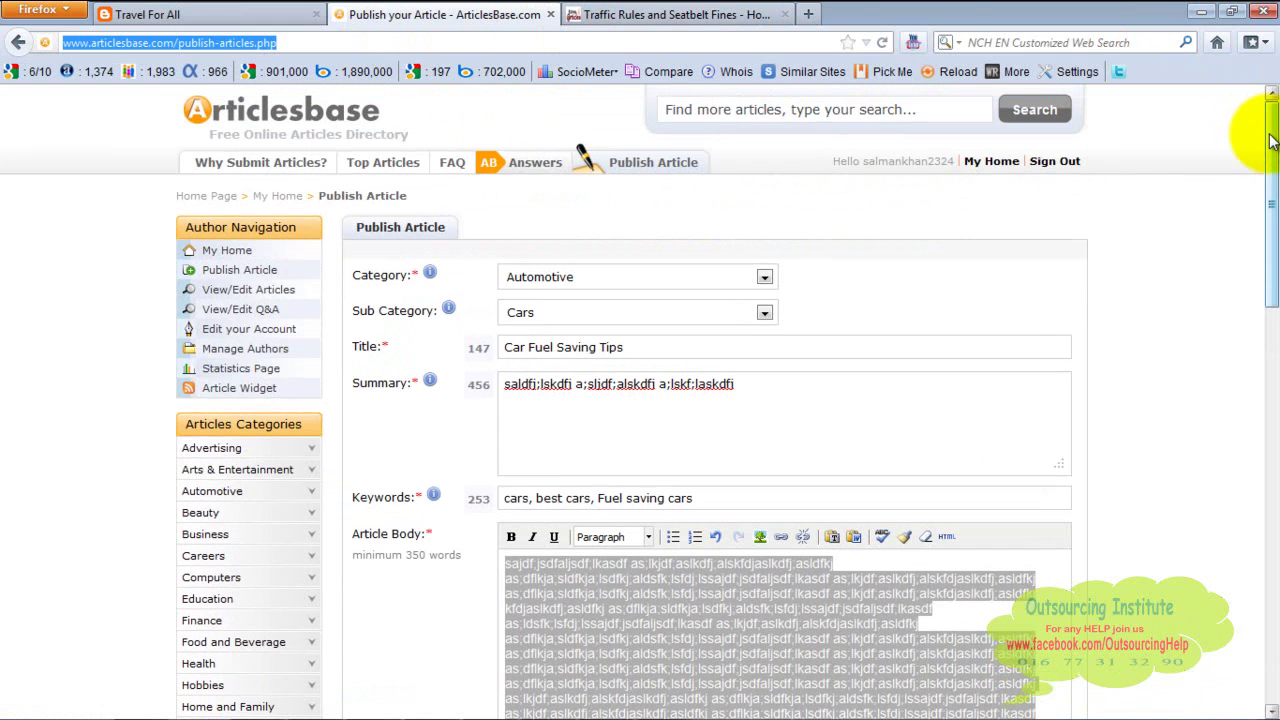
left_click(808, 14)
type("www.soem")
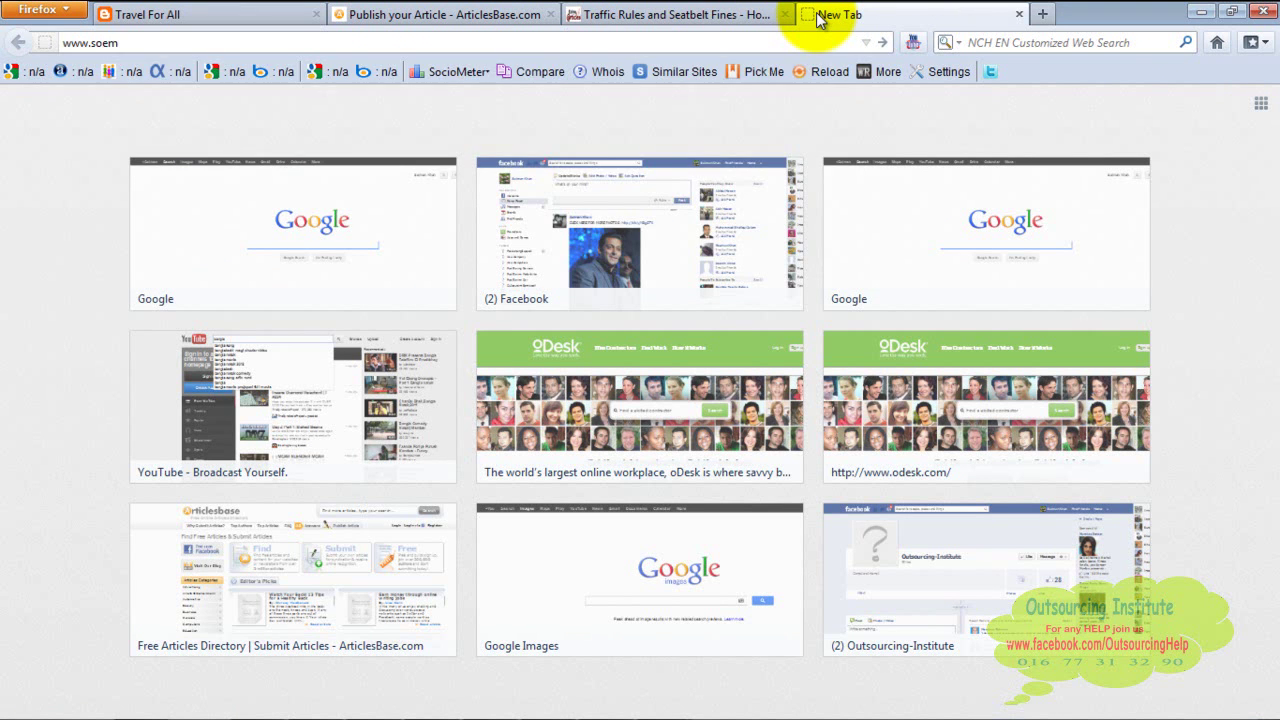
key("BackSpace")
key("BackSpace")
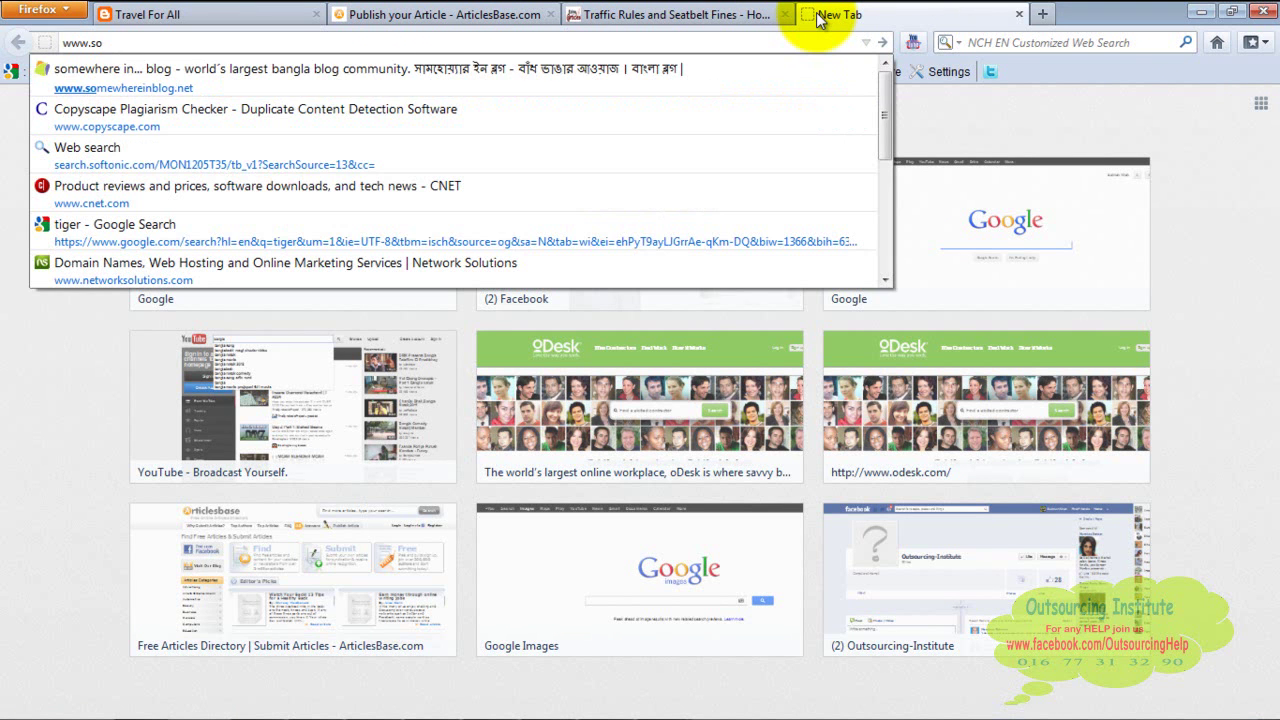
left_click(689, 60)
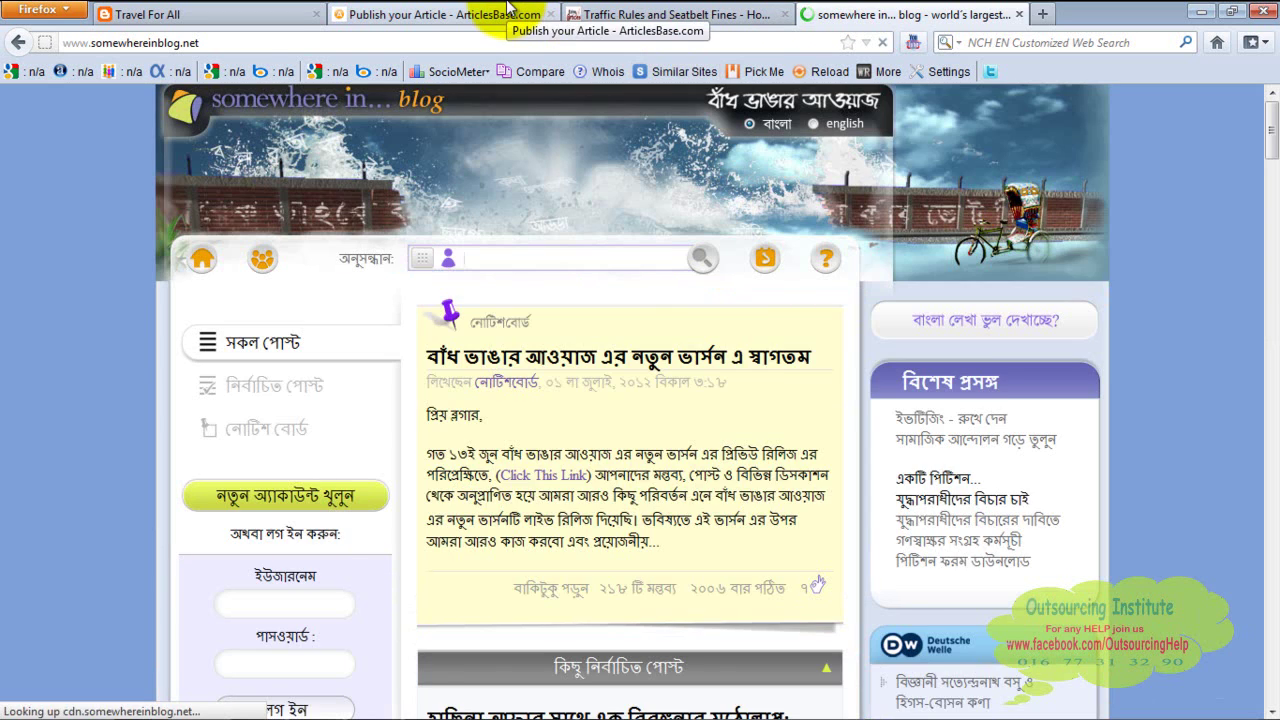
Step: Compare the somewhereinblog.net site and its web address with the ArticlesBase publish page and its web address
left_click(507, 14)
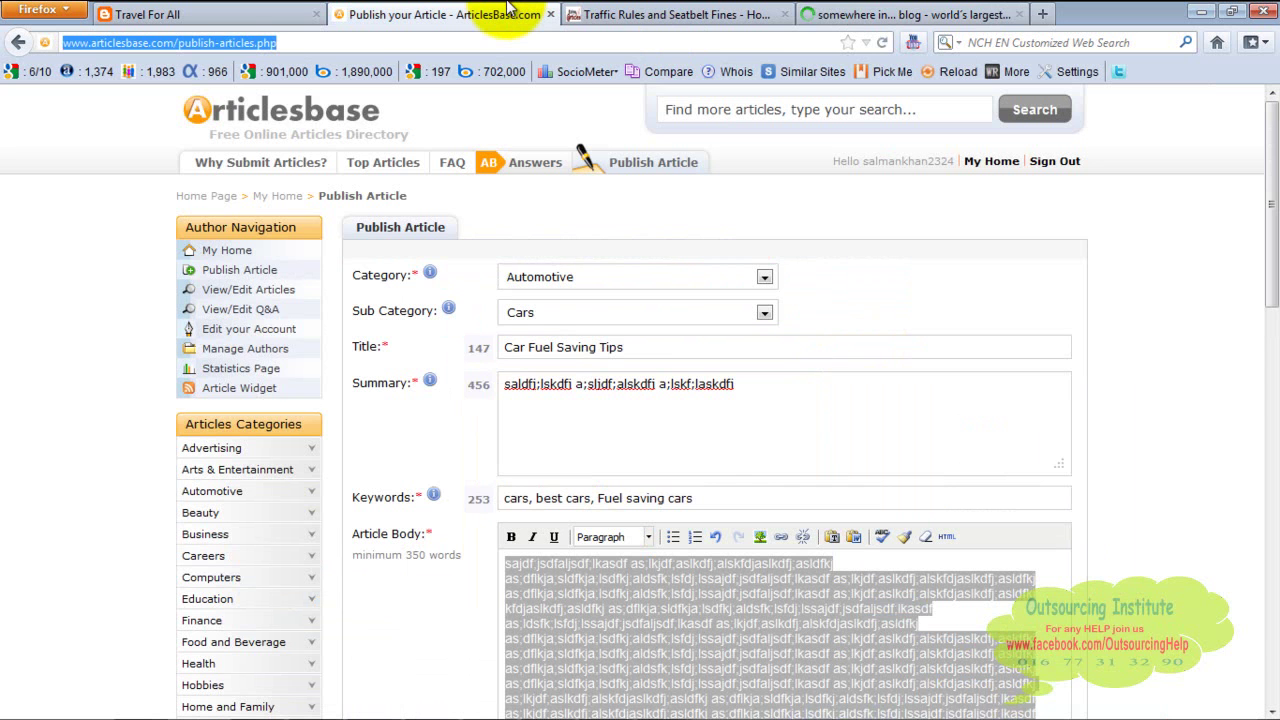
left_click(855, 14)
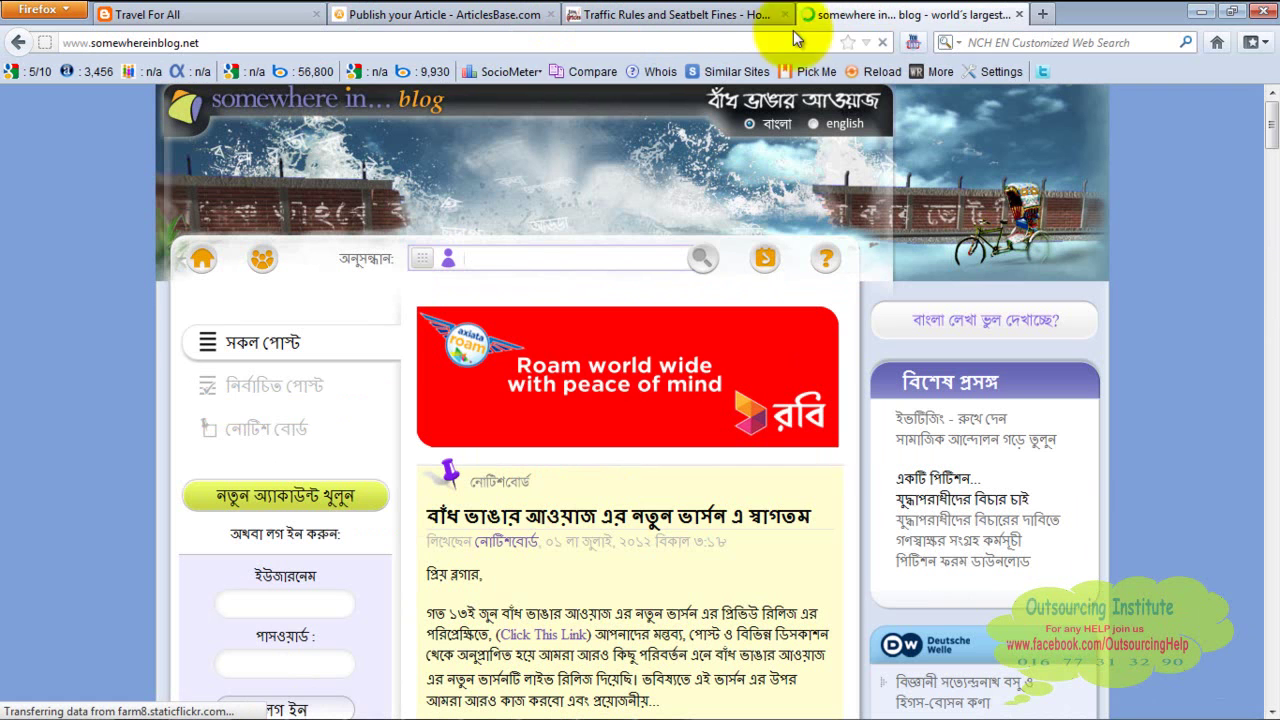
left_click(183, 42)
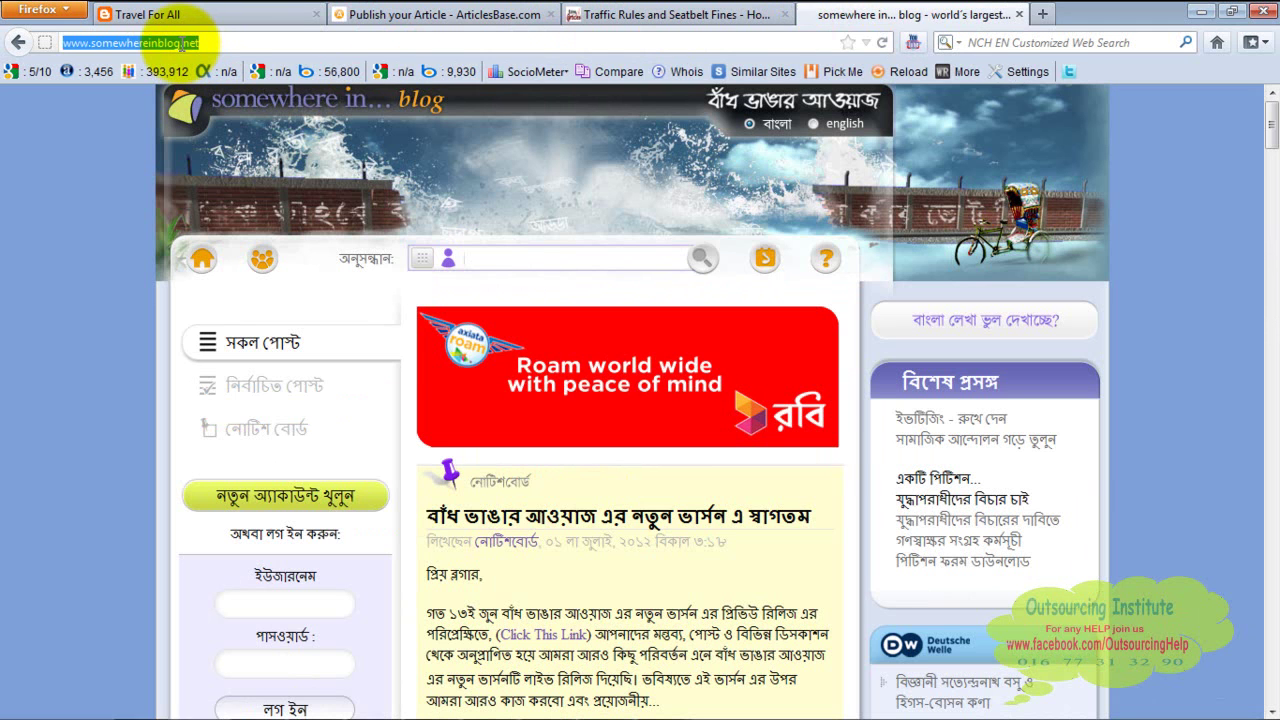
left_click(414, 15)
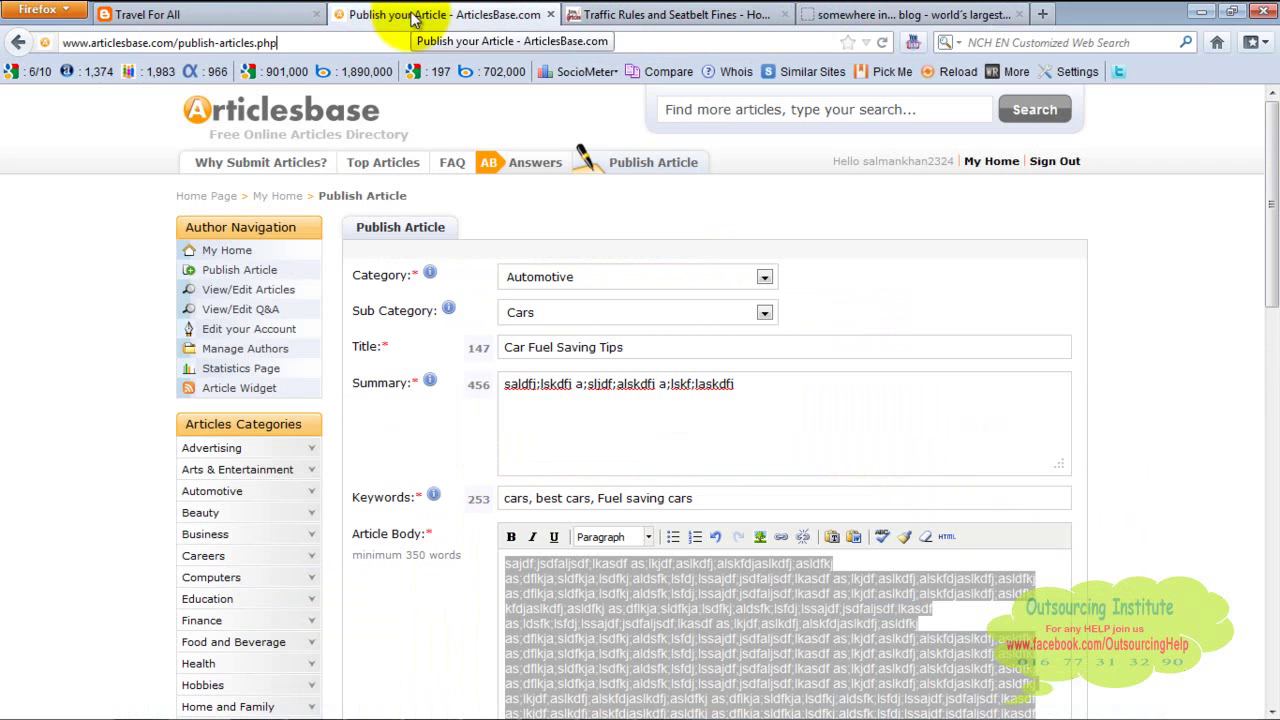
left_click(227, 40)
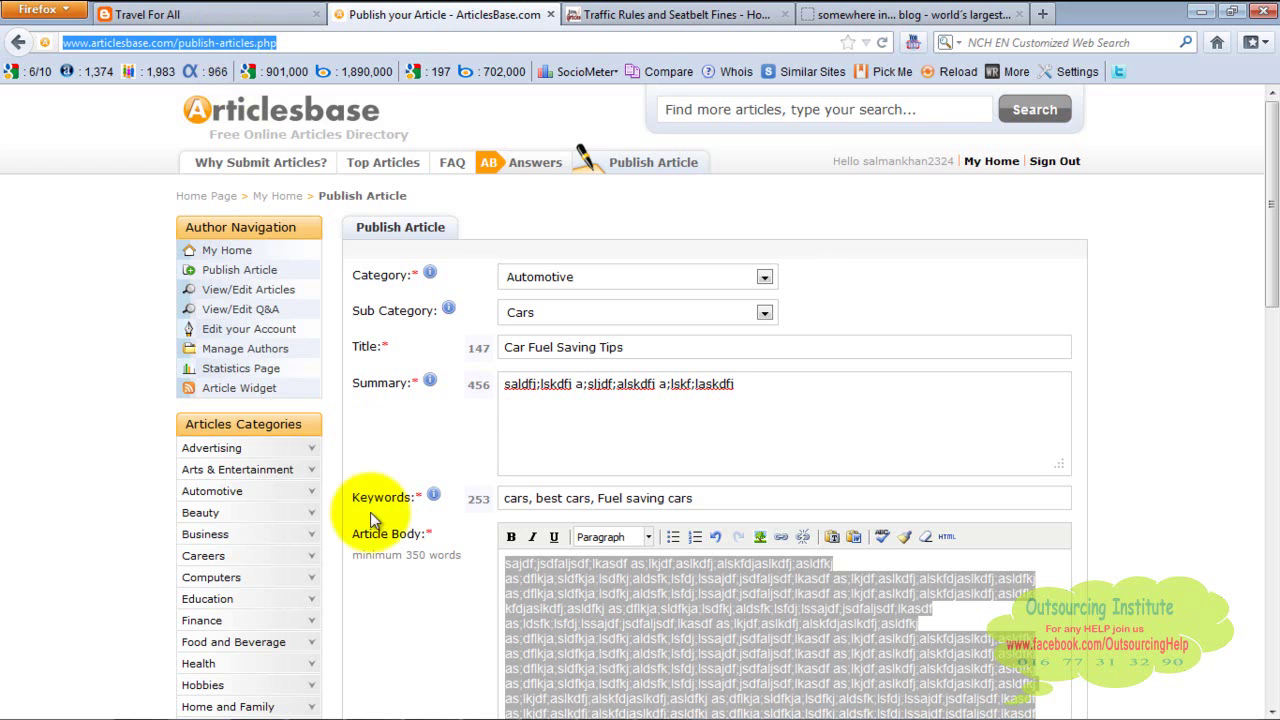
Step: Open the Forum List workbook from the Google Drive folder and browse the forum URLs from the start of the Forum List sheet
mouse_move(375, 703)
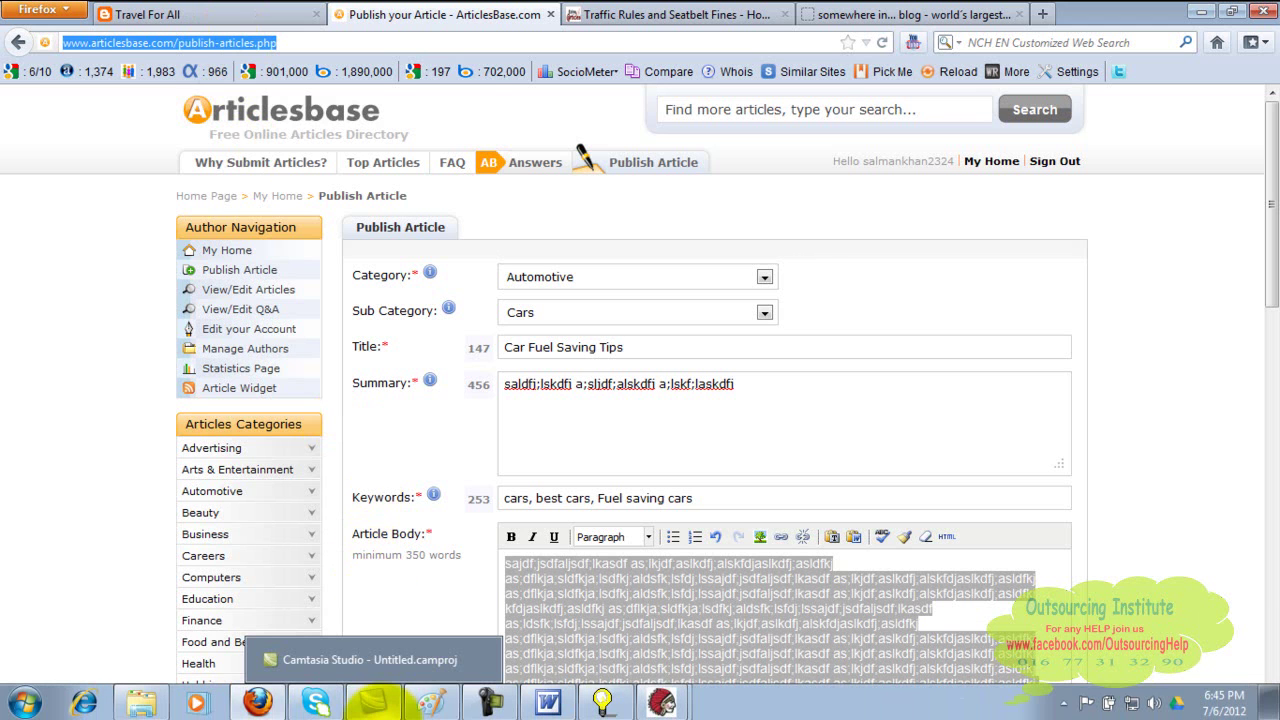
left_click(440, 708)
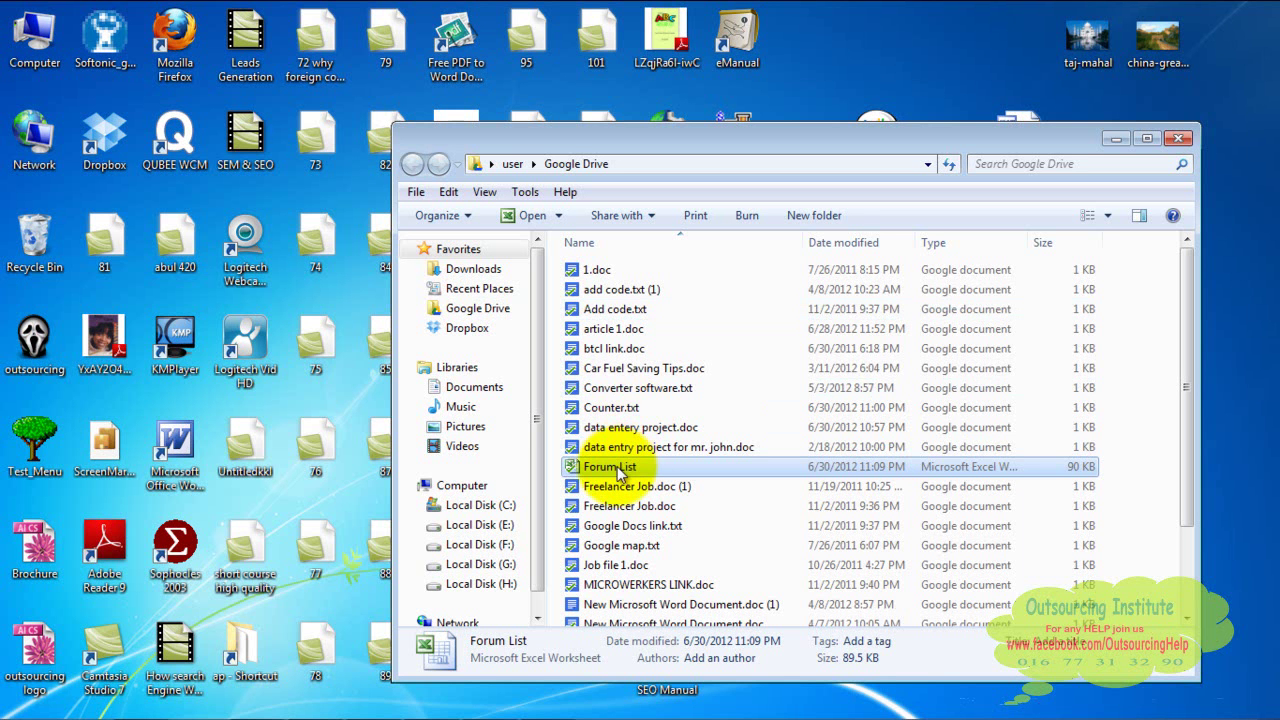
double_click(616, 468)
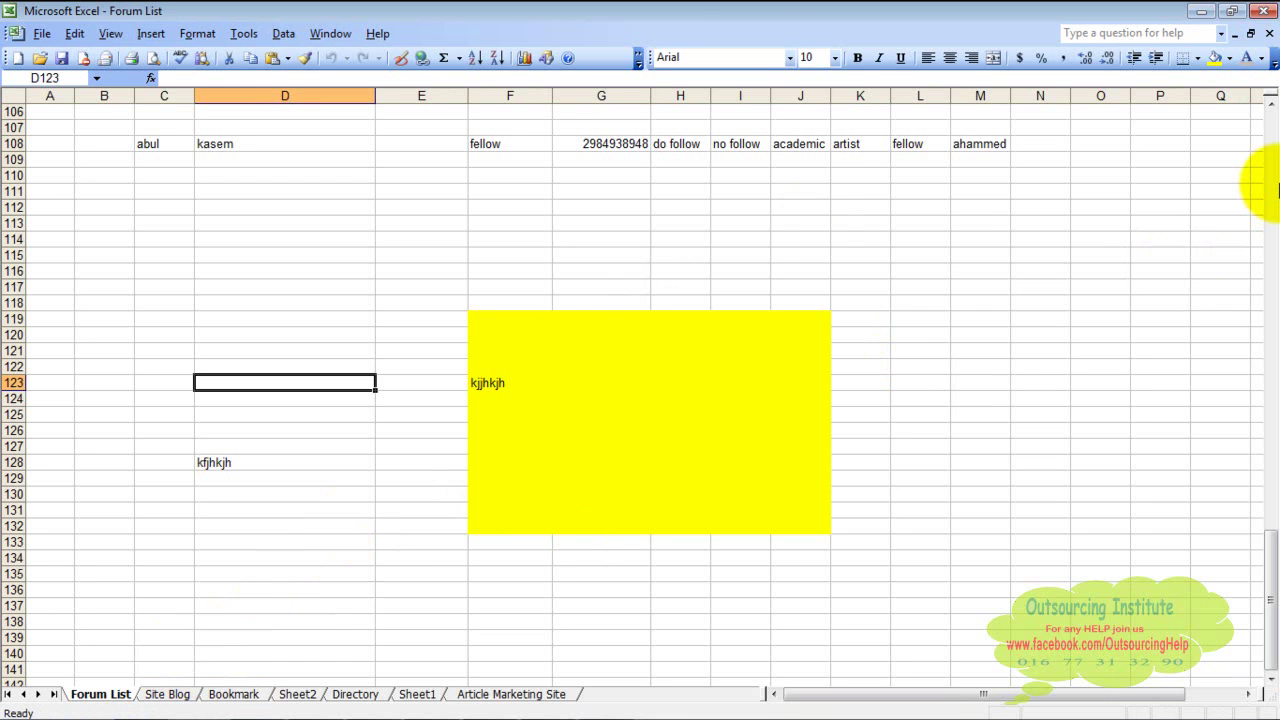
left_click(1273, 148)
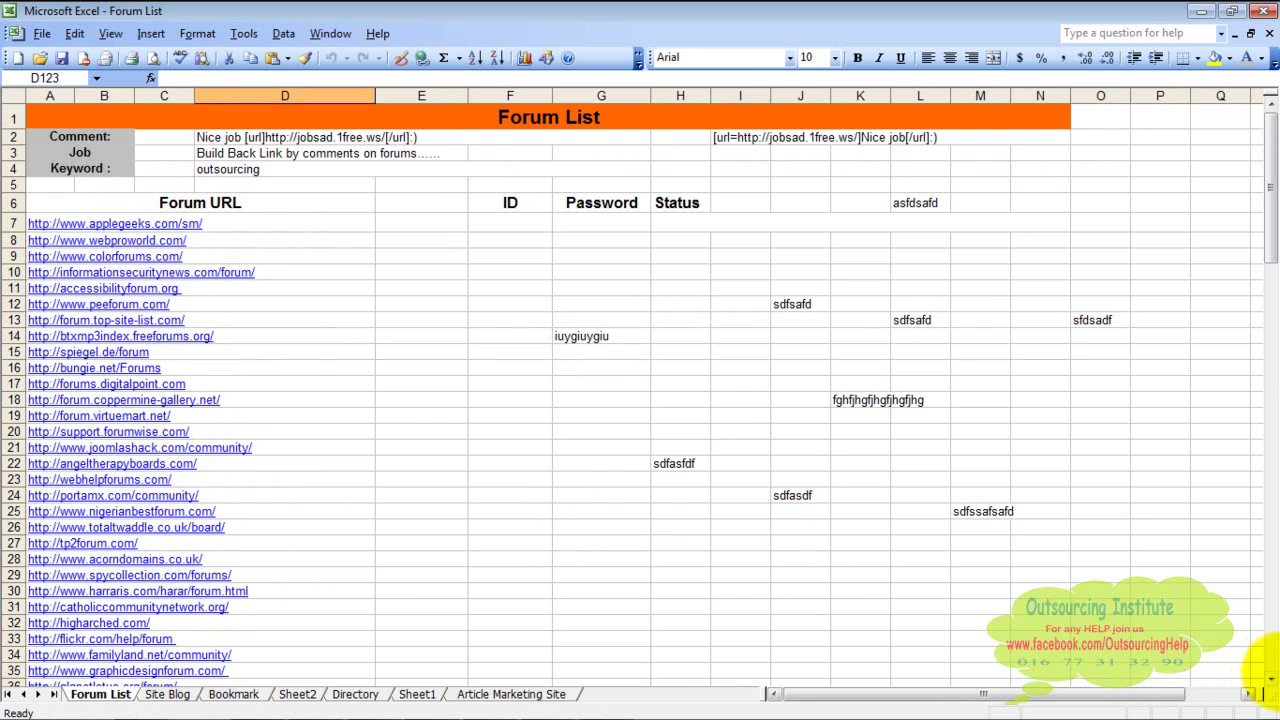
left_click(1271, 679)
left_click_drag(1271, 679, 1271, 681)
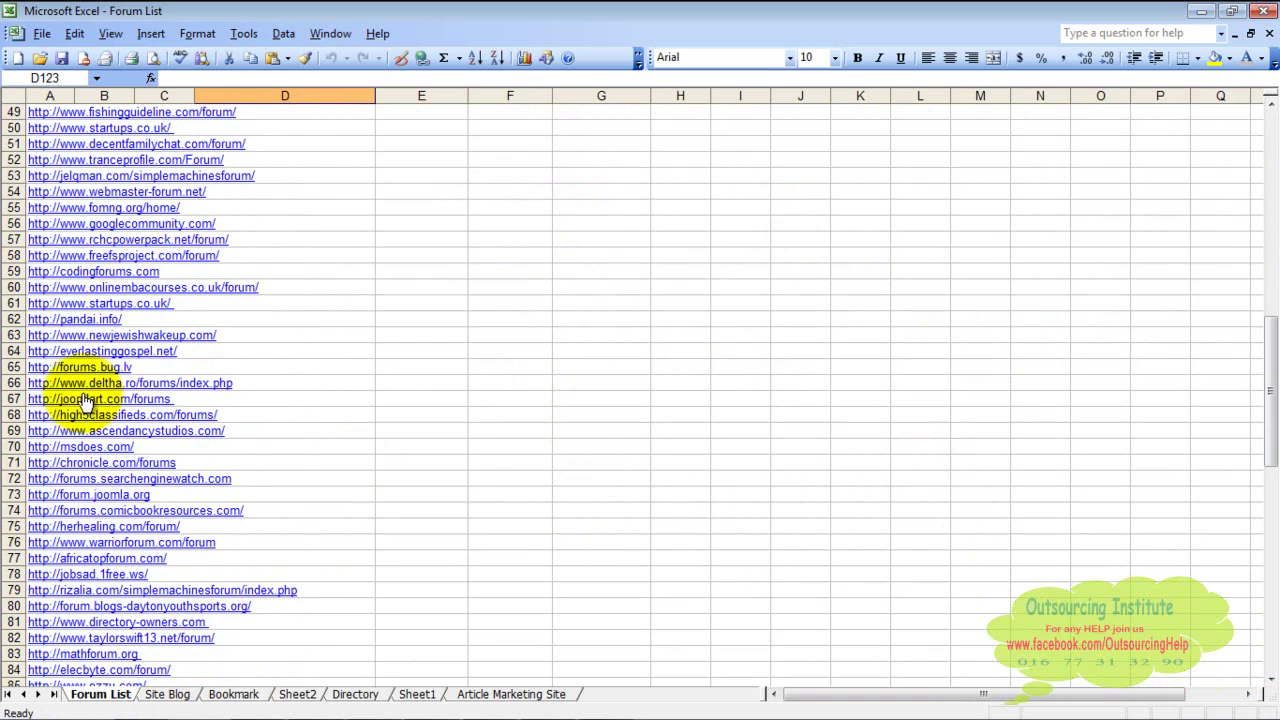
Step: View the URL lists on the Site Blog, Bookmark, Directory and Article Marketing Site sheets, and minimize the workbook
left_click(168, 694)
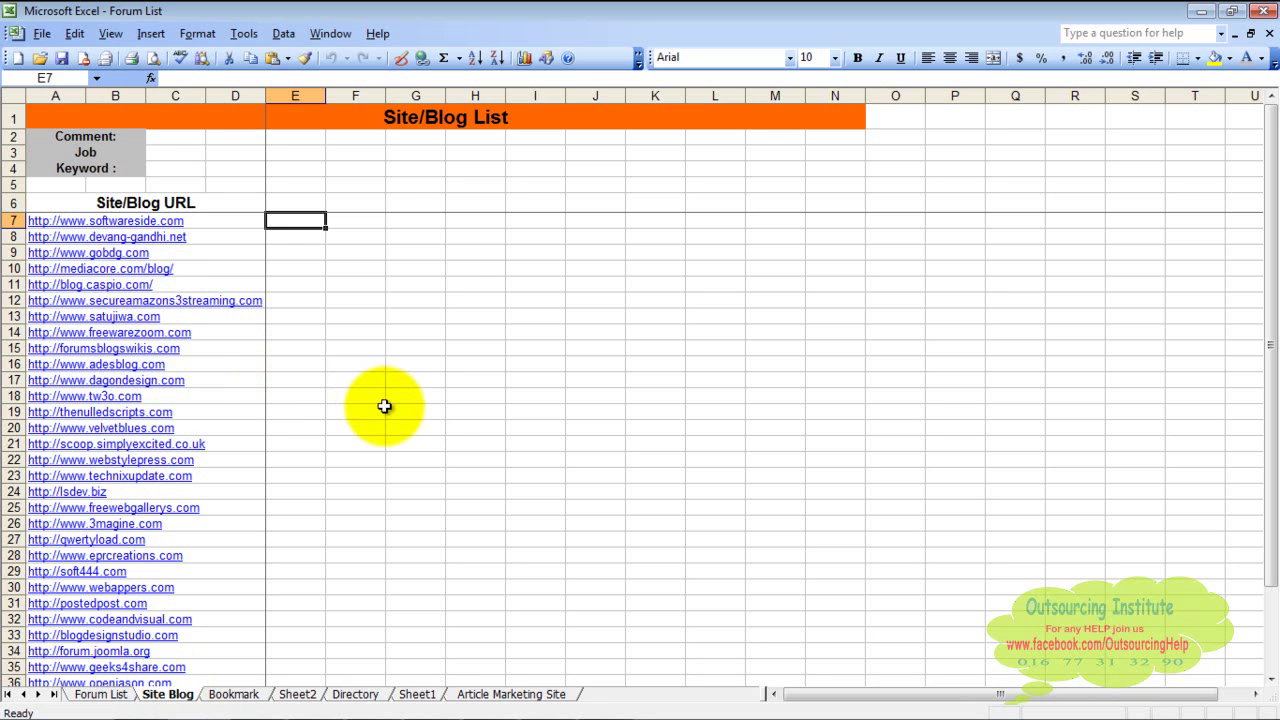
left_click(234, 694)
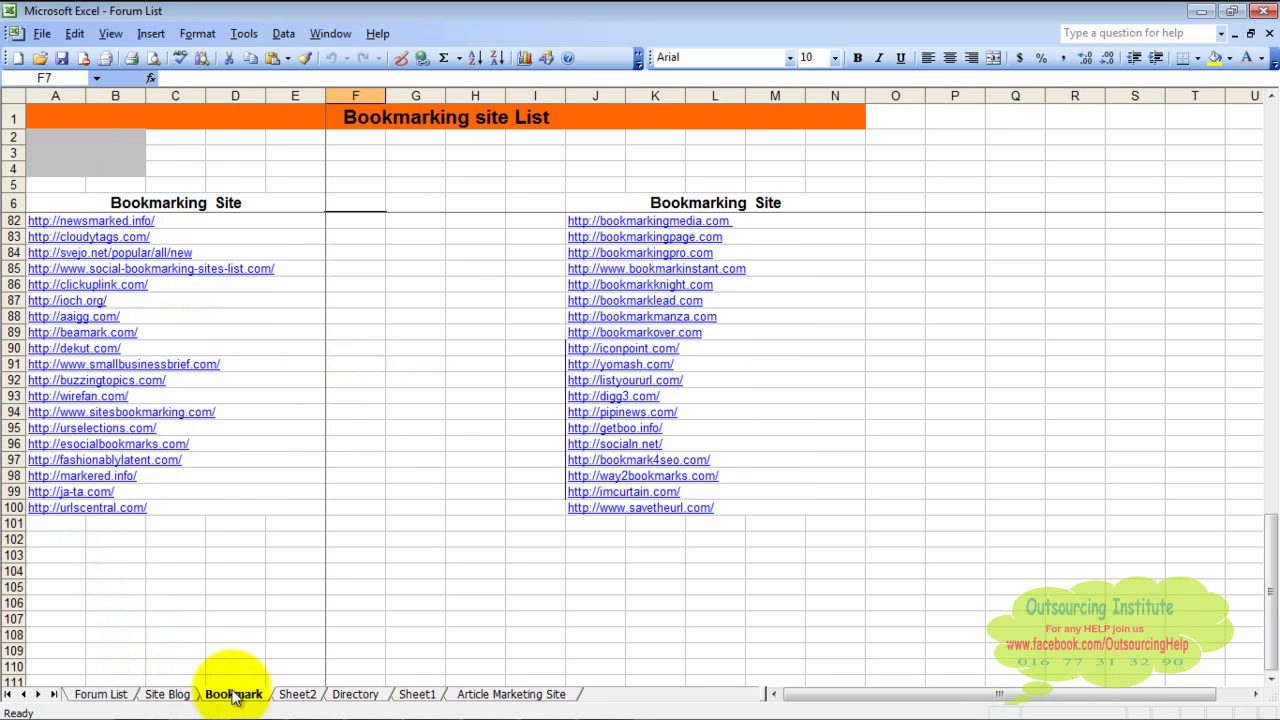
left_click(343, 700)
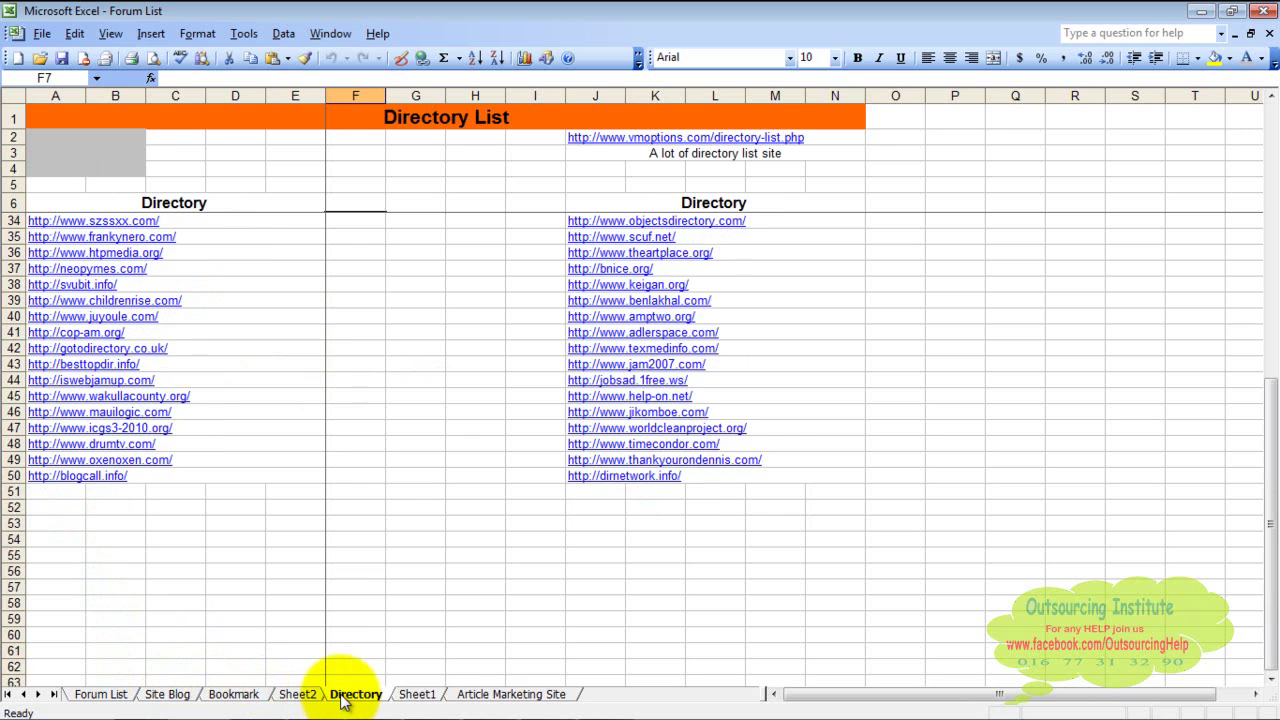
left_click(508, 700)
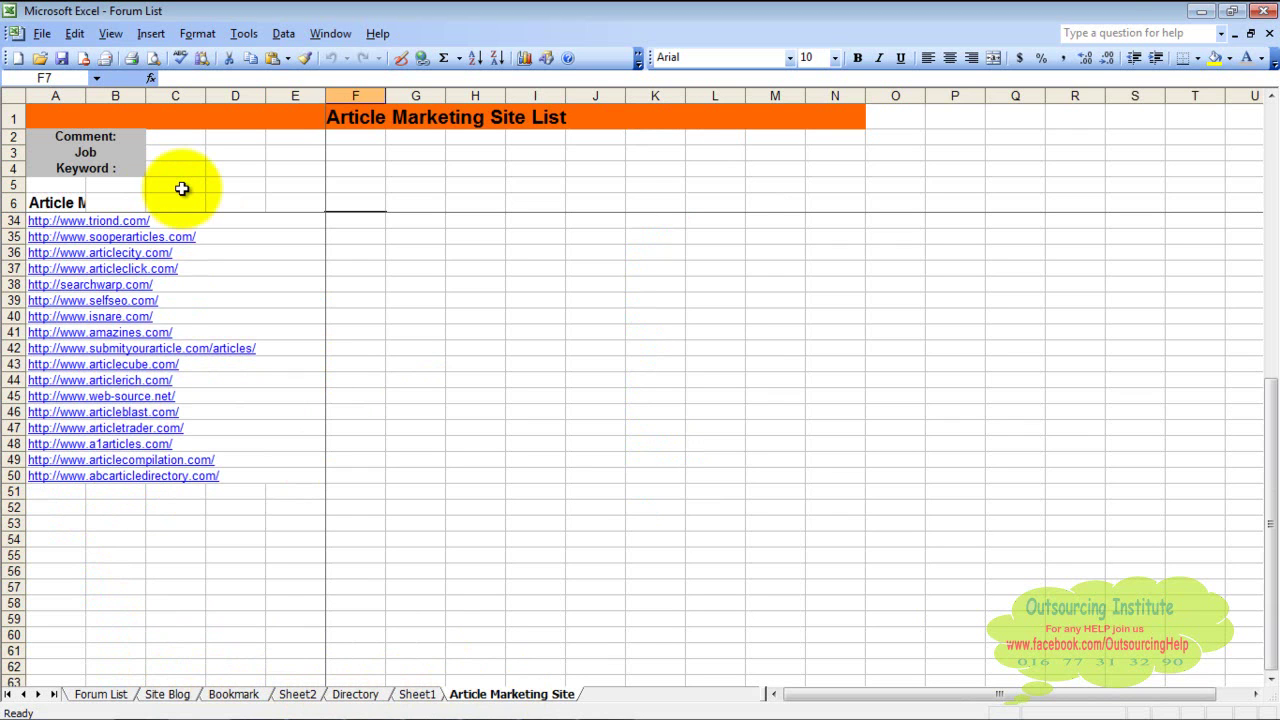
left_click(1199, 11)
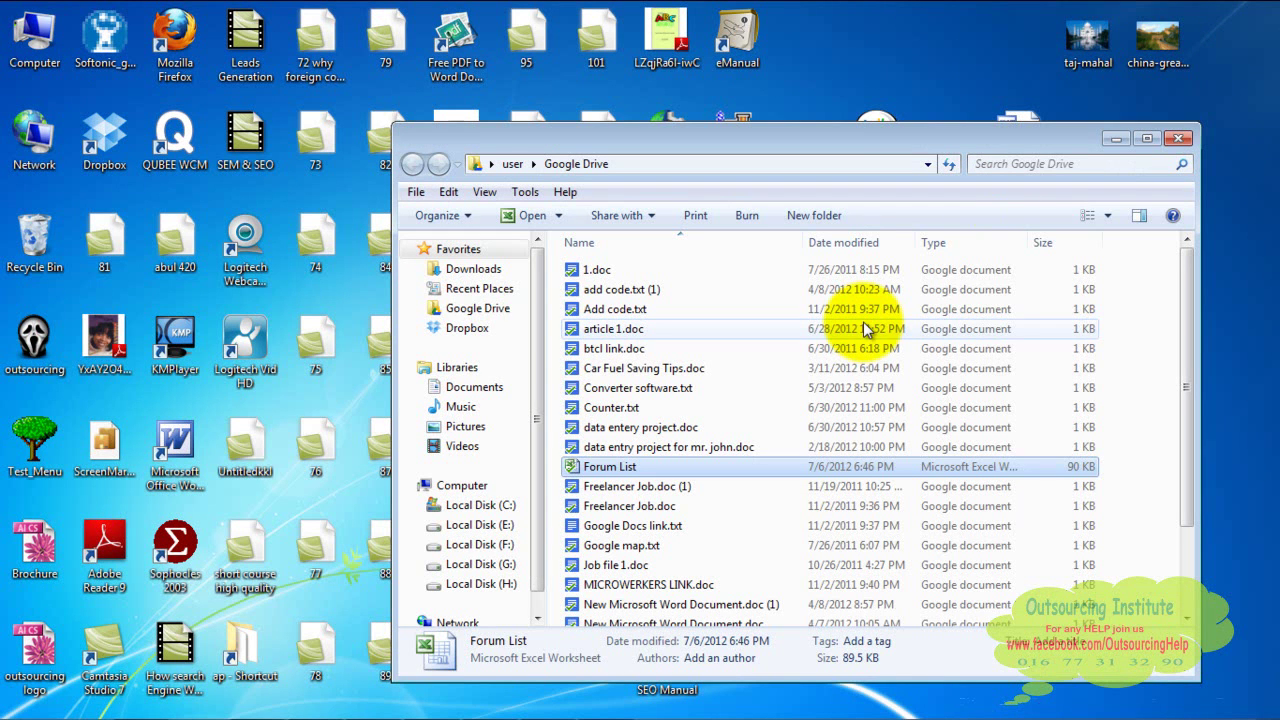
left_click(264, 706)
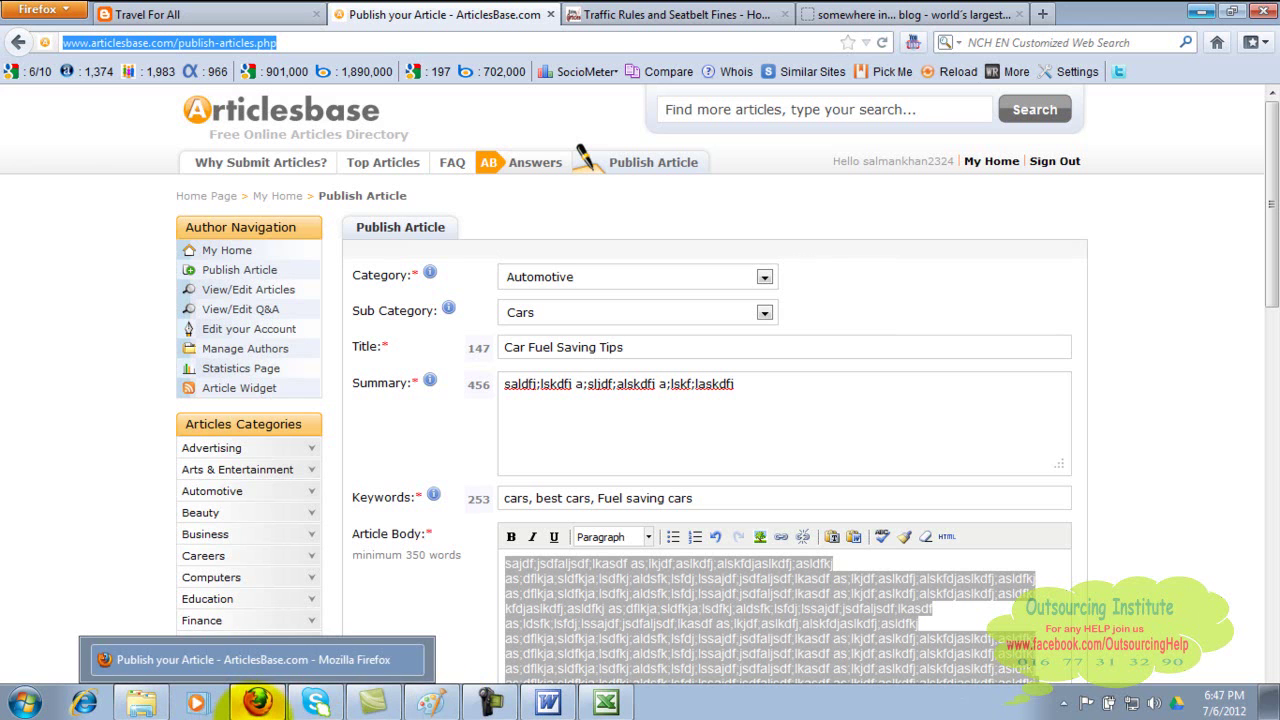
mouse_move(432, 702)
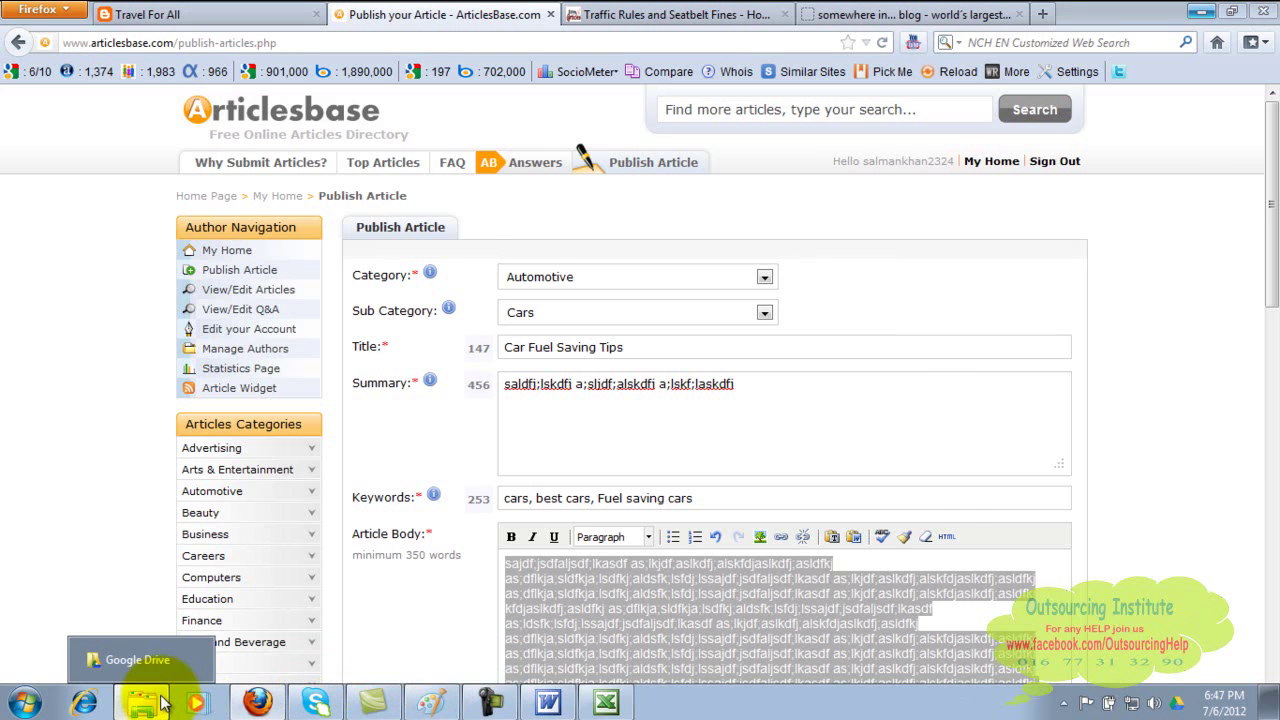
left_click(160, 700)
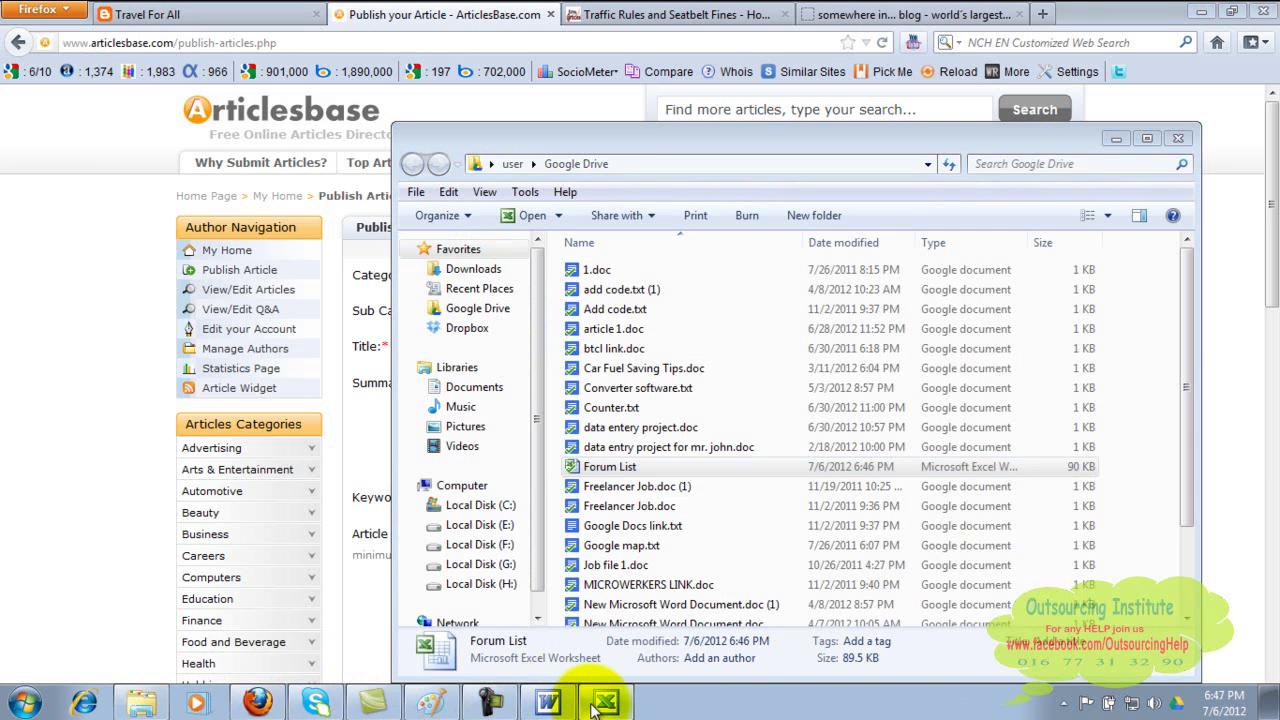
left_click(610, 703)
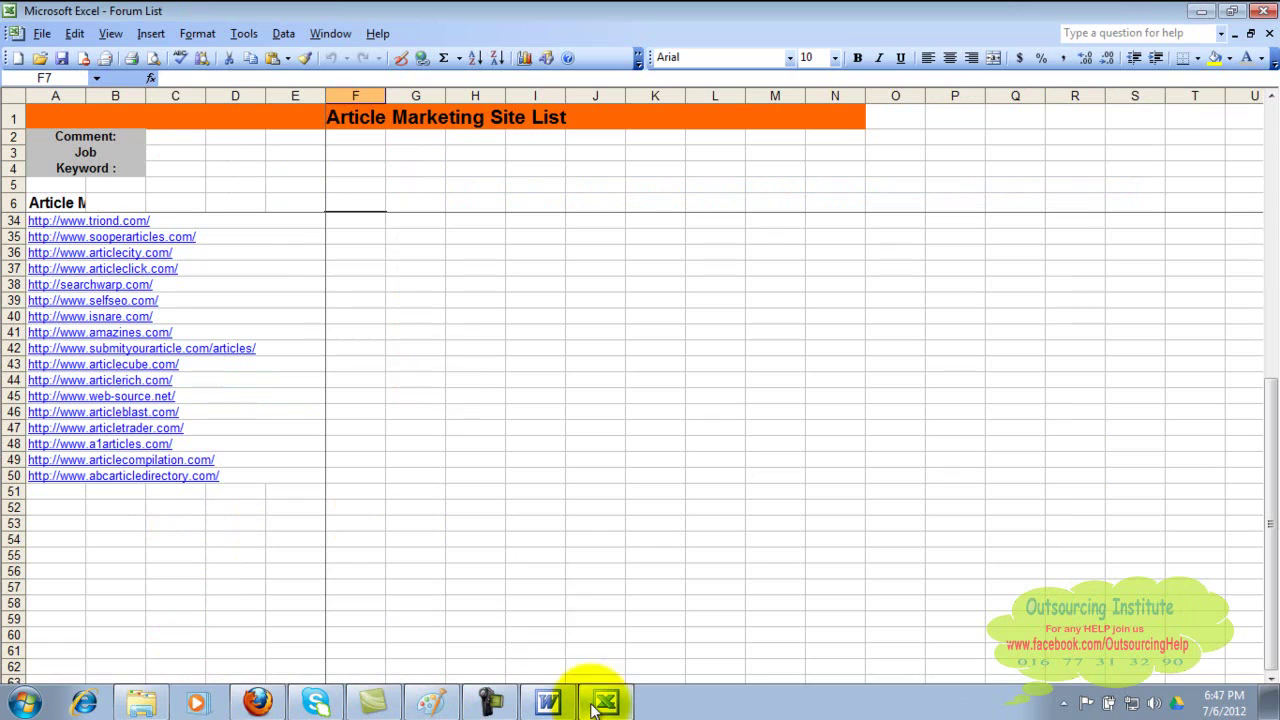
left_click(123, 224)
double_click(121, 221)
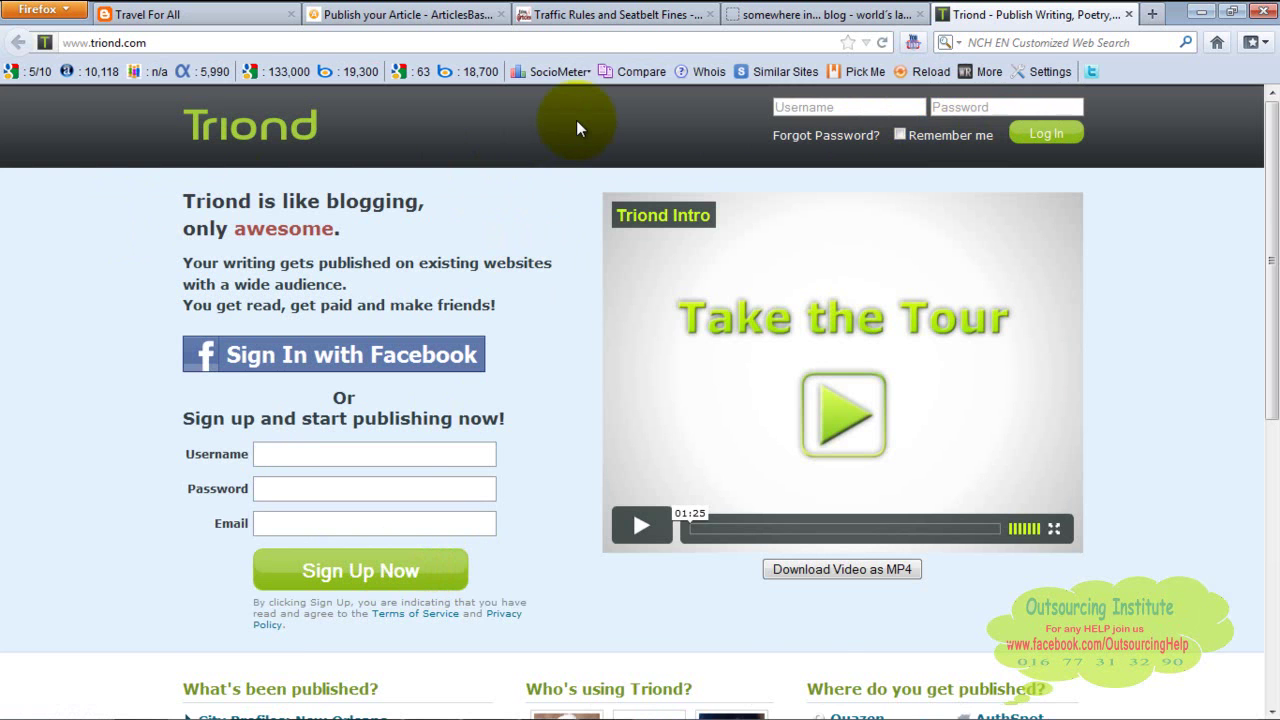
left_click(400, 14)
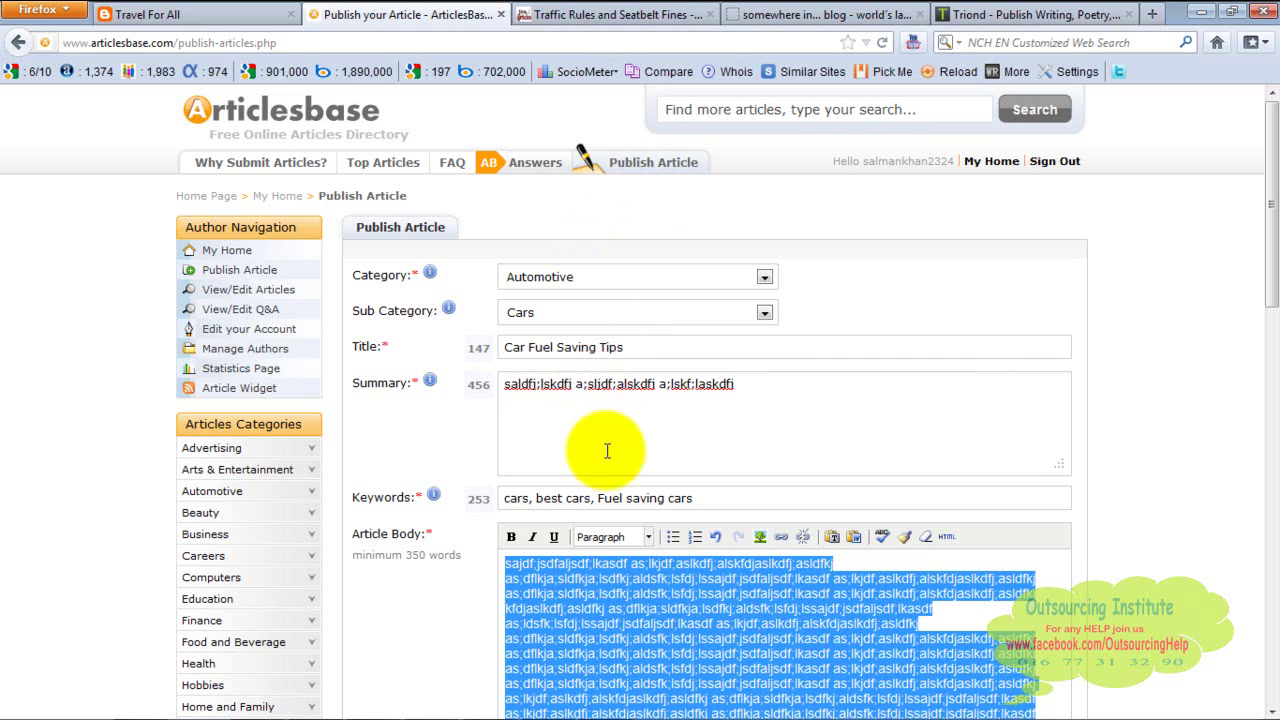
left_click_drag(1265, 233, 1265, 371)
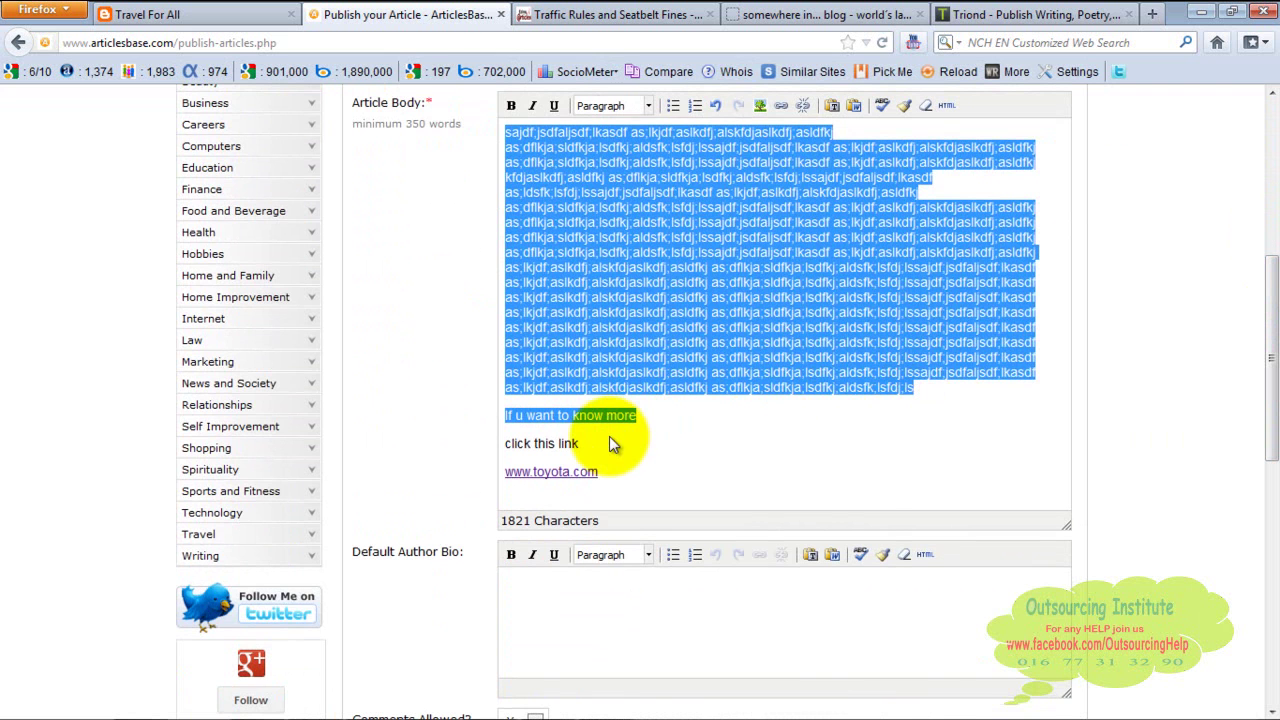
left_click(960, 15)
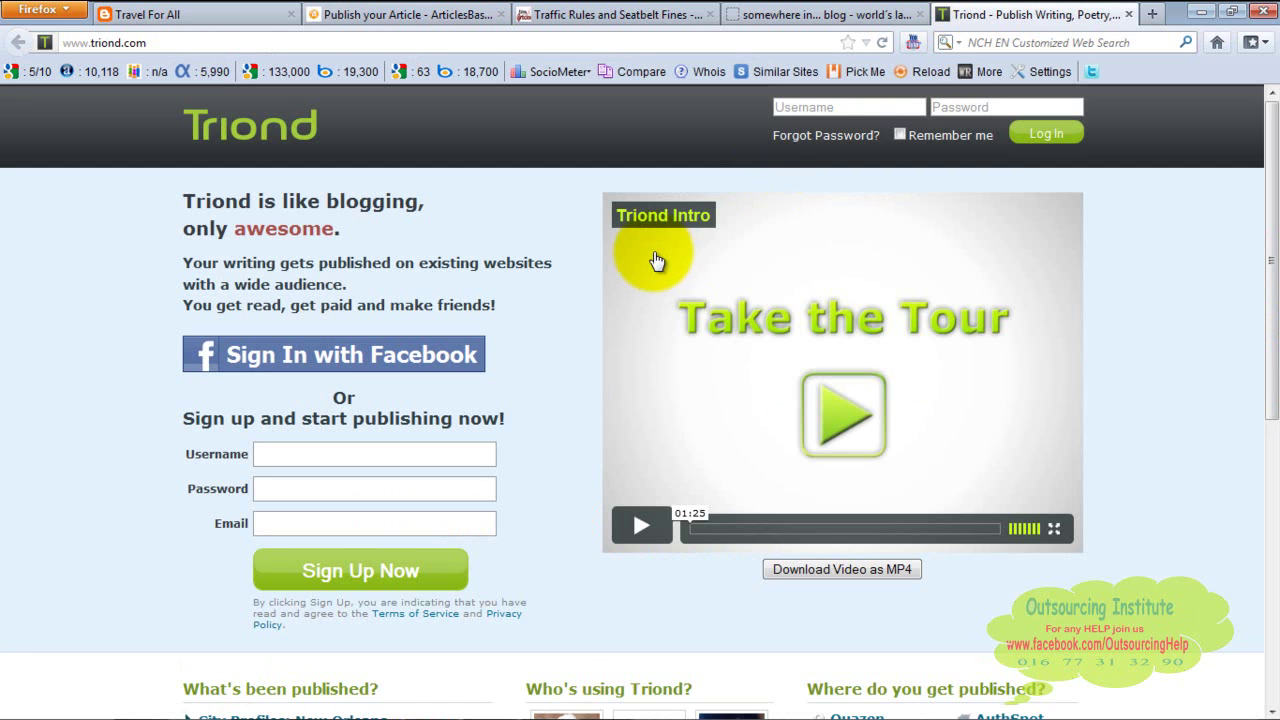
mouse_move(428, 703)
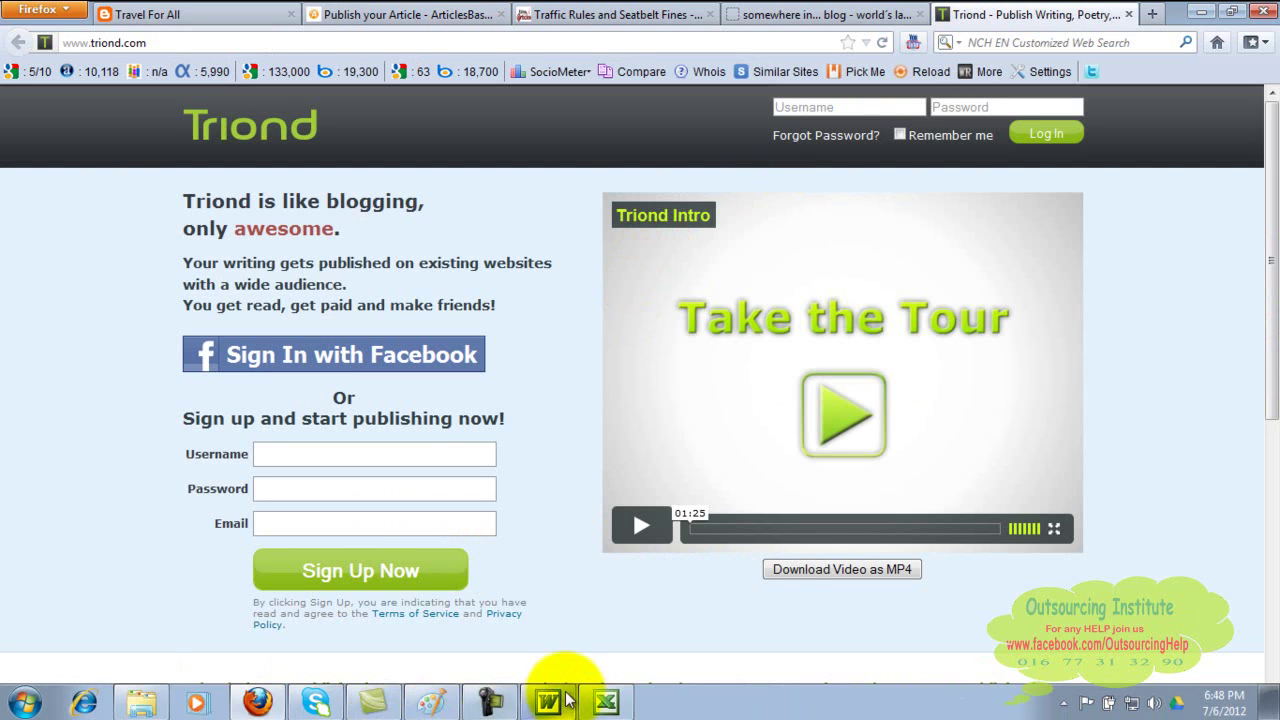
left_click(606, 703)
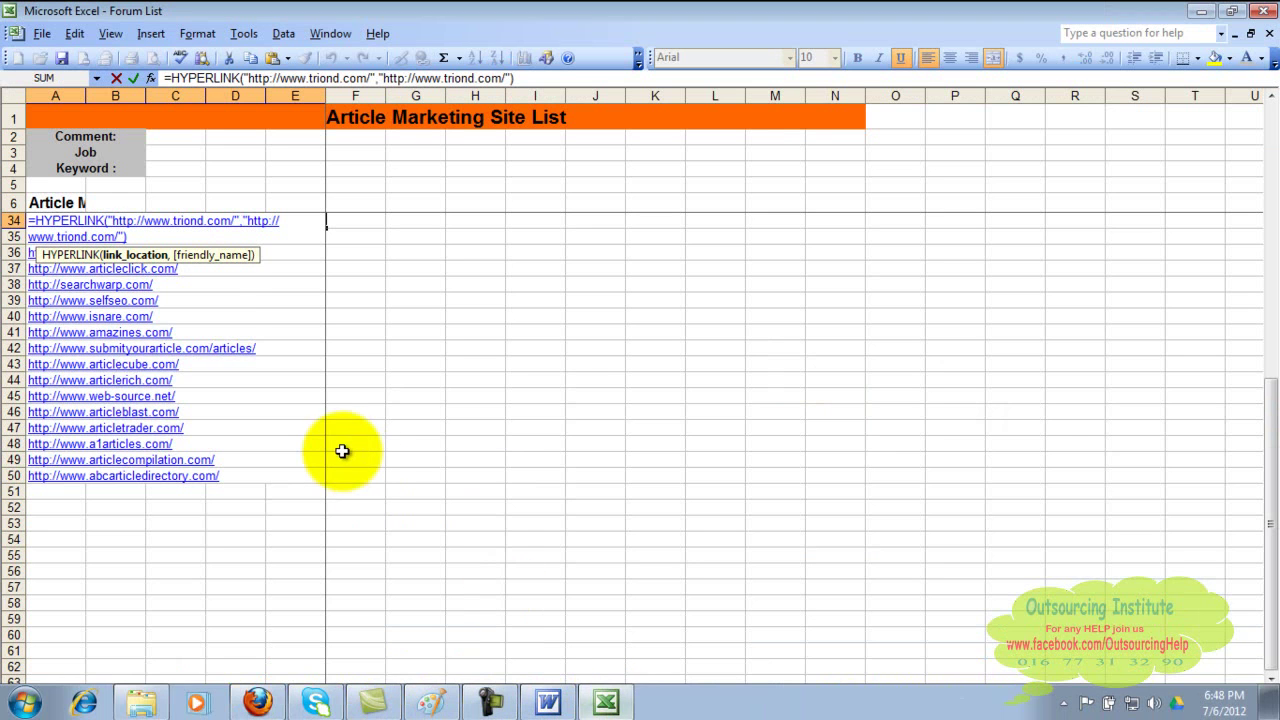
left_click(157, 272)
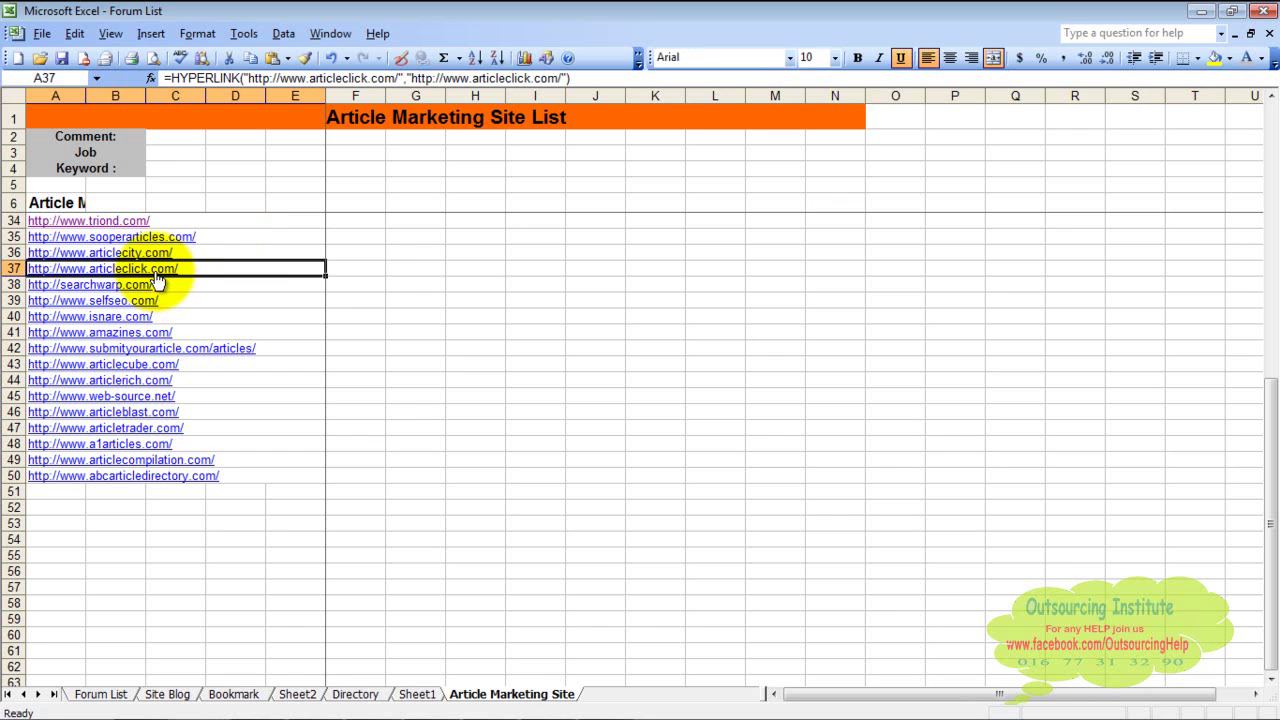
double_click(156, 272)
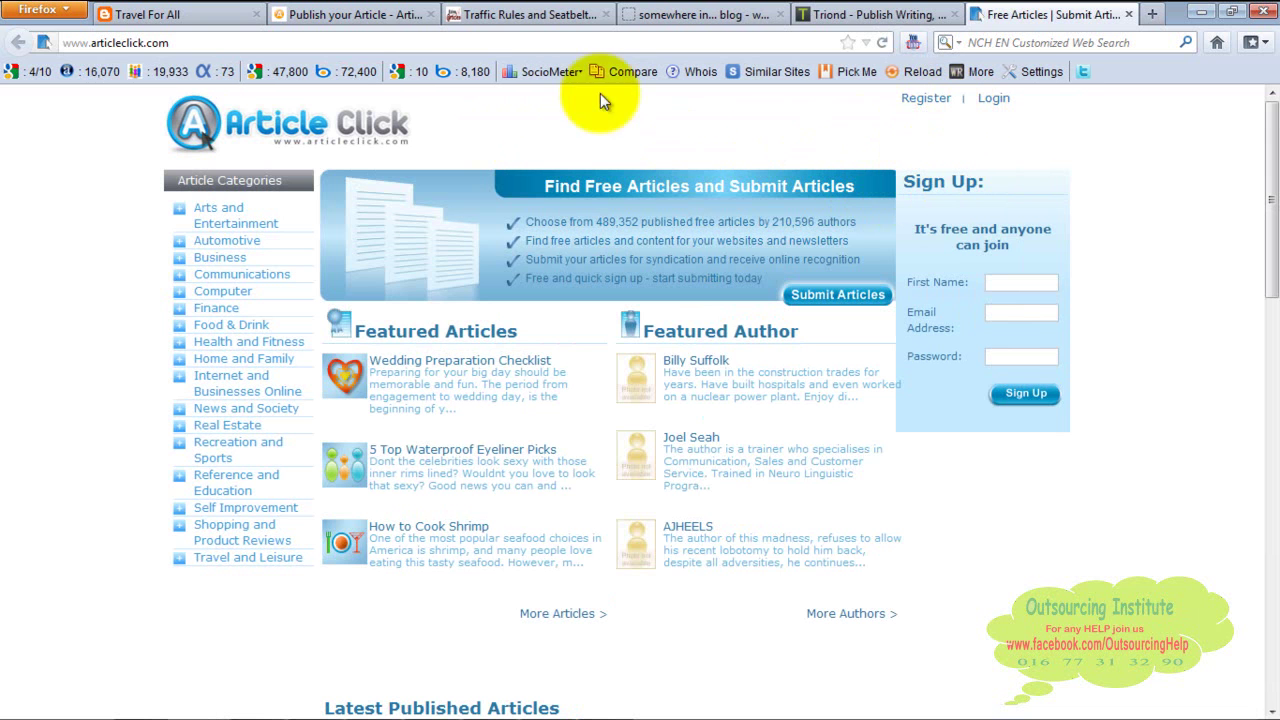
Step: Check the ArticlesBase article body, view the URL collection sources on the Paint canvas, and return to the publish form in Firefox
left_click(425, 14)
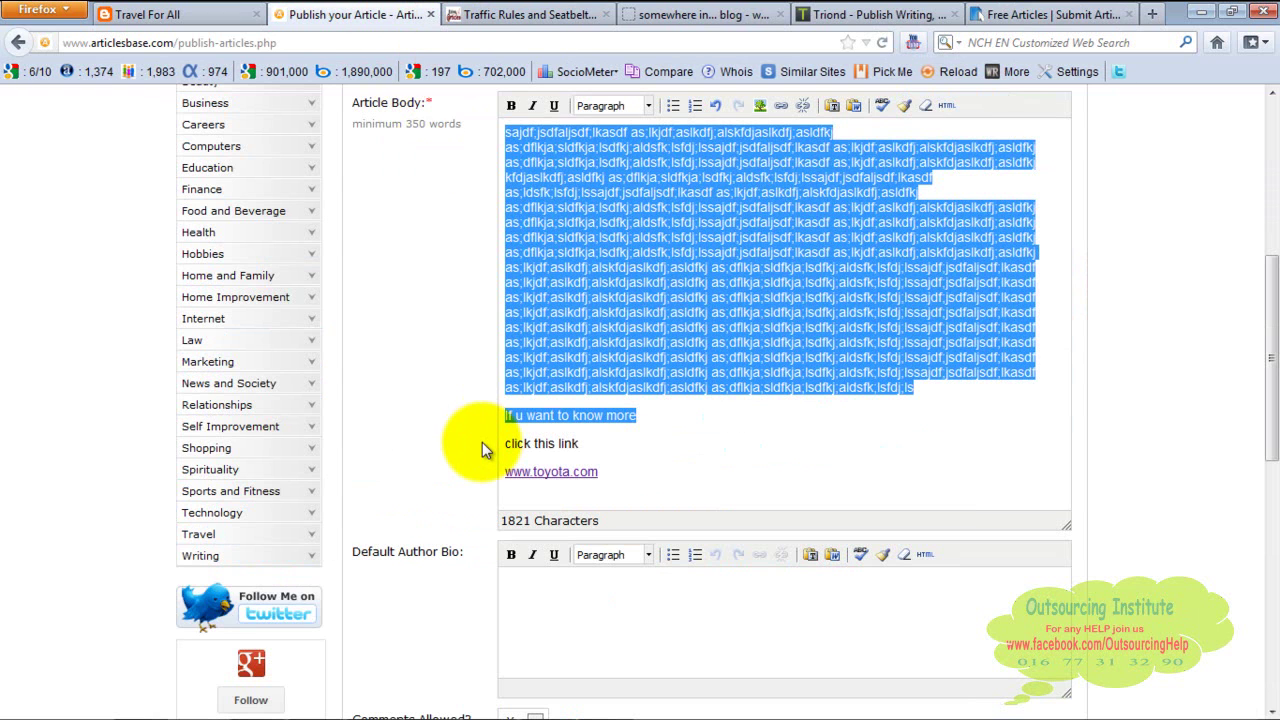
mouse_move(440, 715)
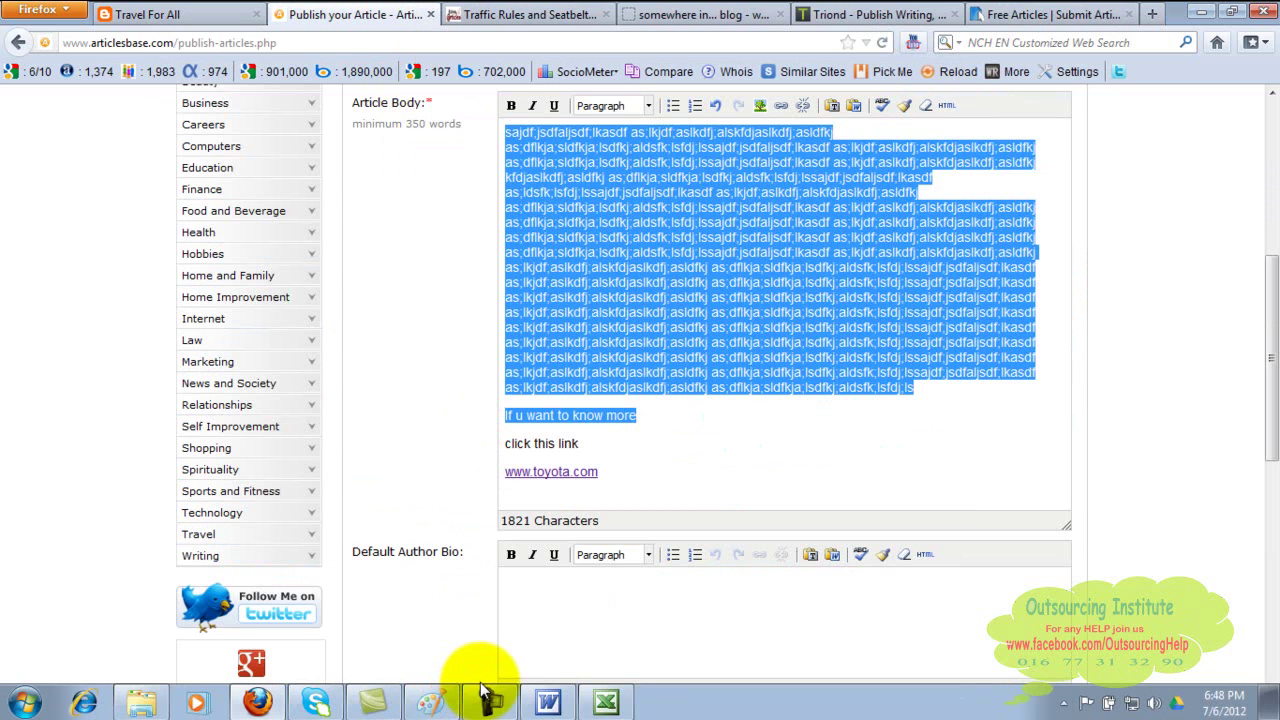
left_click(436, 699)
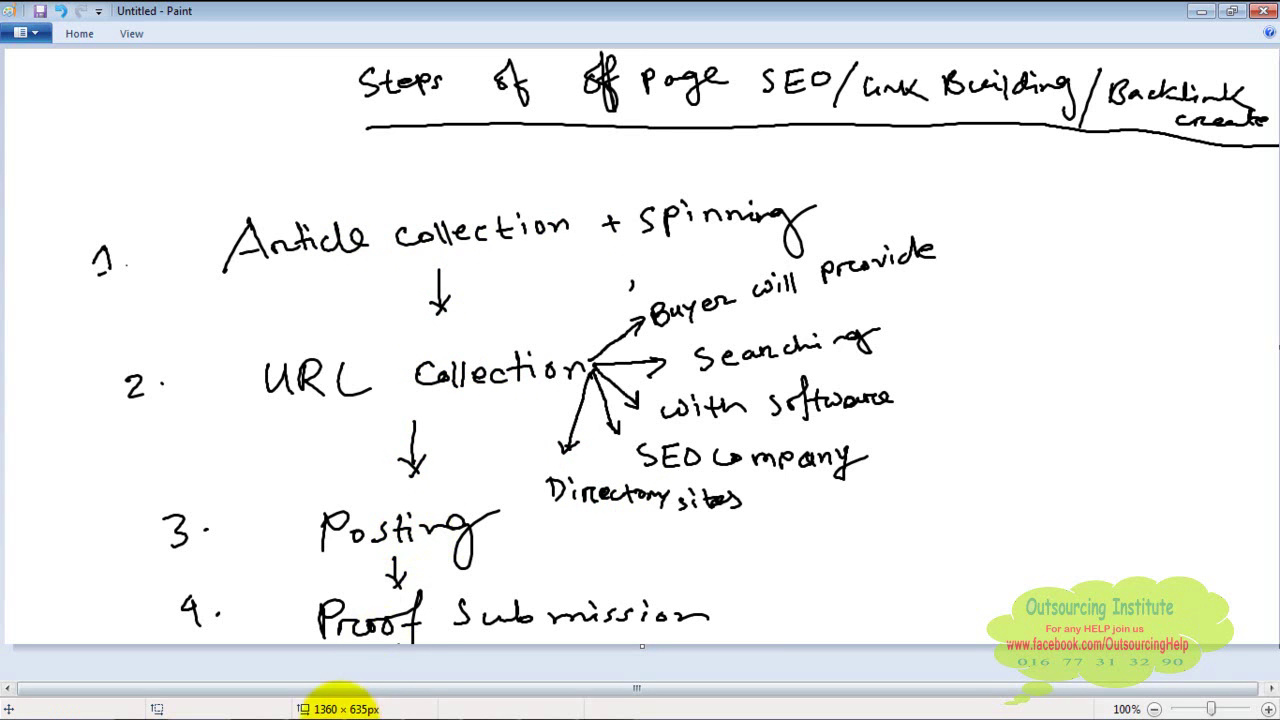
mouse_move(314, 700)
left_click(257, 703)
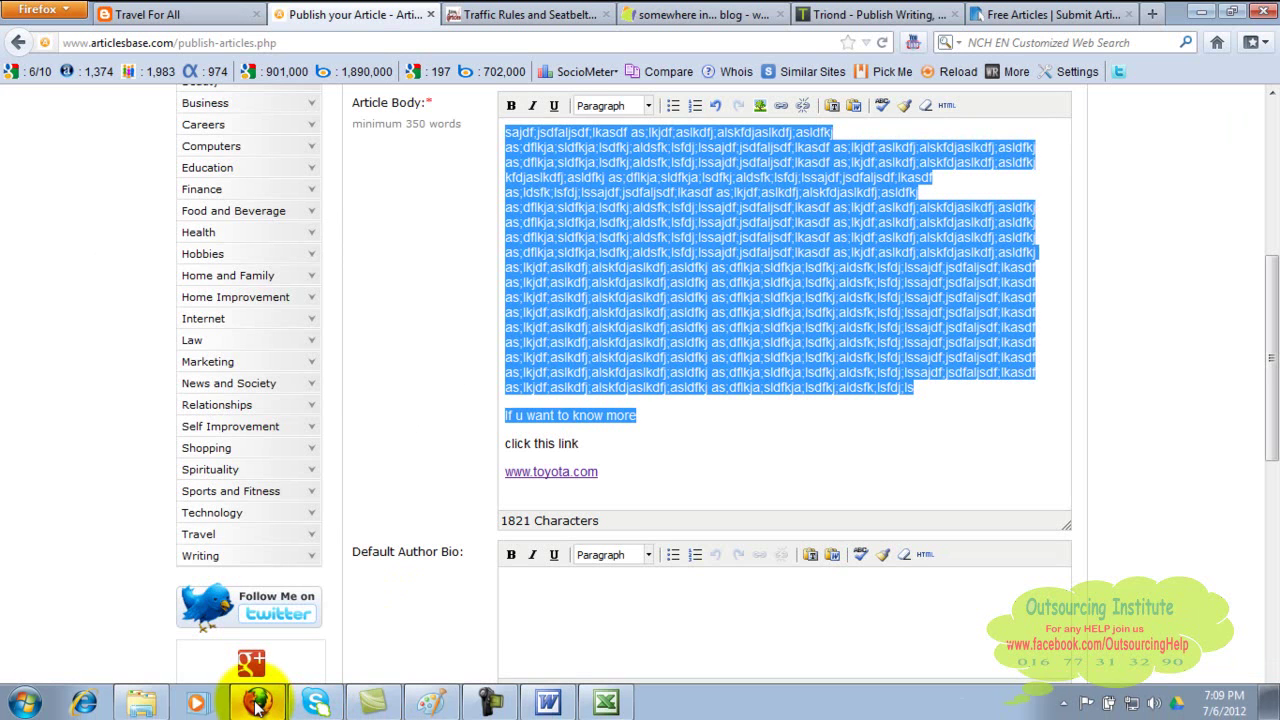
left_click(448, 320)
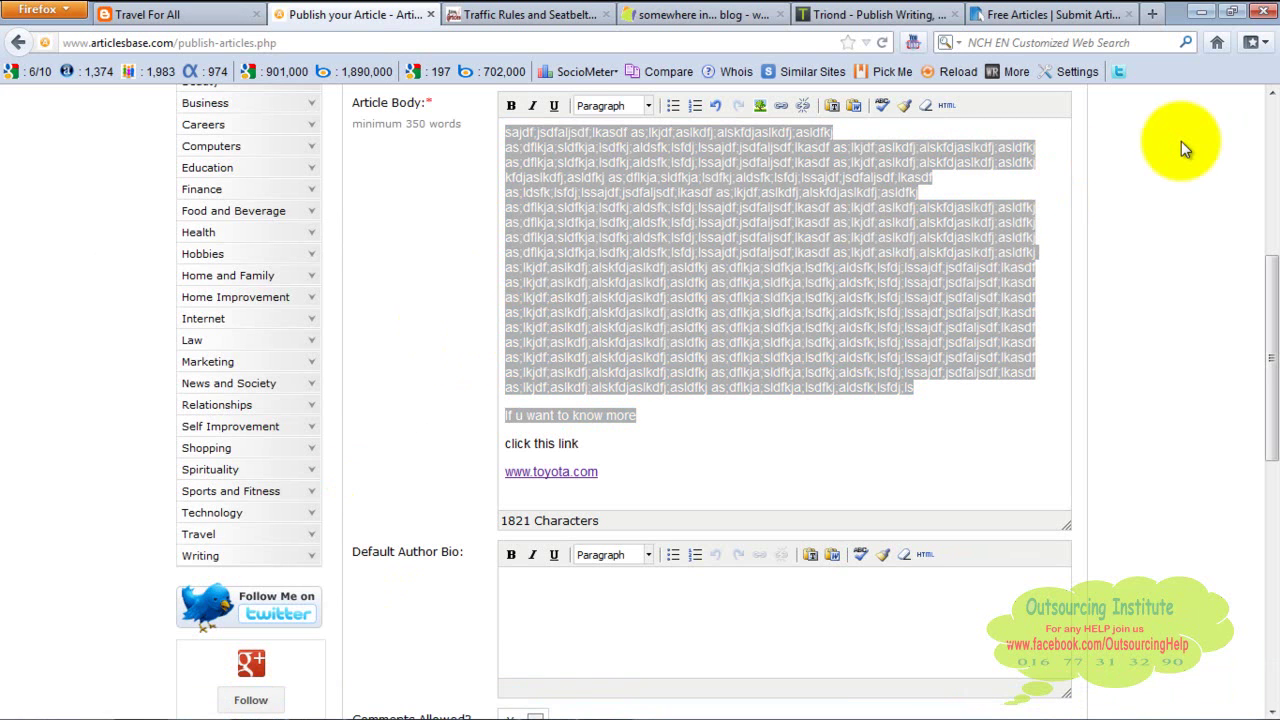
Step: Compare the ArticlesBase publish form with the Travel For All blog, and view the off-page SEO steps on the Paint canvas
left_click(1271, 115)
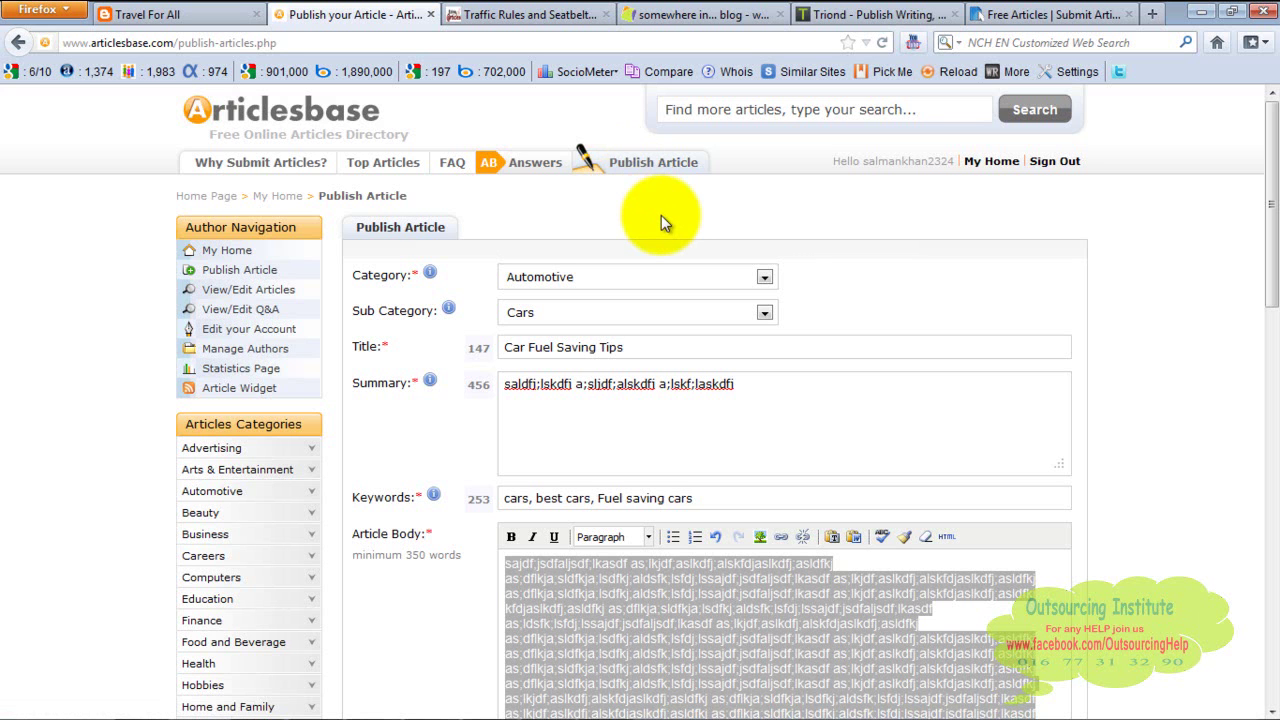
left_click(174, 15)
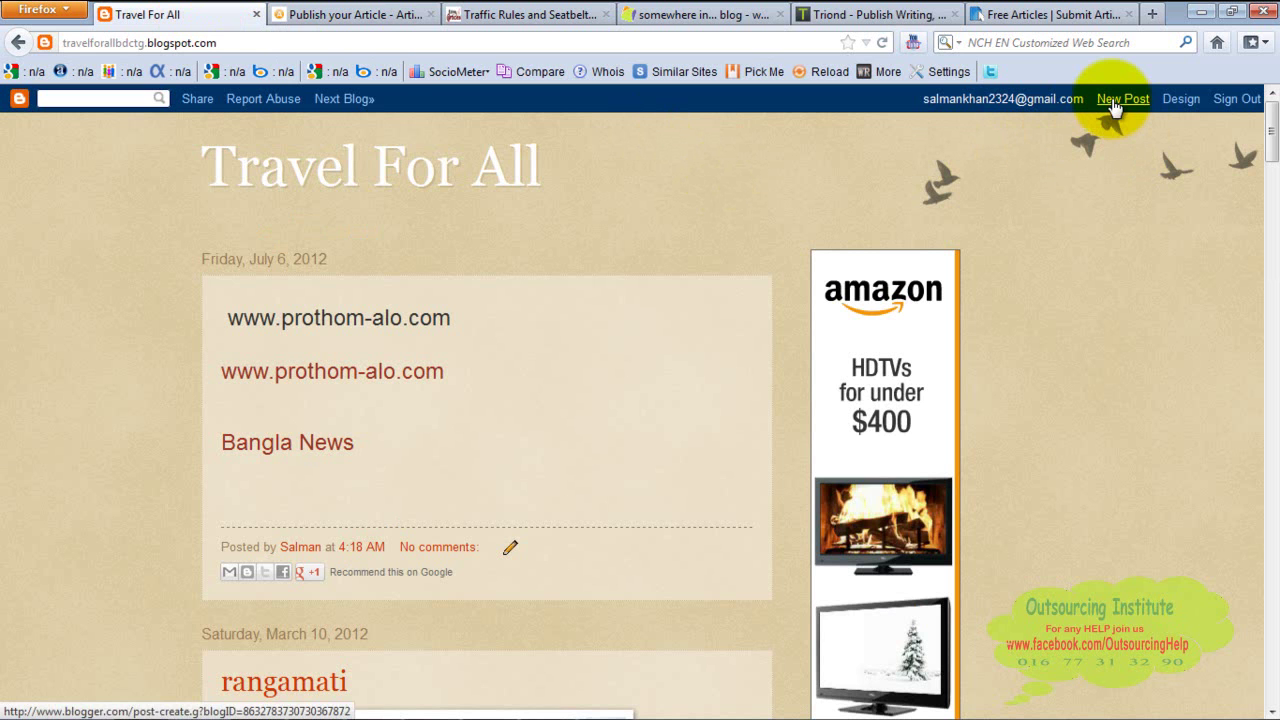
left_click(343, 9)
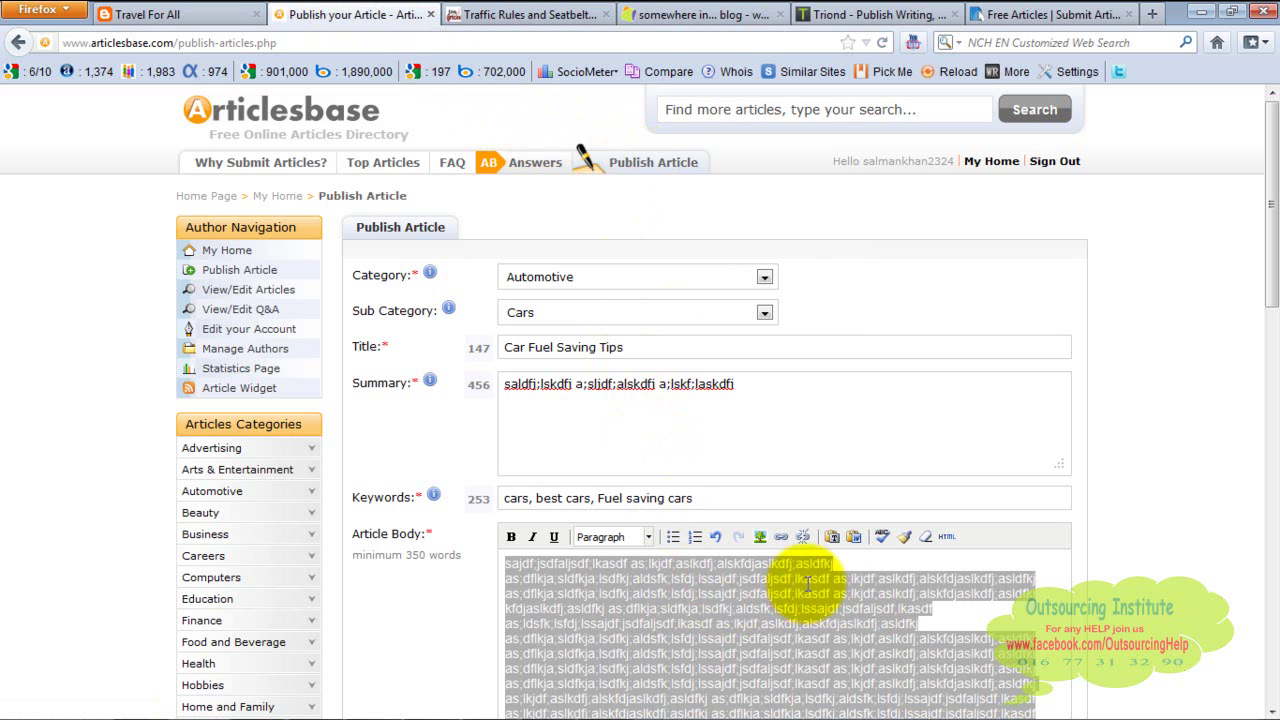
left_click(1271, 711)
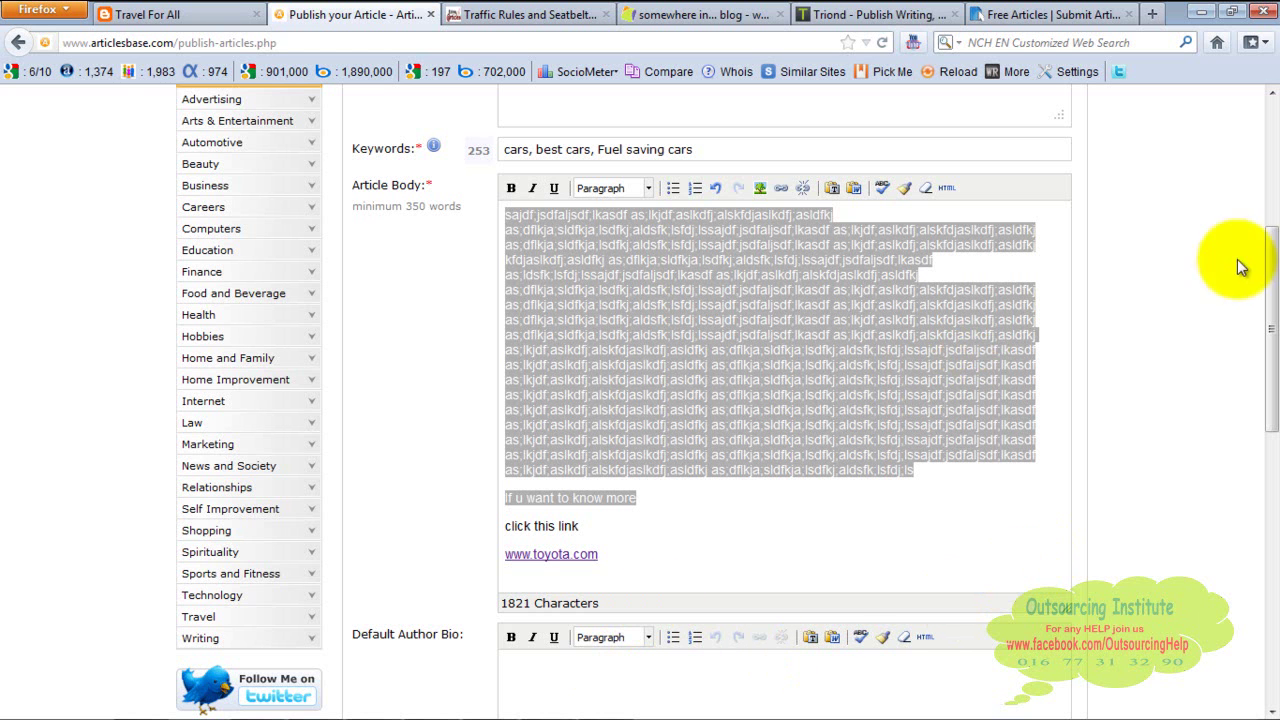
left_click_drag(1272, 290, 1265, 157)
left_click(130, 22)
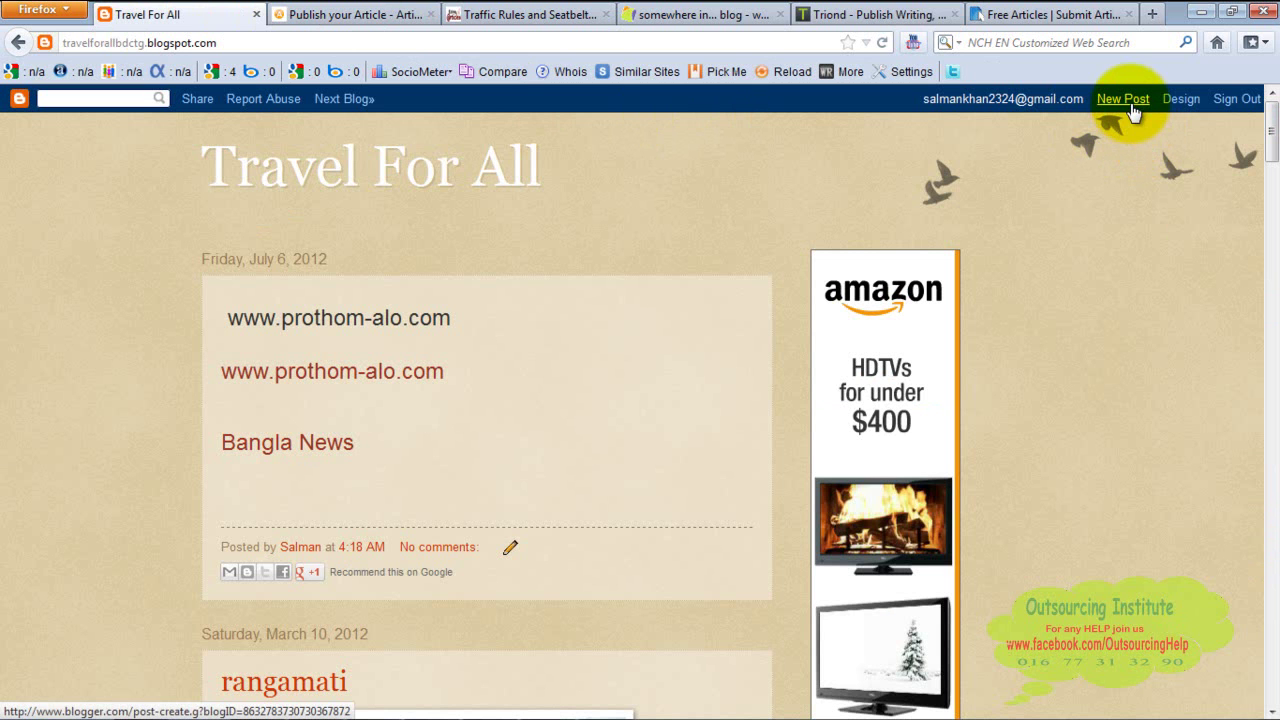
left_click(284, 12)
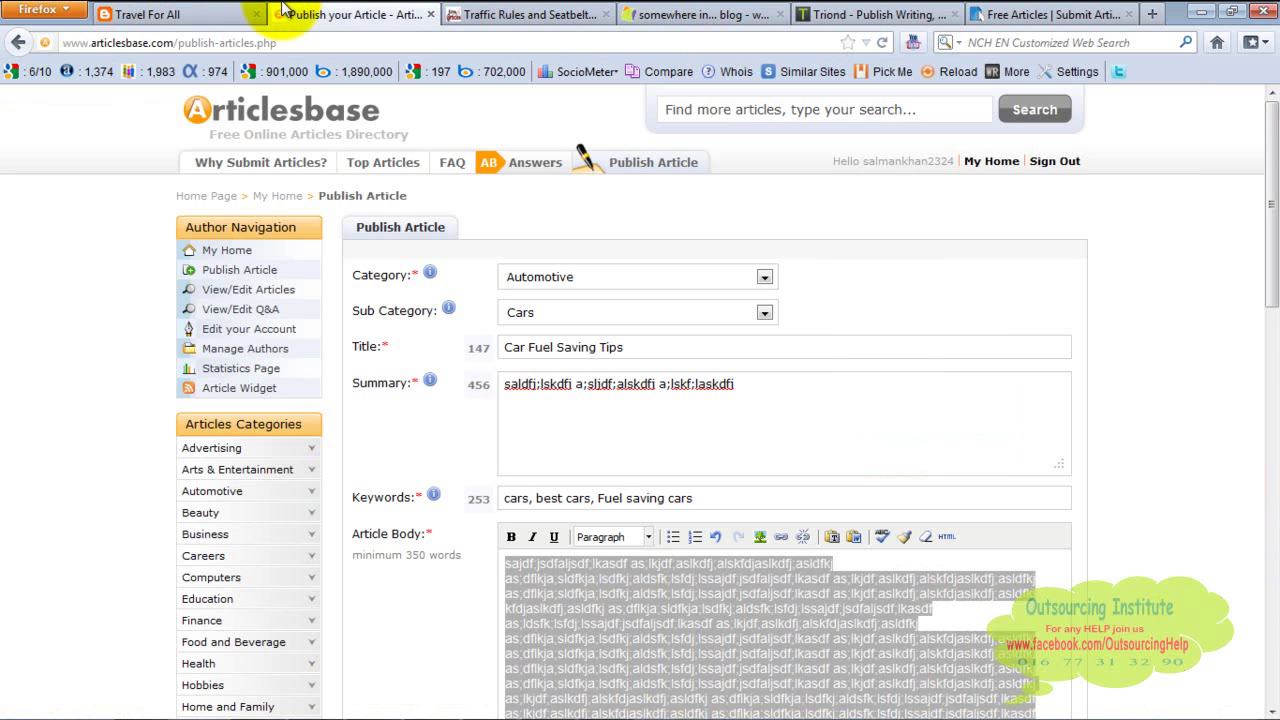
mouse_move(371, 700)
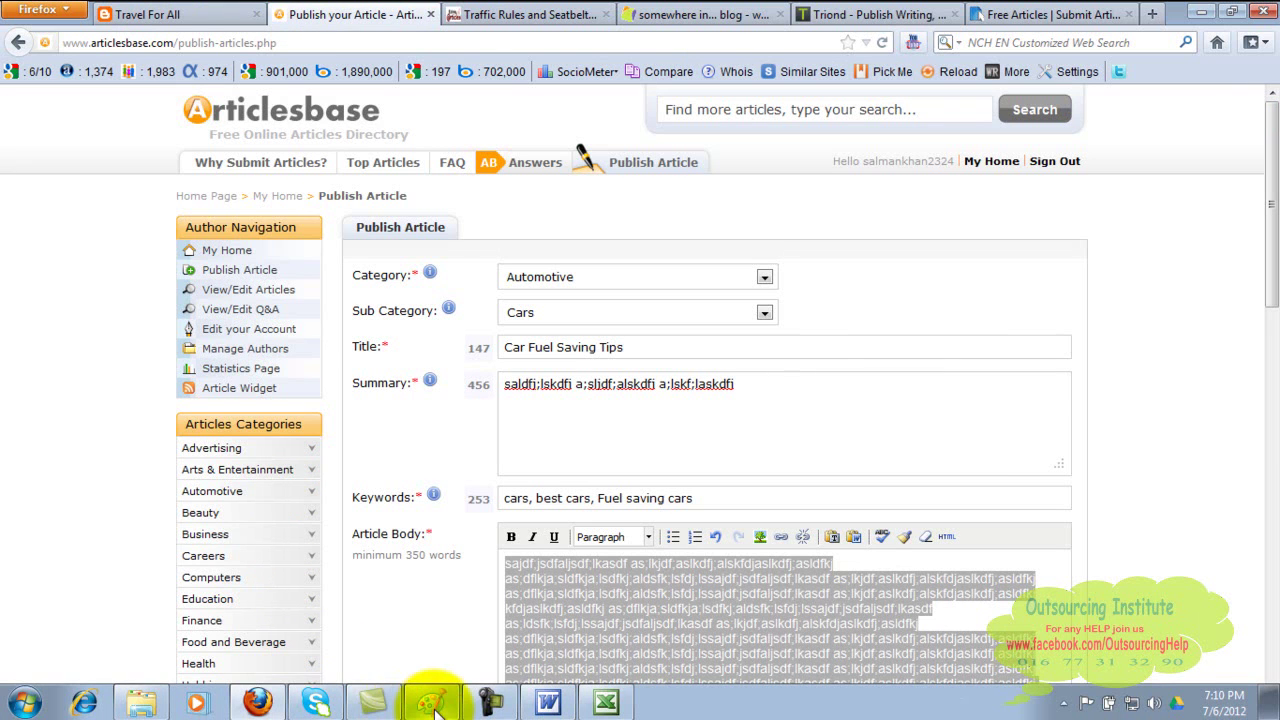
left_click(432, 704)
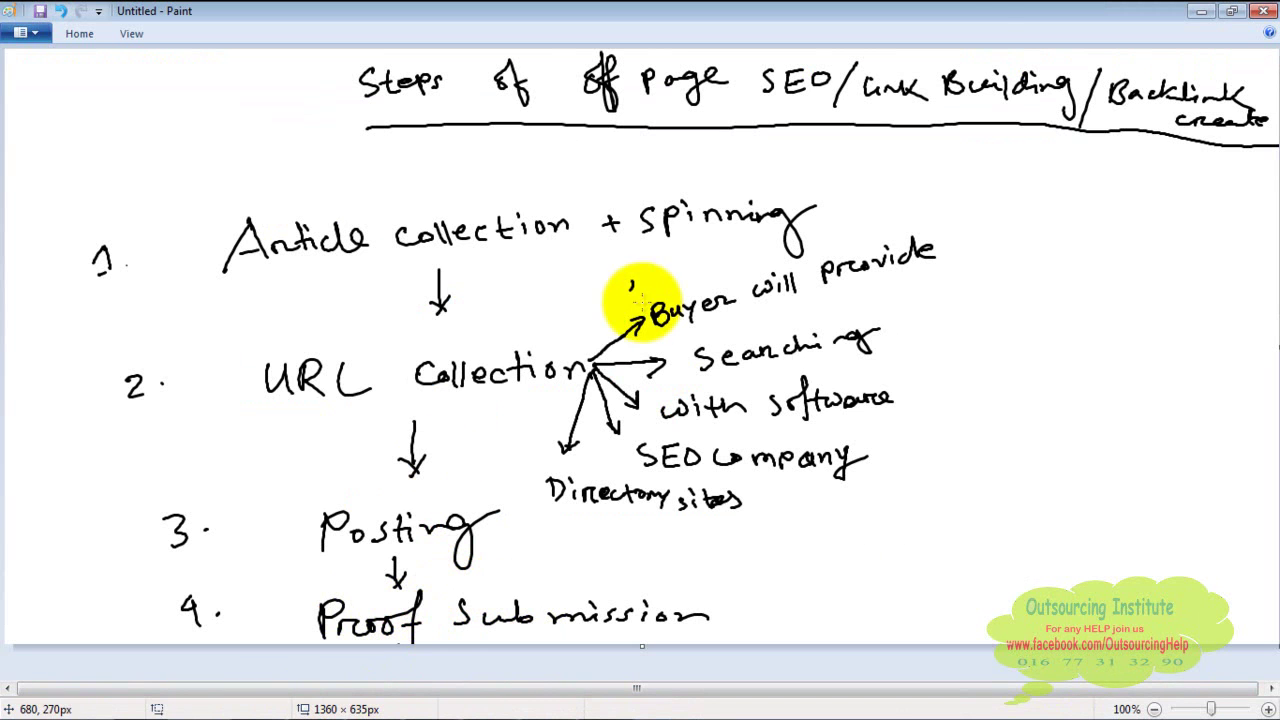
left_click(1201, 10)
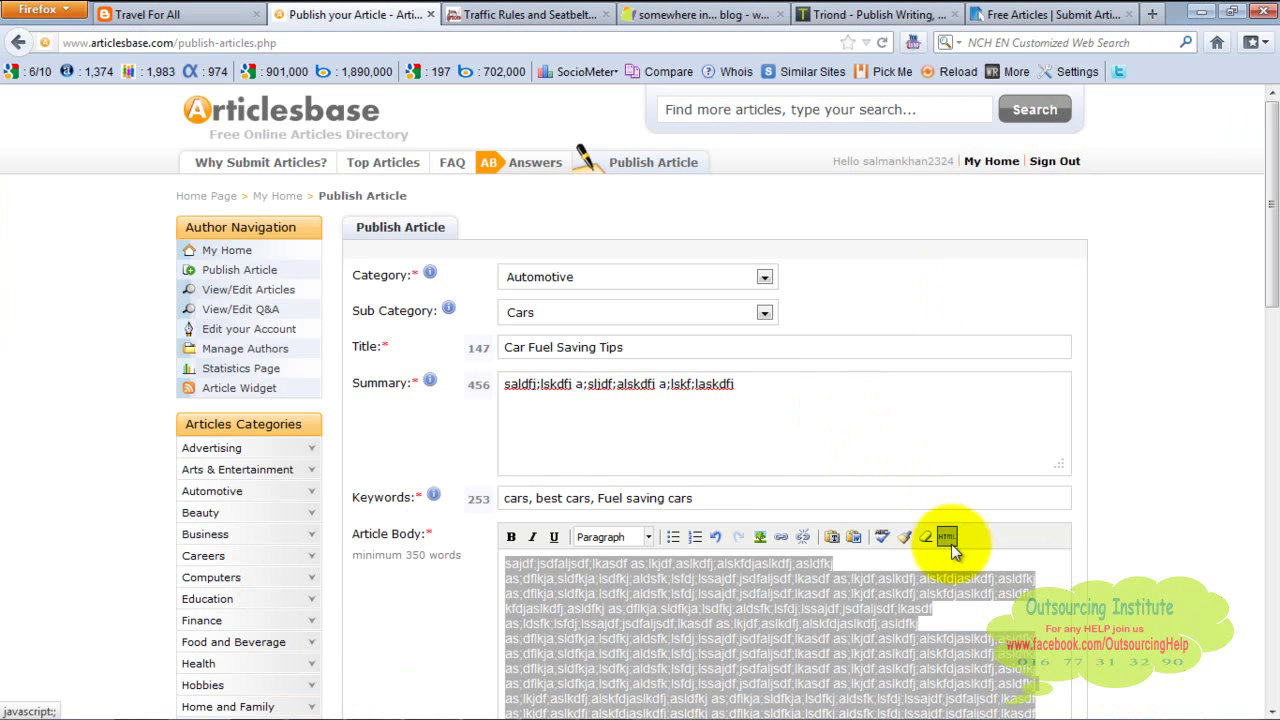
Step: Review the ArticlesBase publish form, from its page address and article fields to the verification code and submission options
left_click(1003, 570)
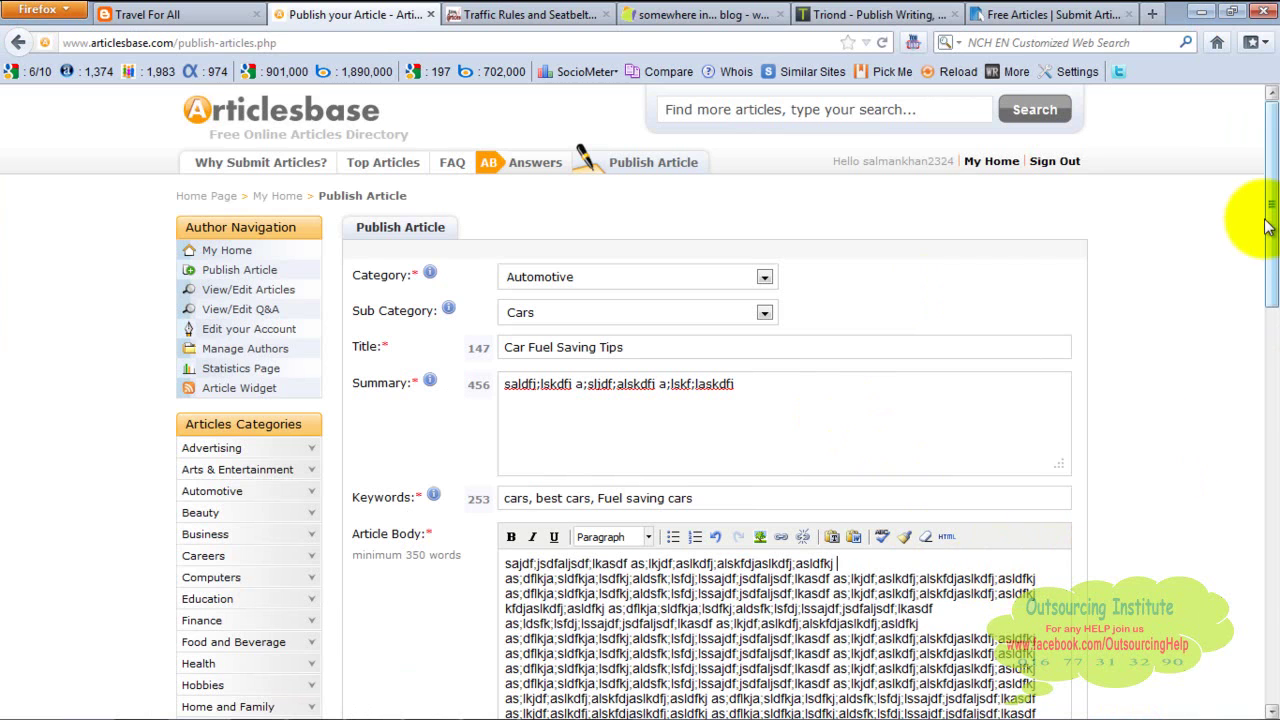
left_click_drag(1272, 225, 1268, 400)
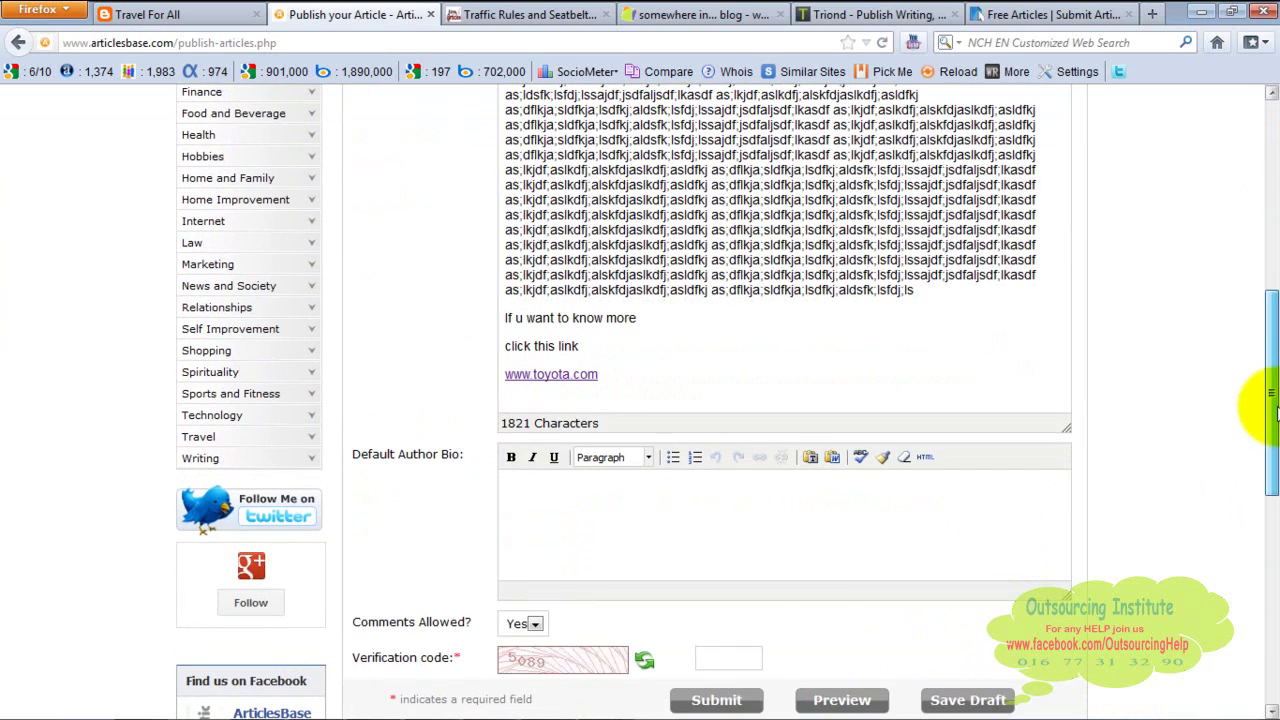
left_click(742, 663)
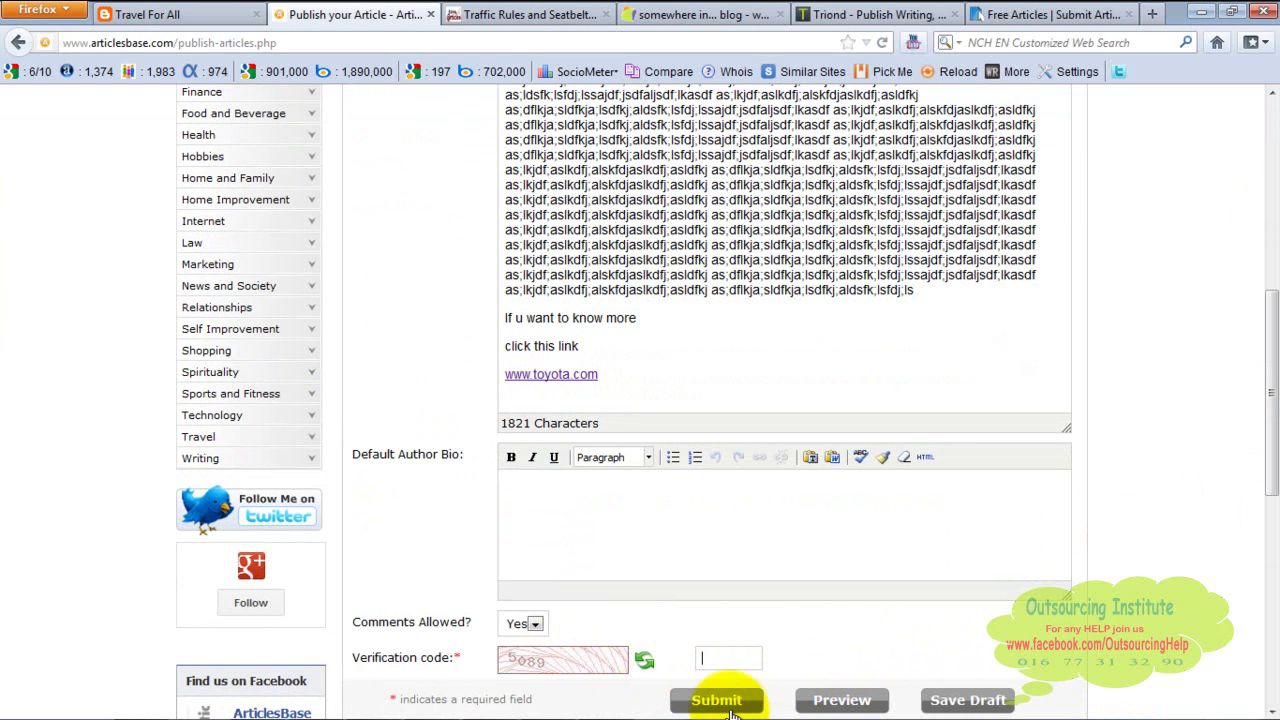
left_click(1275, 180)
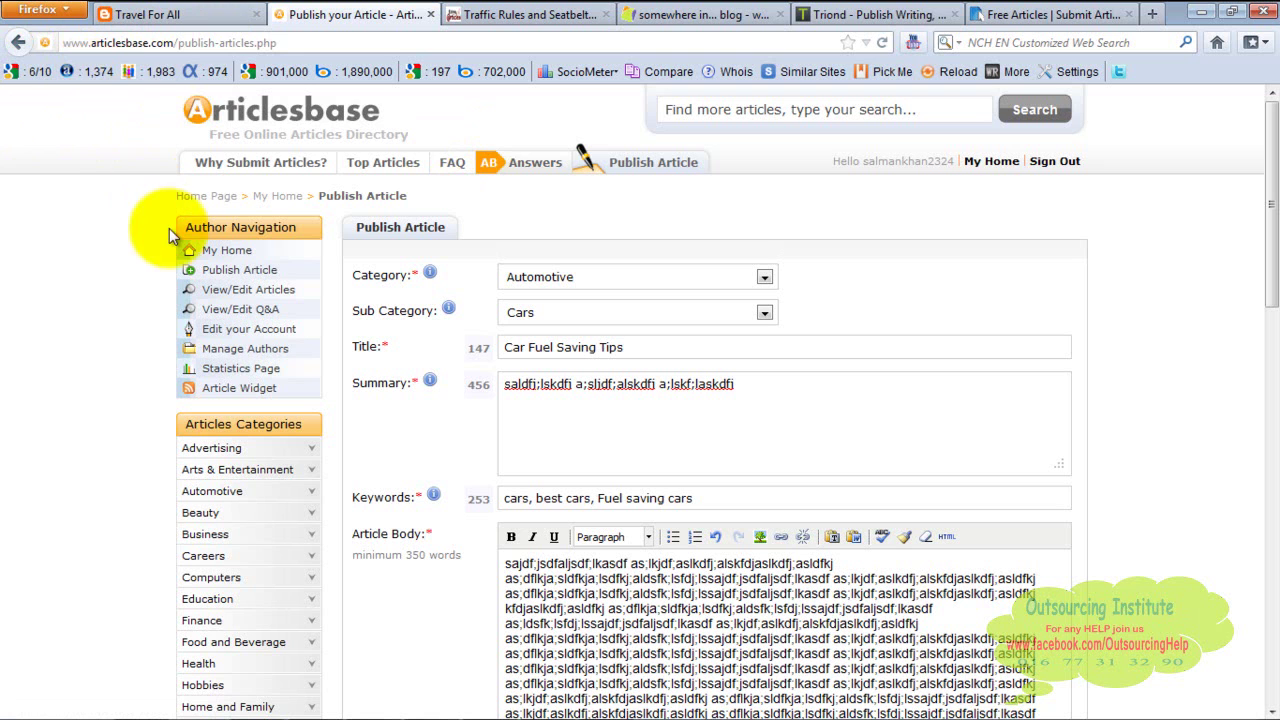
left_click(246, 46)
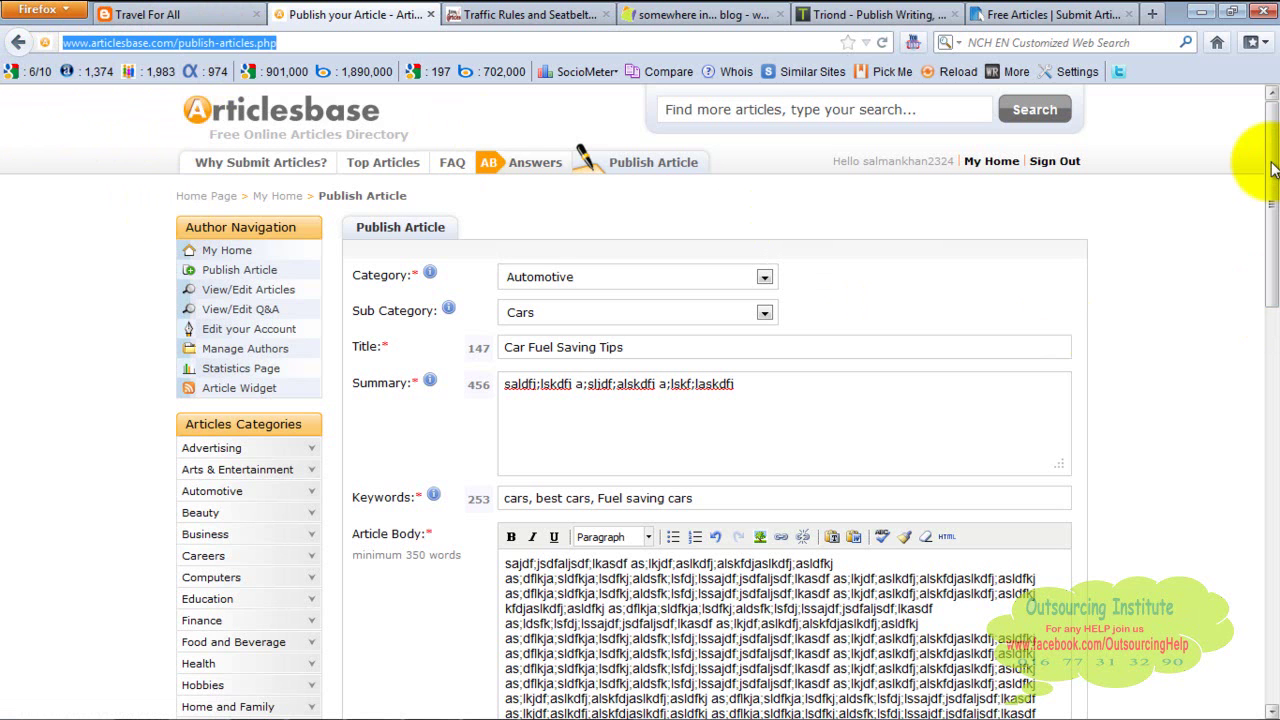
left_click_drag(1272, 170, 1268, 458)
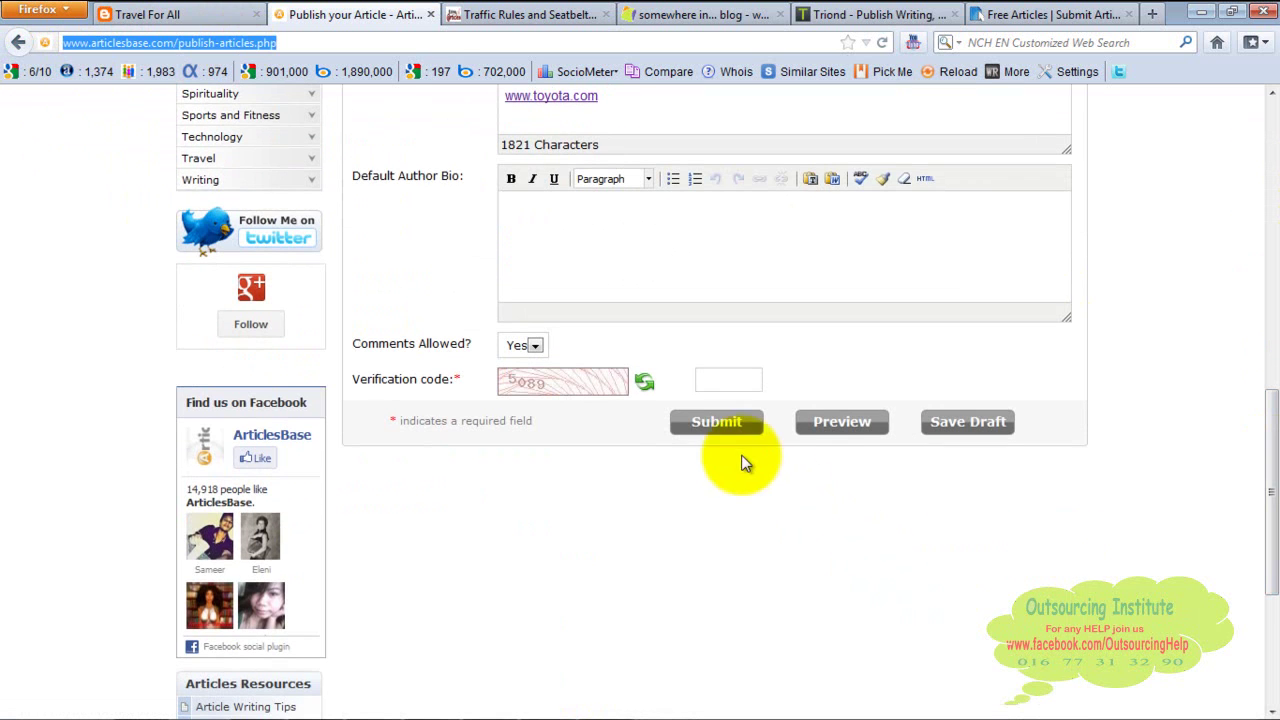
left_click(720, 425)
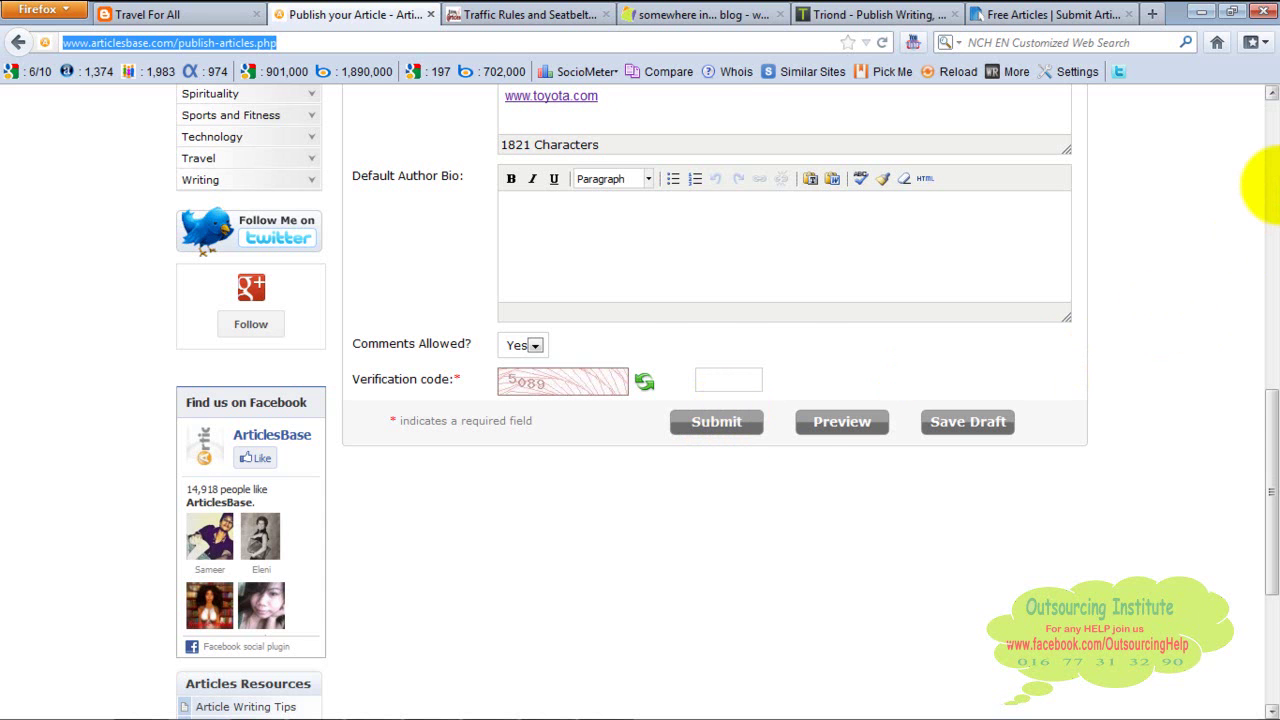
scroll(1265, 185, "up", 10)
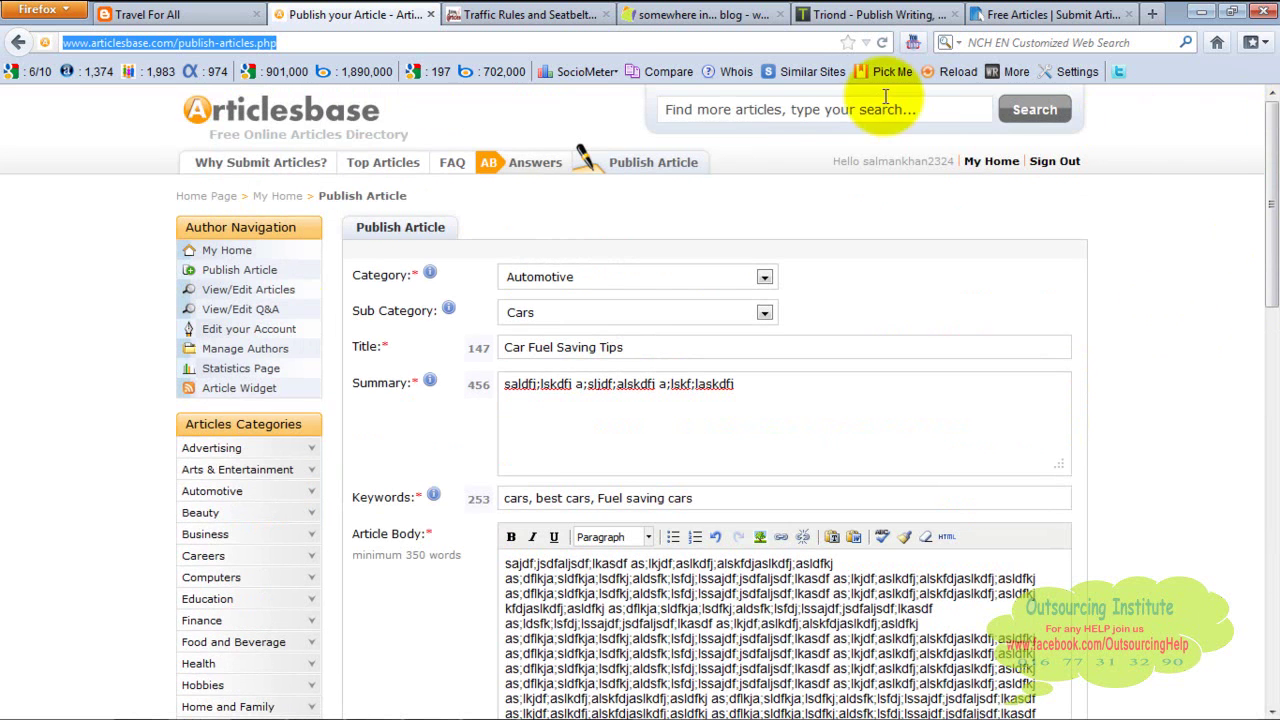
Step: Copy the full web address of the ArticlesBase publish page
left_click(236, 40)
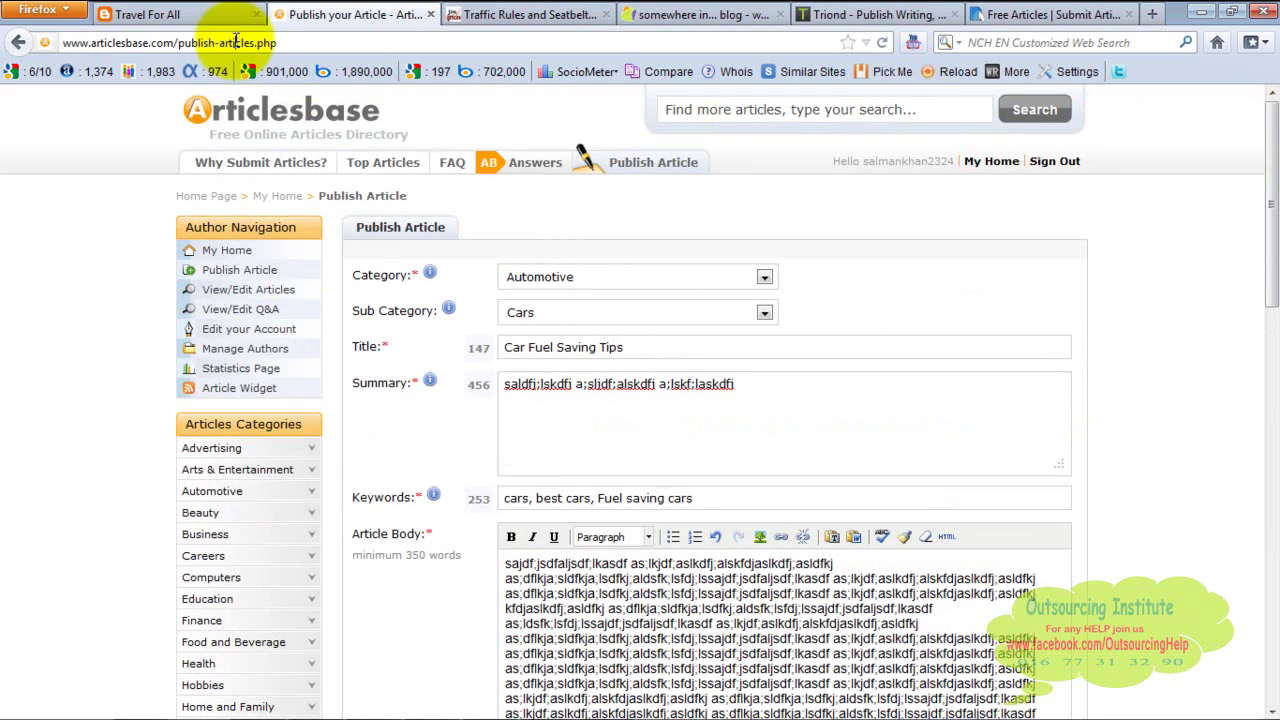
triple_click(236, 40)
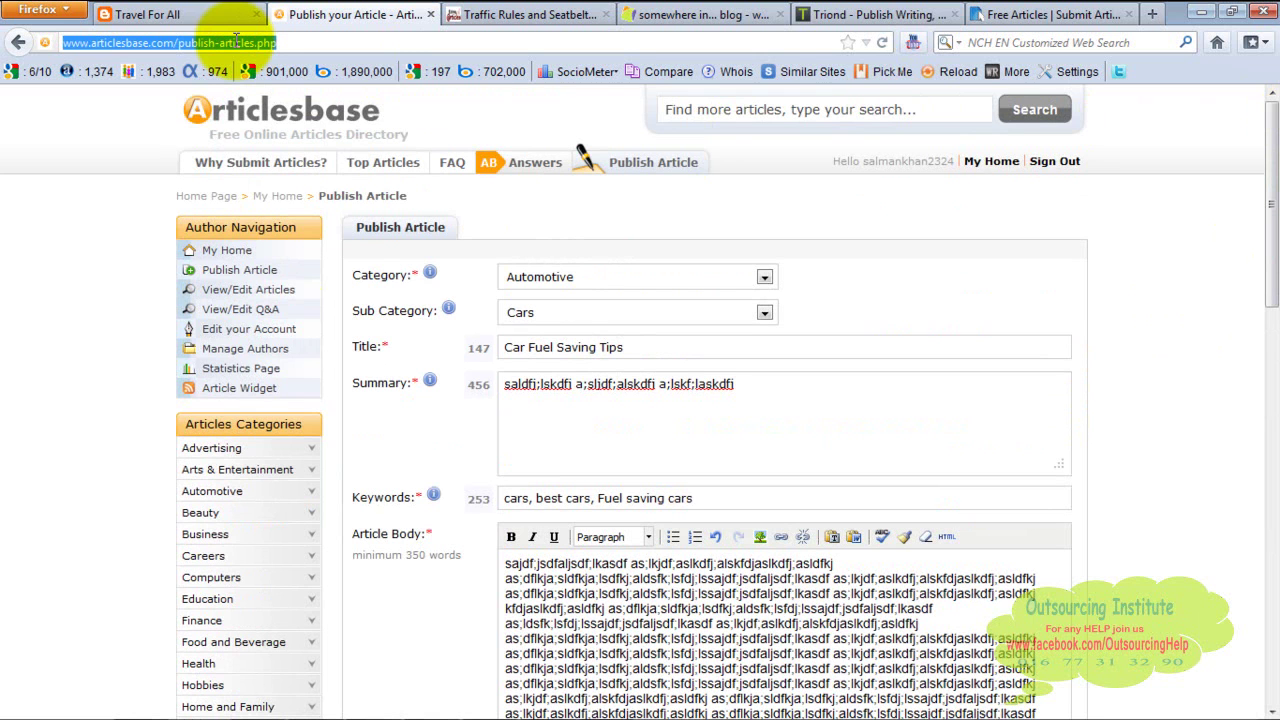
right_click(236, 40)
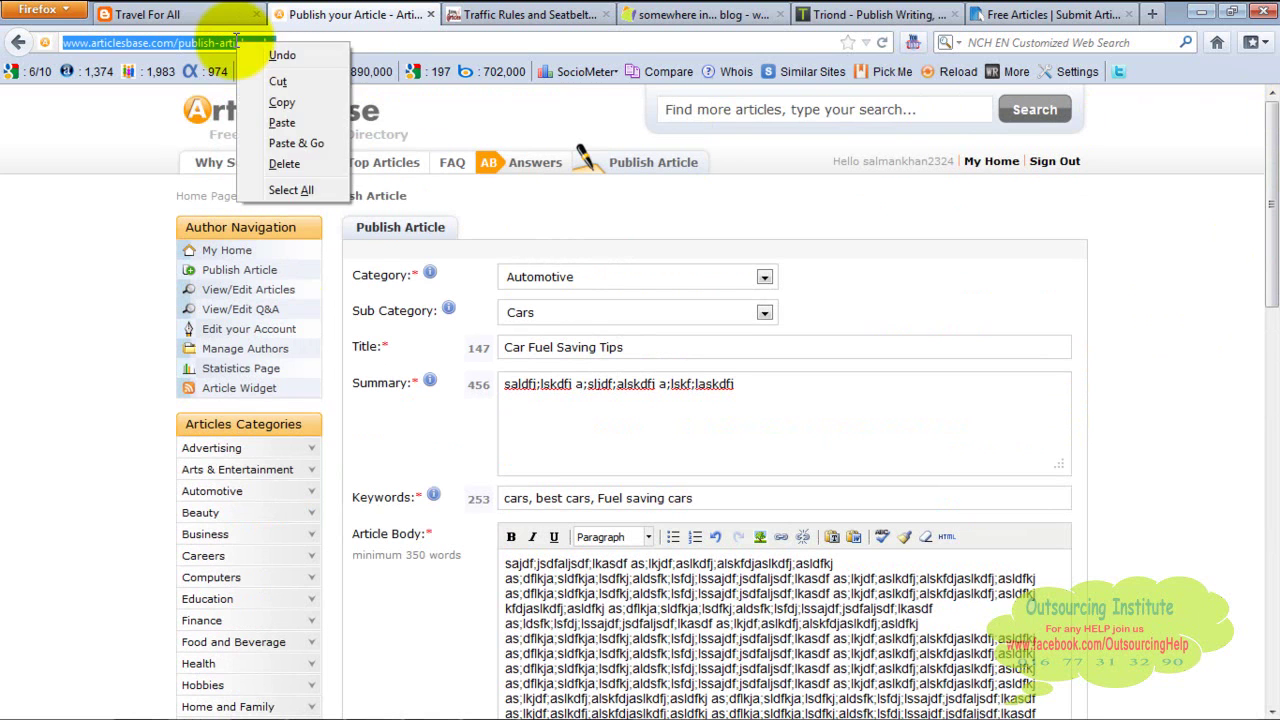
left_click(290, 96)
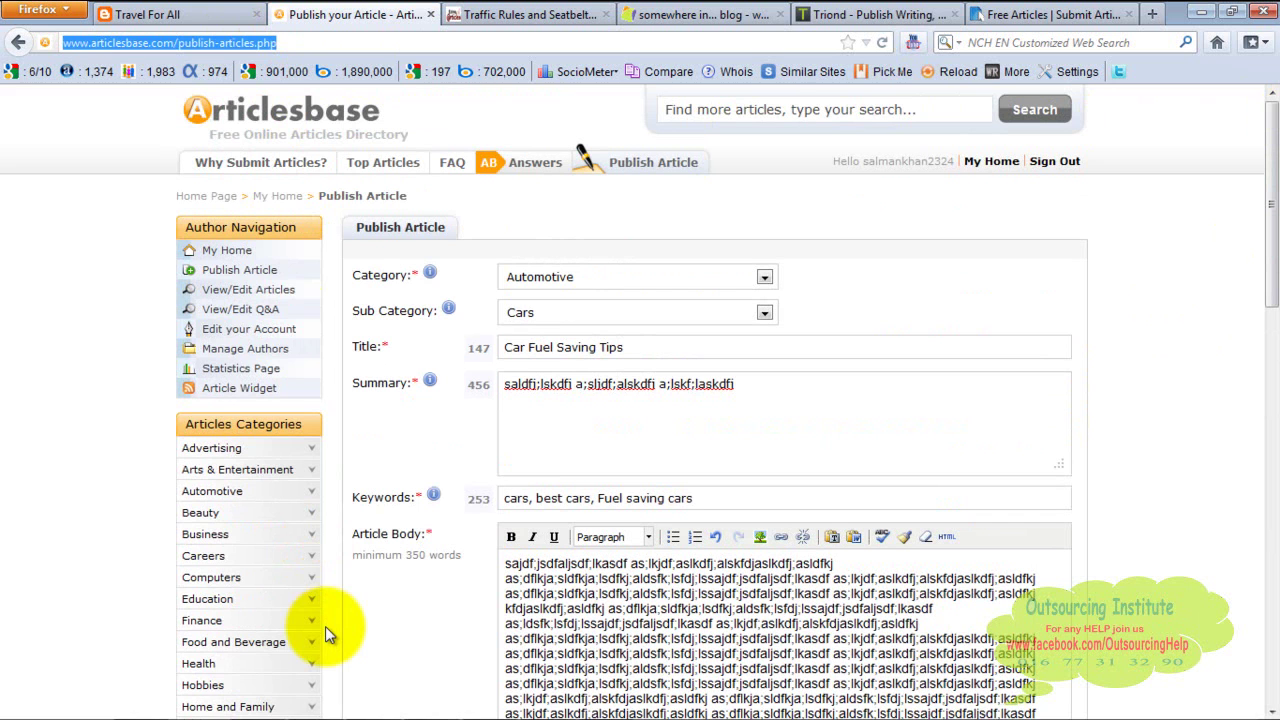
Step: Open a blank workbook in Microsoft Office Excel 2003 and paste the copied ArticlesBase address into cell C1
mouse_move(30, 680)
left_click(25, 702)
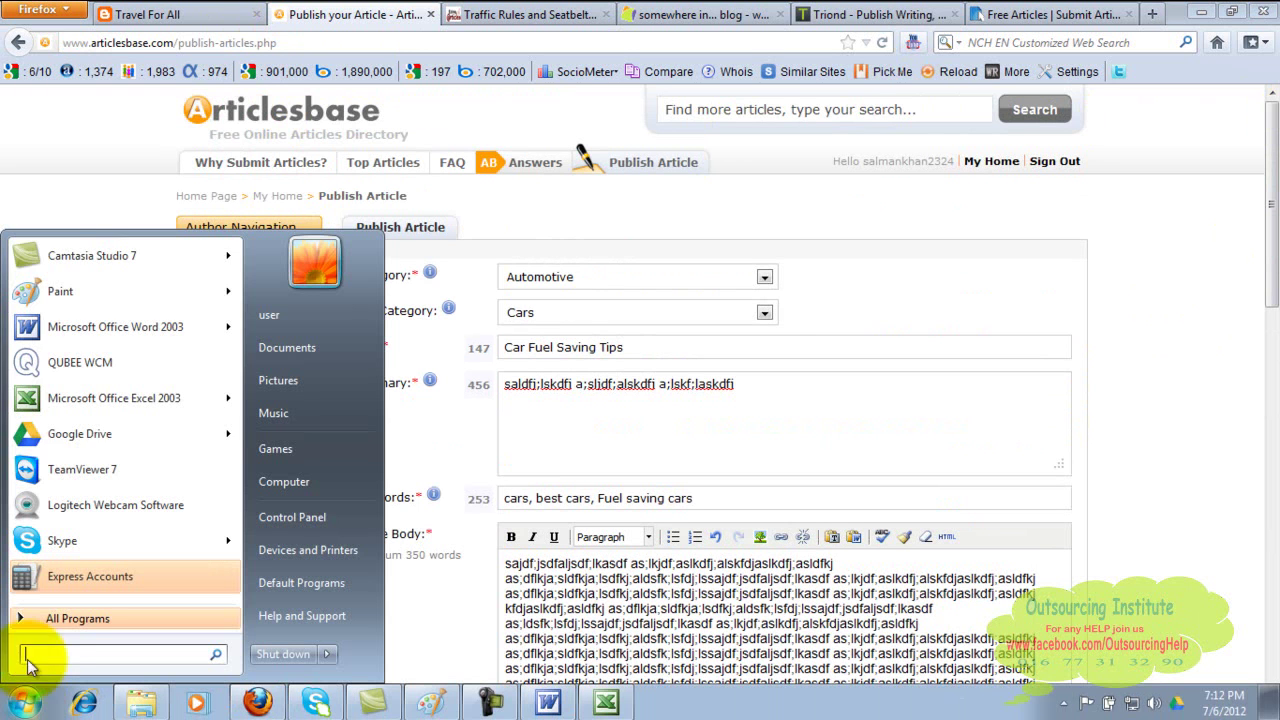
left_click(106, 390)
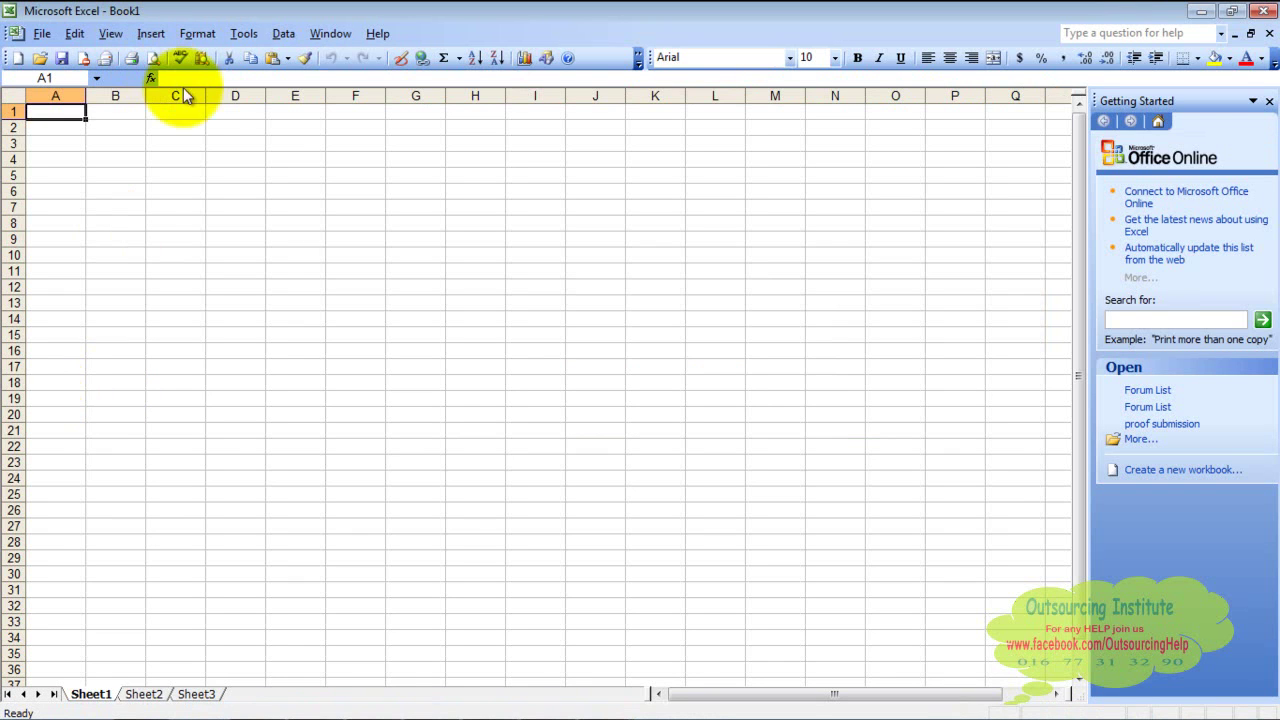
left_click(190, 114)
right_click(190, 114)
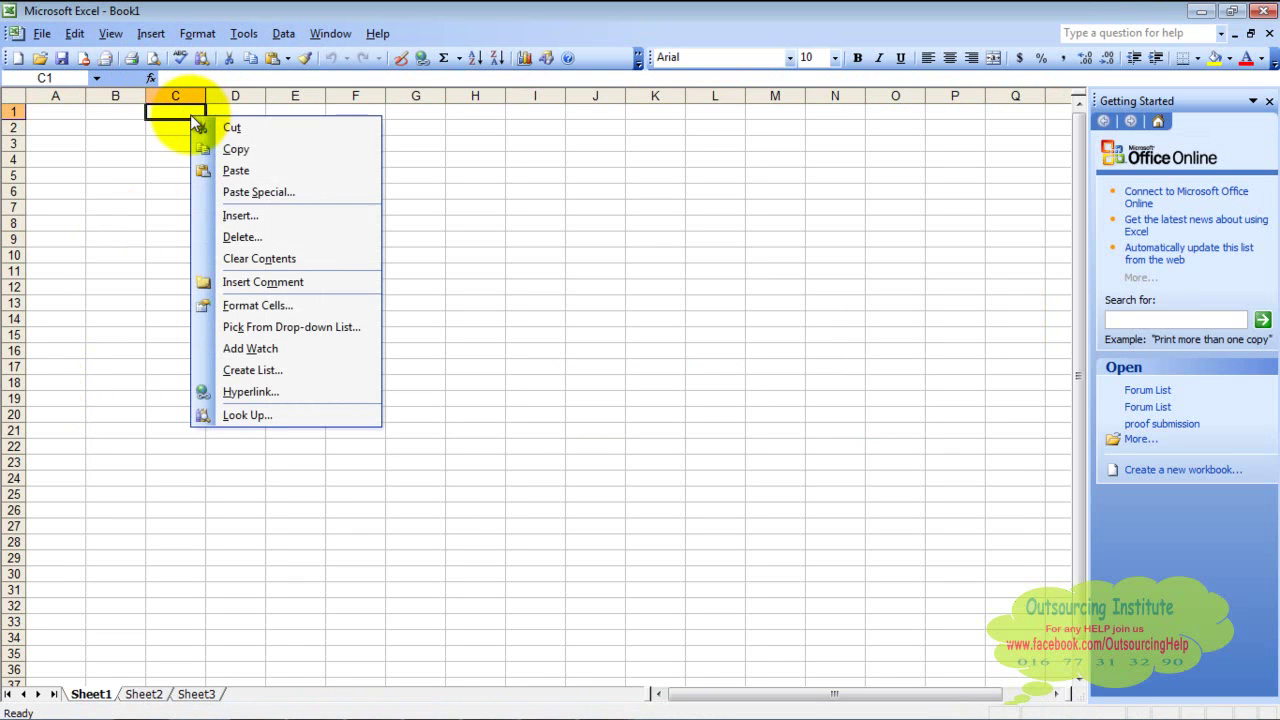
left_click(250, 169)
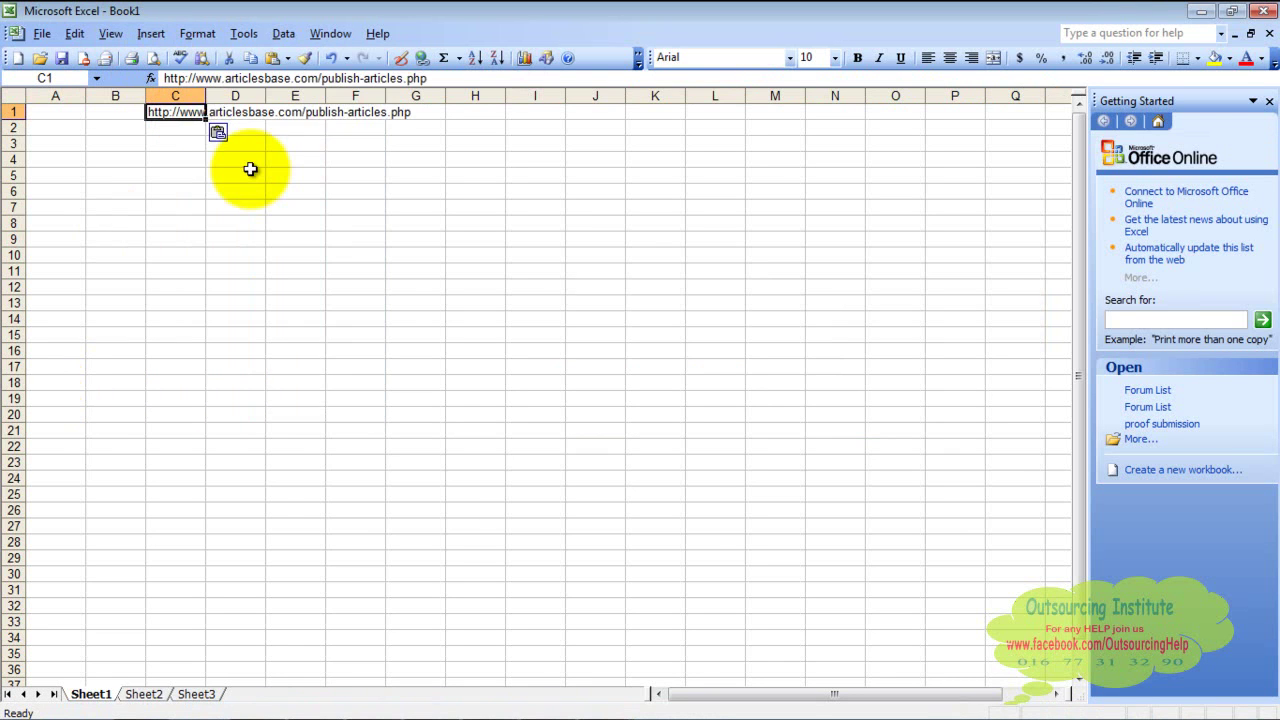
left_click(420, 130)
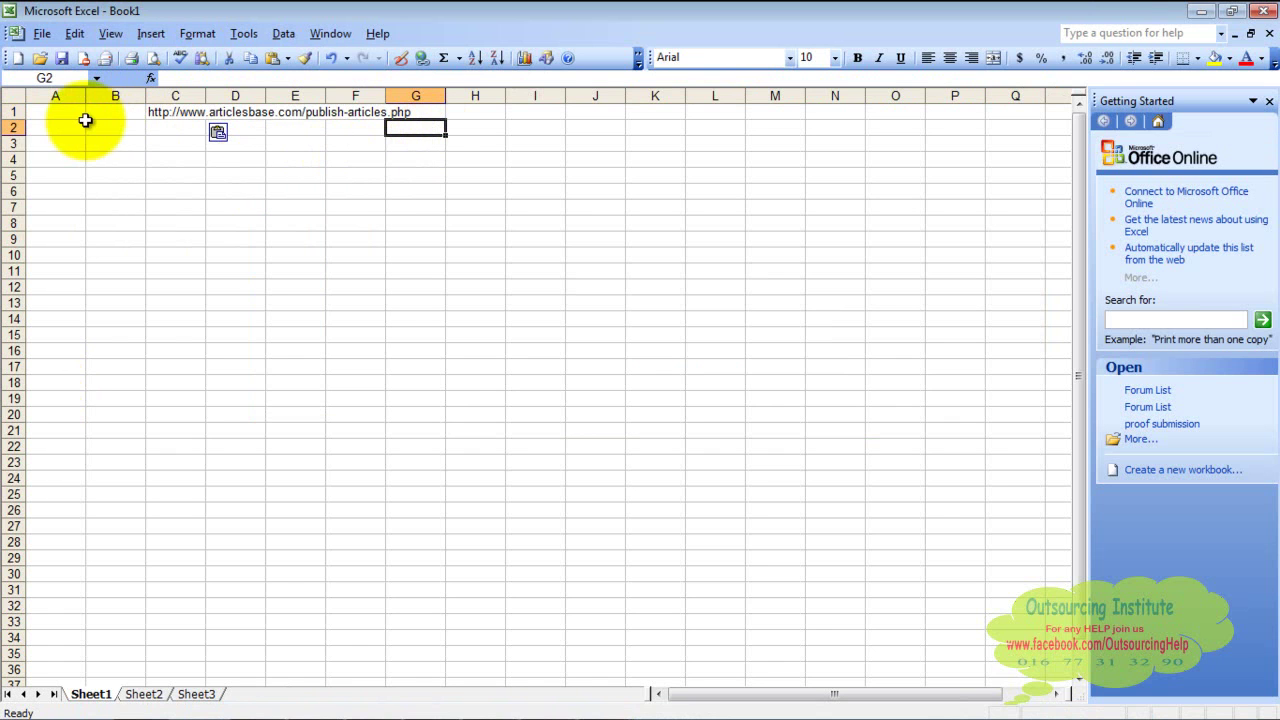
left_click(188, 130)
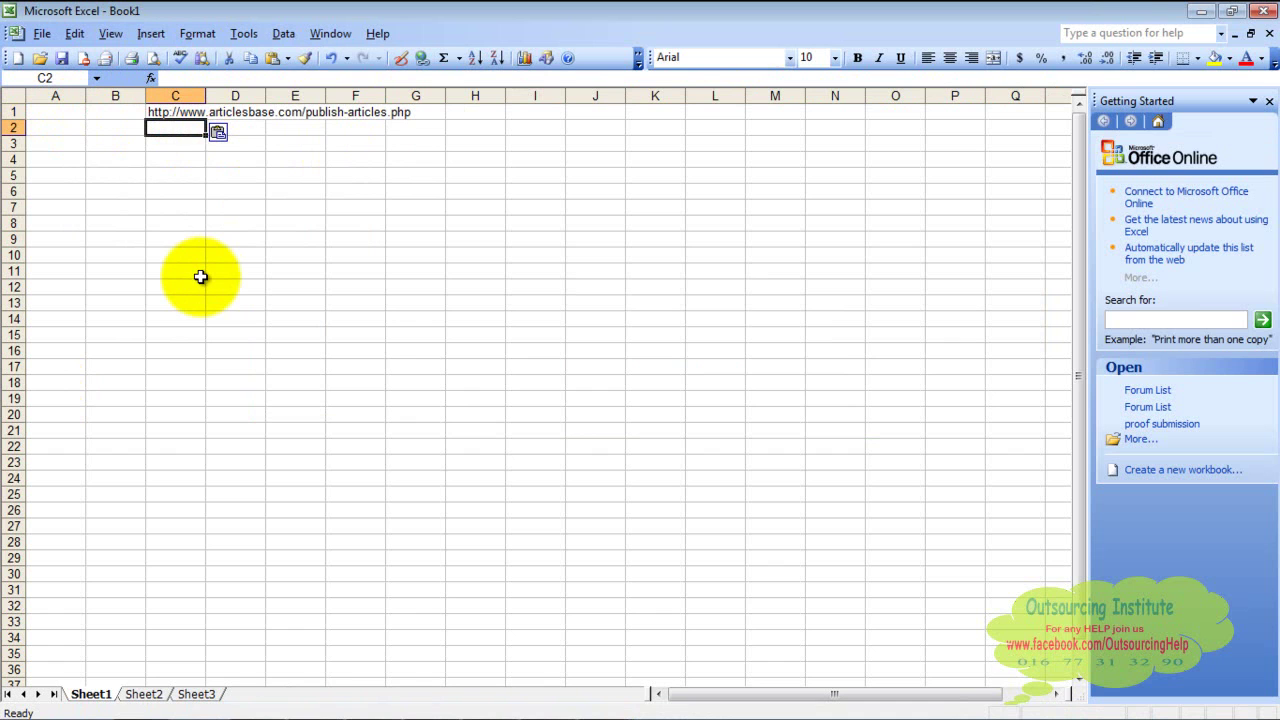
left_click(302, 115)
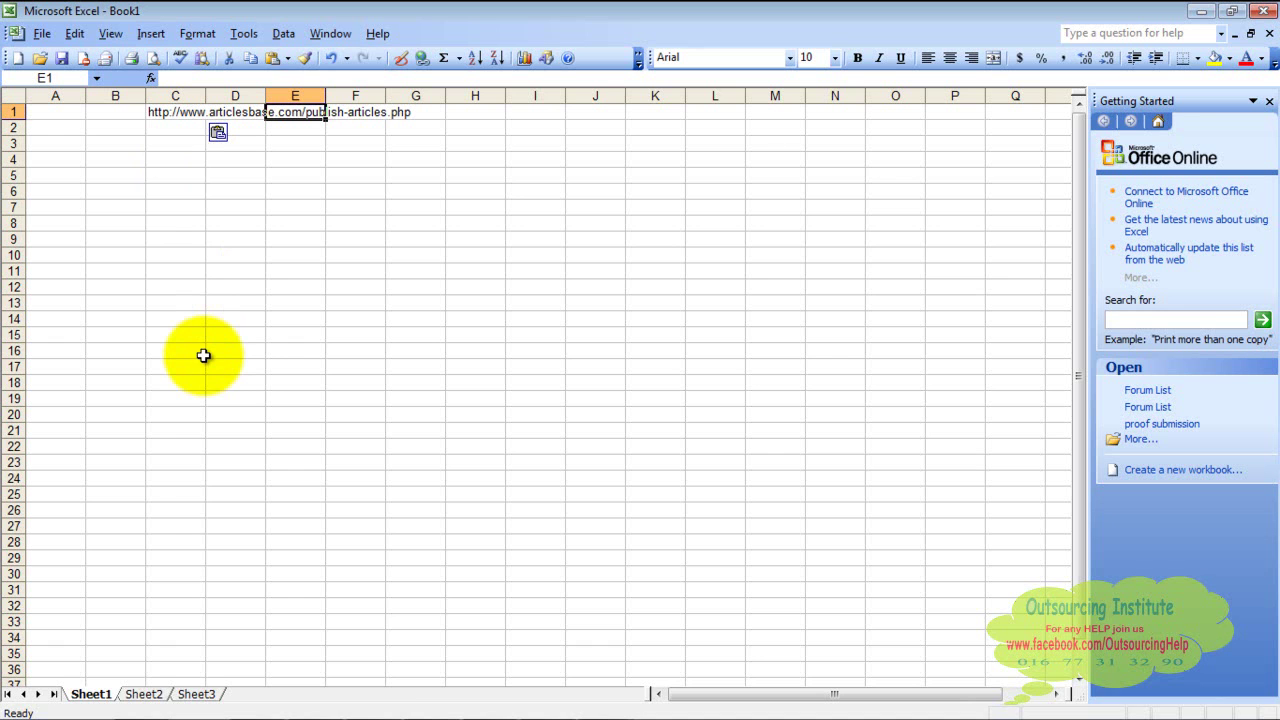
Step: Switch to the Paint canvas and handwrite "+ Link Building" after Posting in step 3
mouse_move(252, 698)
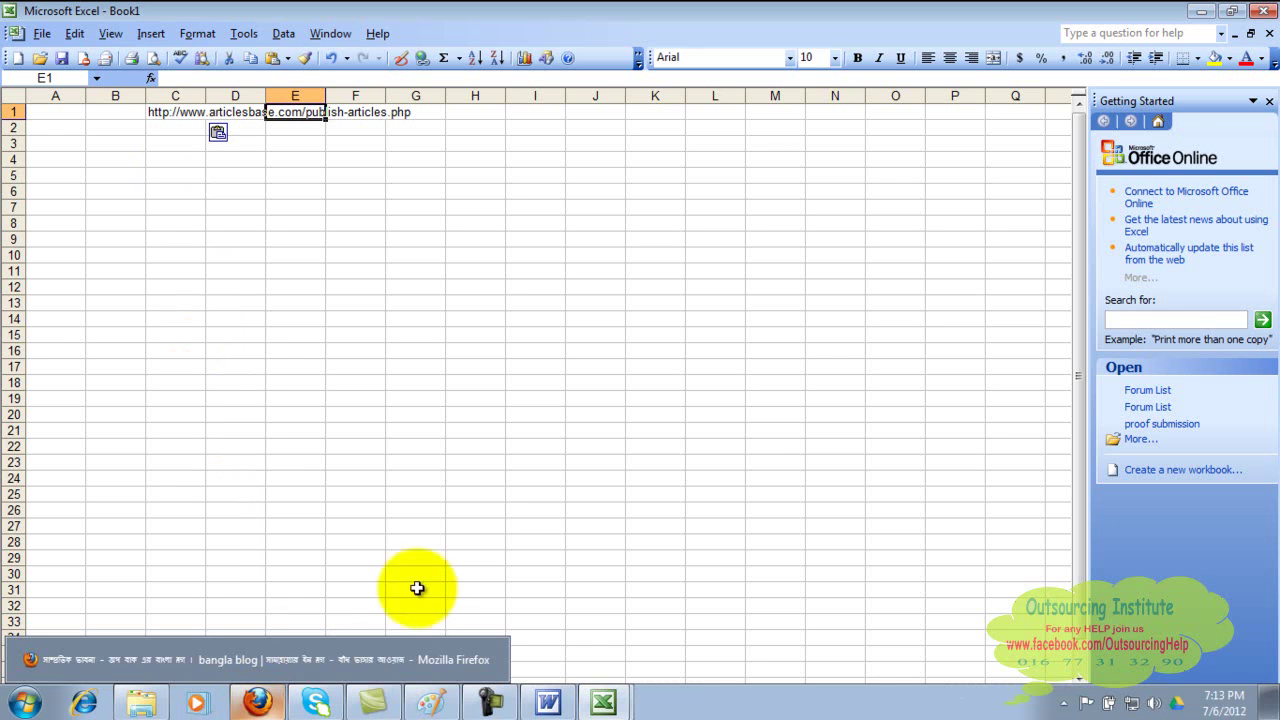
left_click(268, 702)
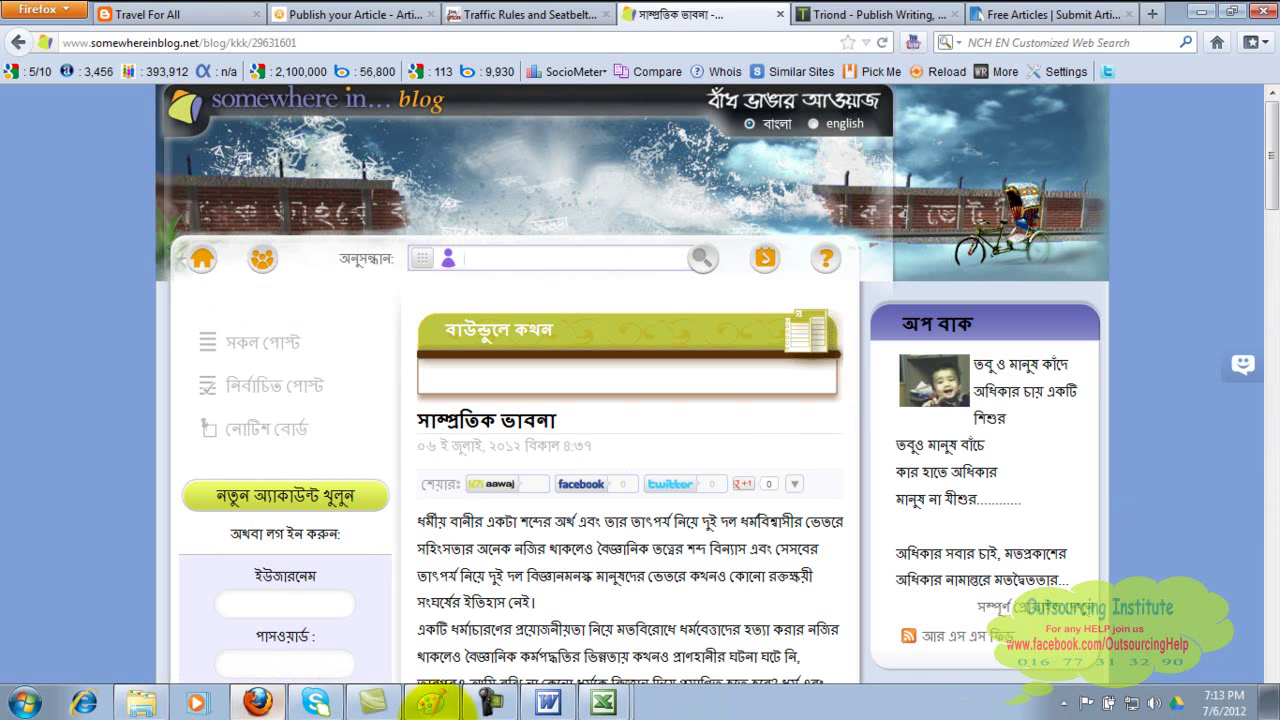
left_click(433, 706)
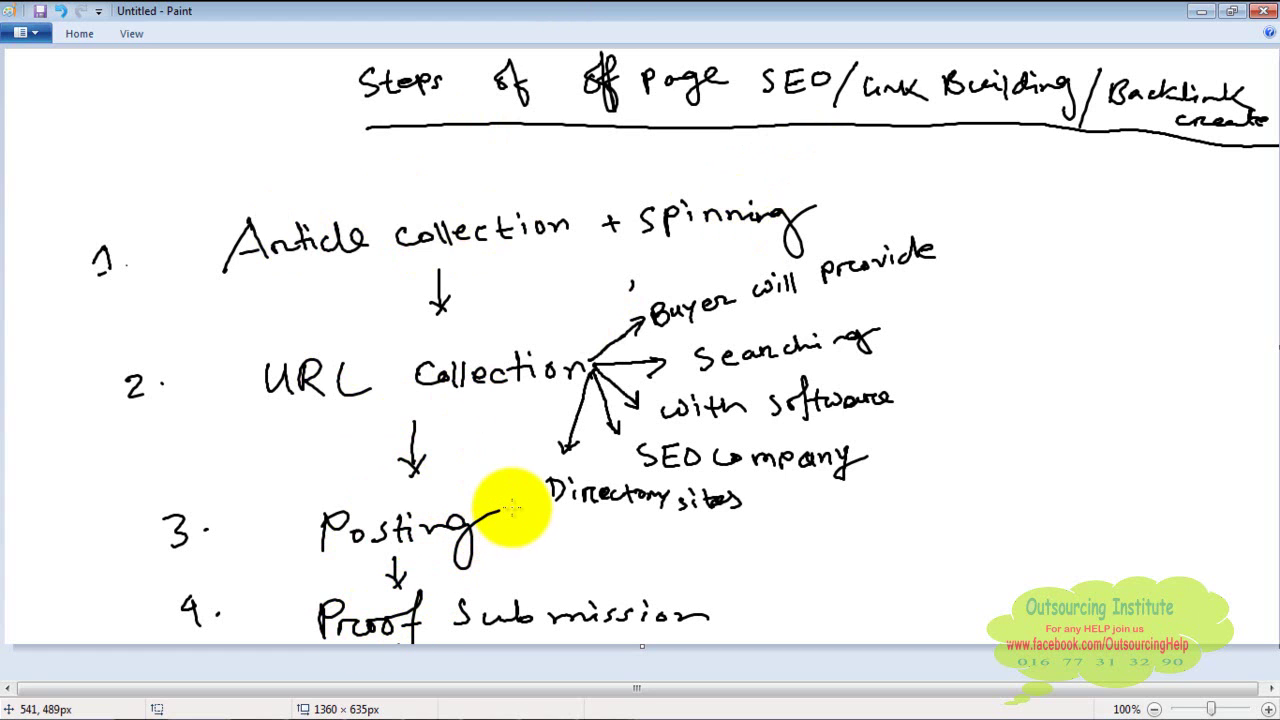
left_click(392, 364)
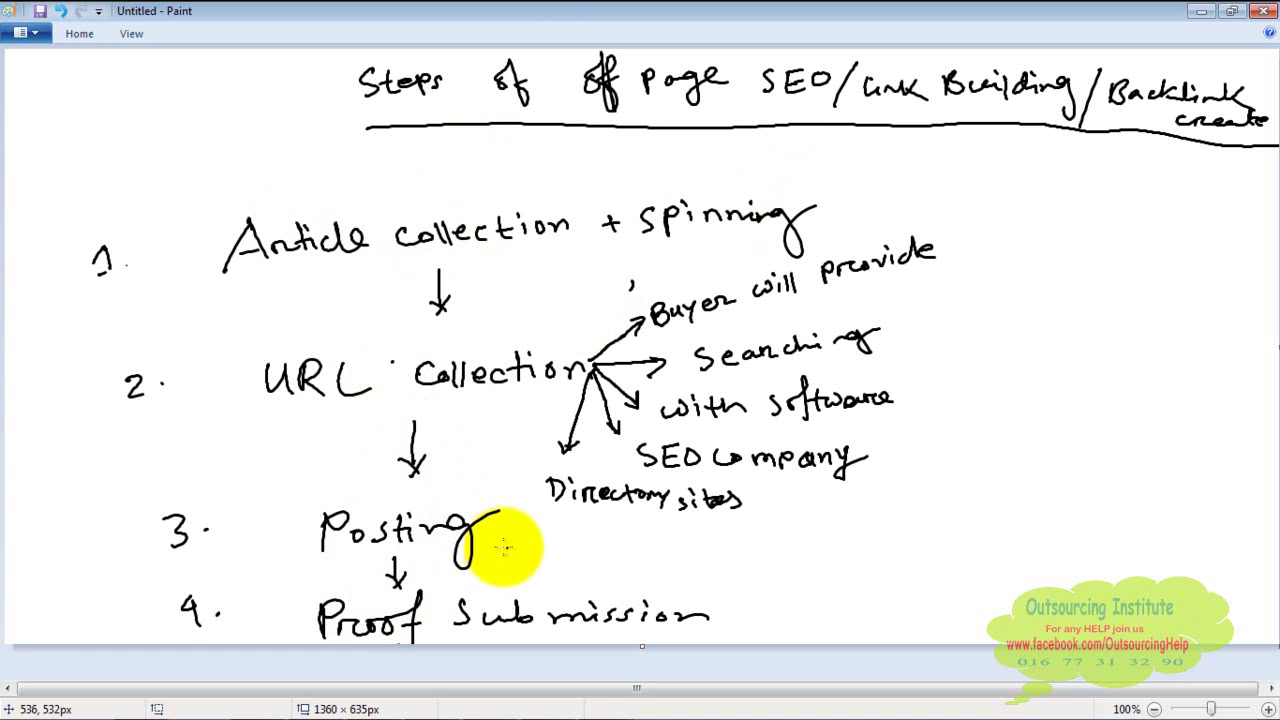
left_click_drag(494, 541, 541, 548)
mouse_move(553, 530)
left_mouse_down()
mouse_move(557, 546)
mouse_move(637, 529)
mouse_move(640, 545)
mouse_move(758, 545)
left_mouse_up()
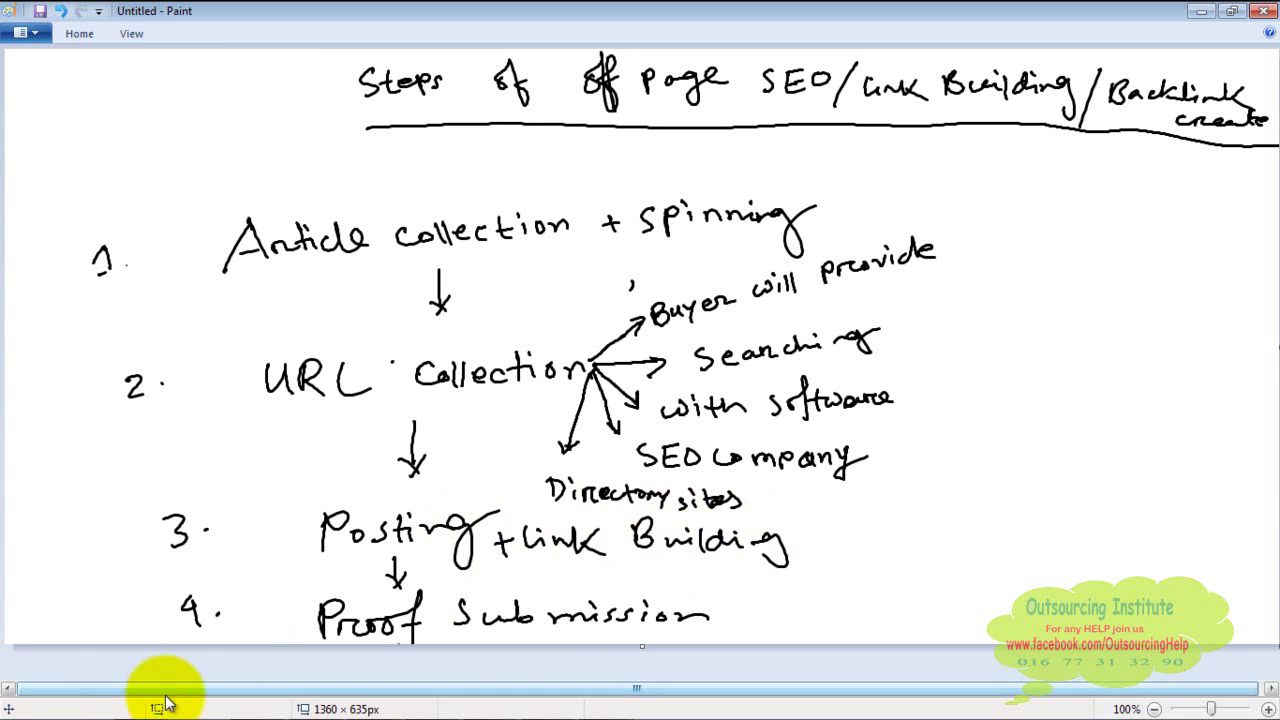
left_click(257, 703)
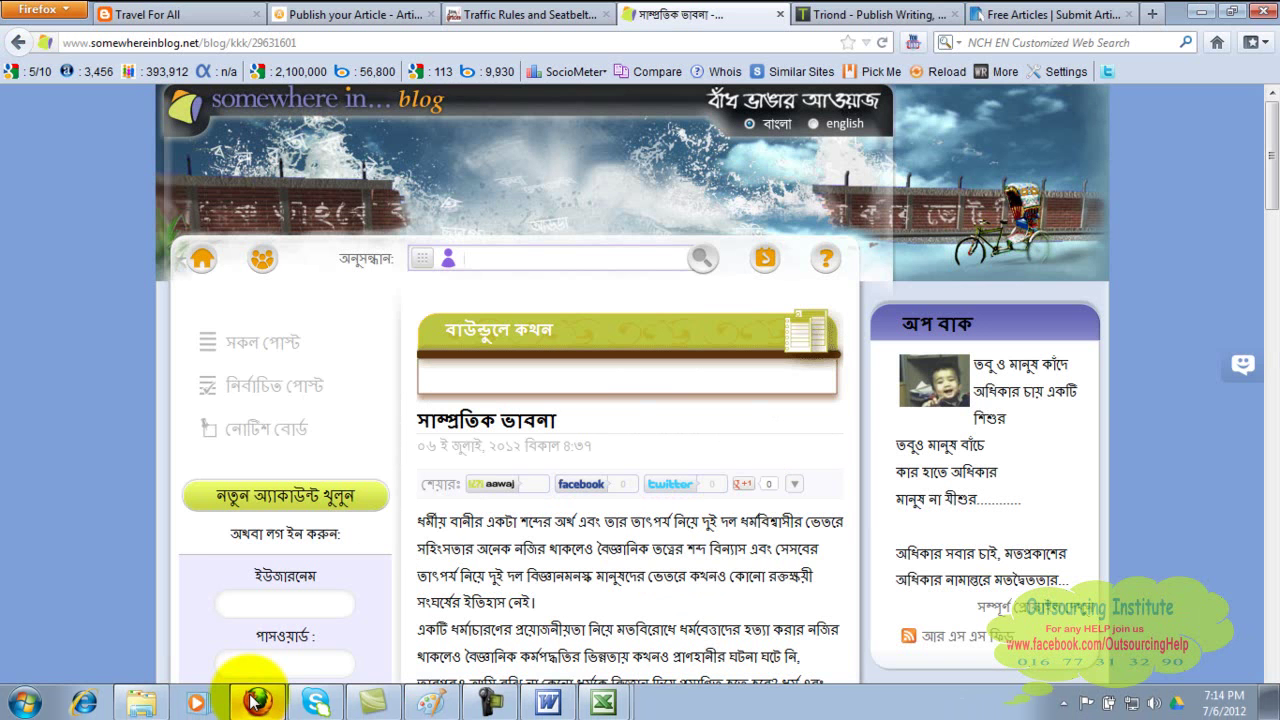
left_click(350, 14)
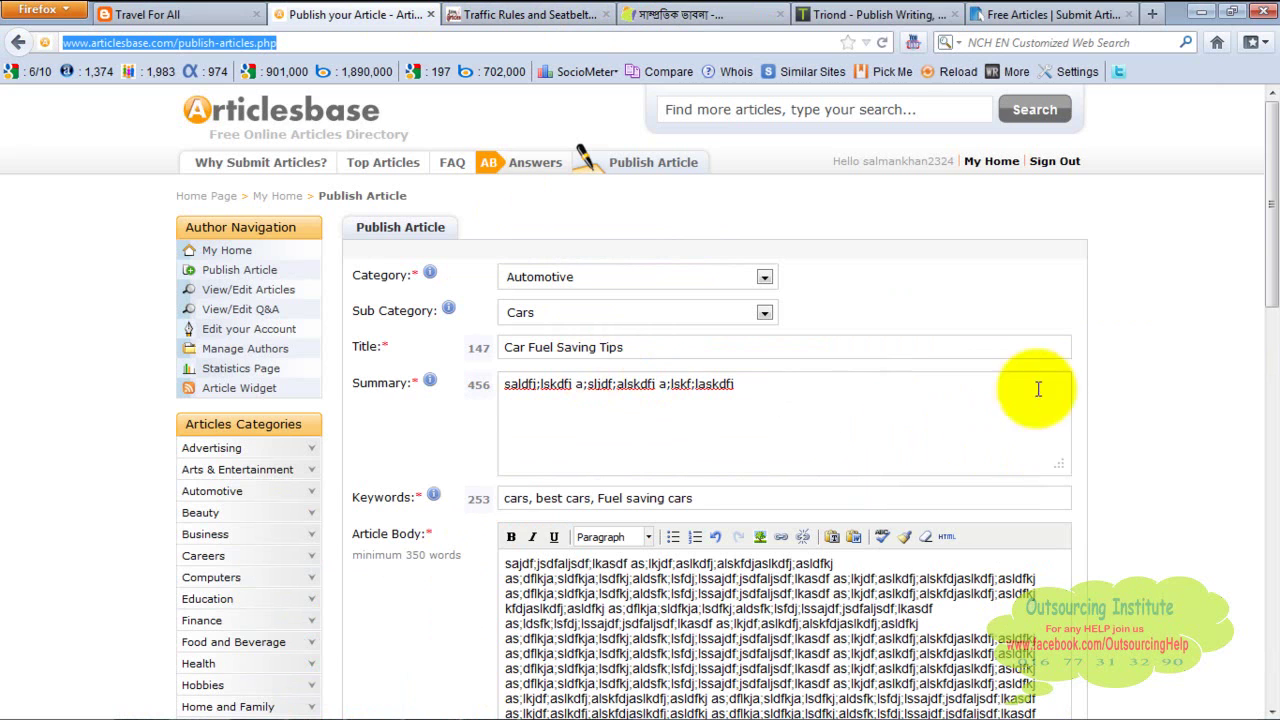
left_click_drag(1274, 206, 1263, 400)
scroll(1263, 400, "down", 1)
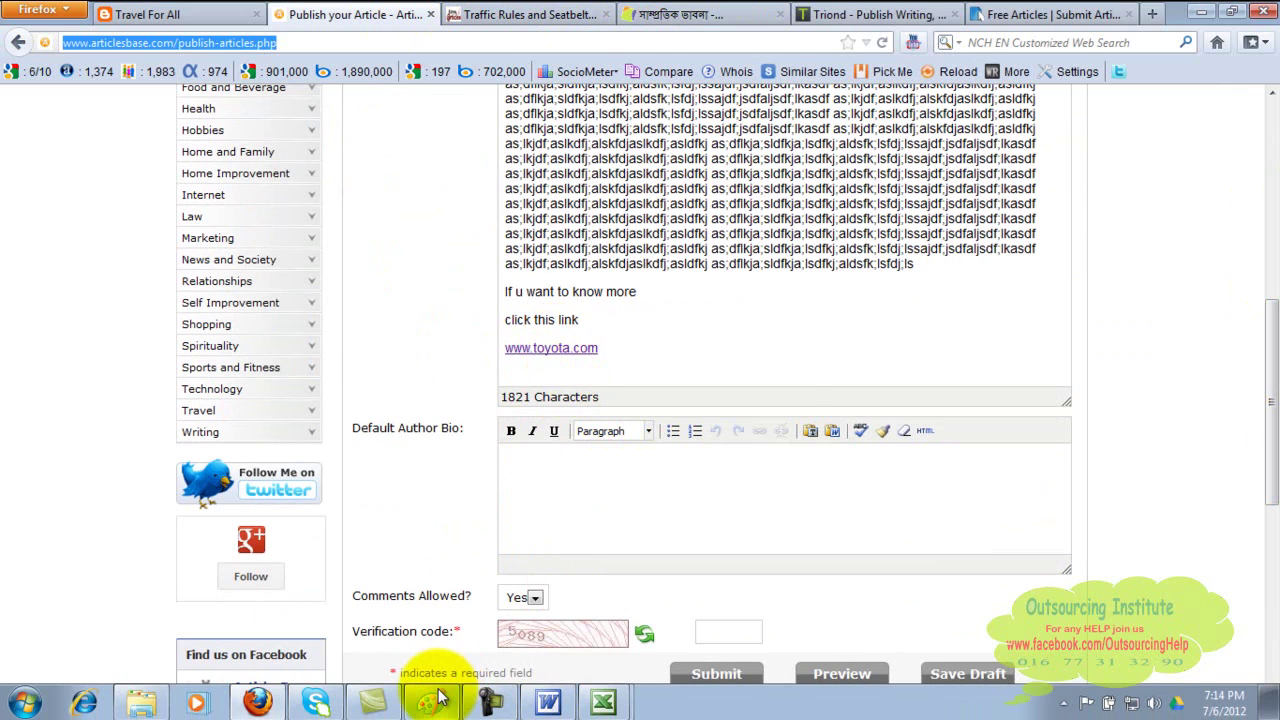
left_click(432, 700)
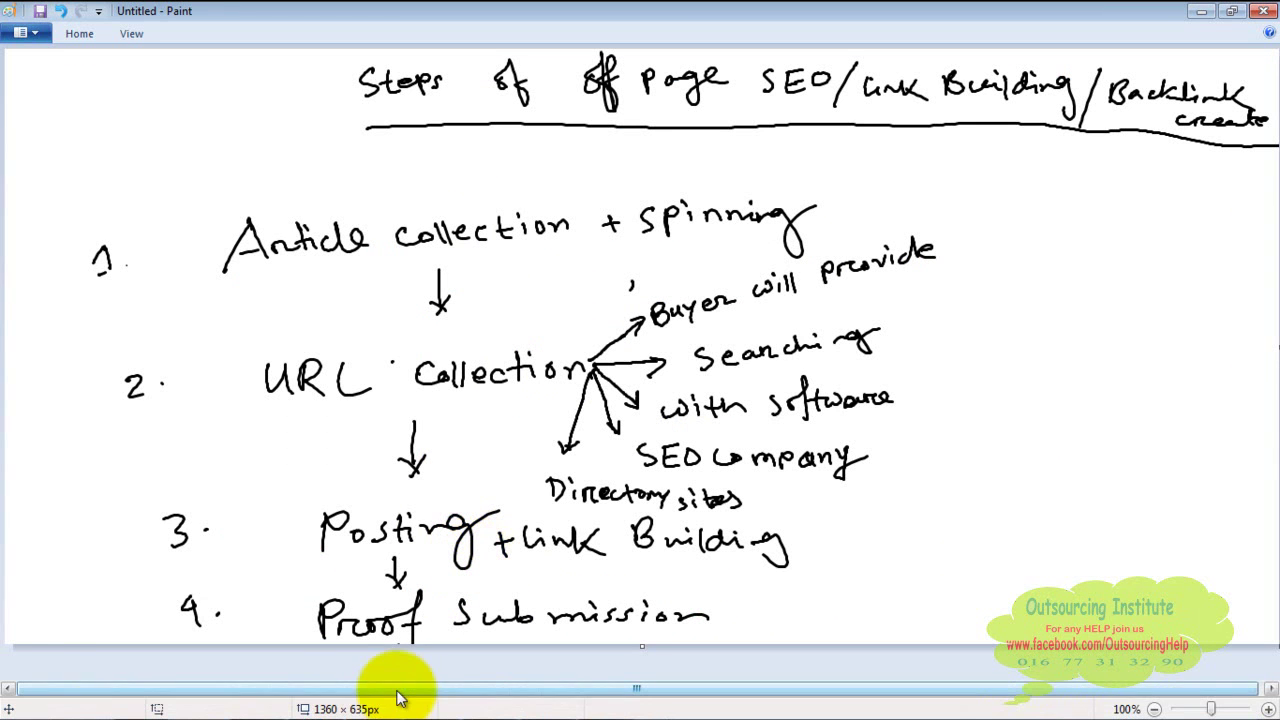